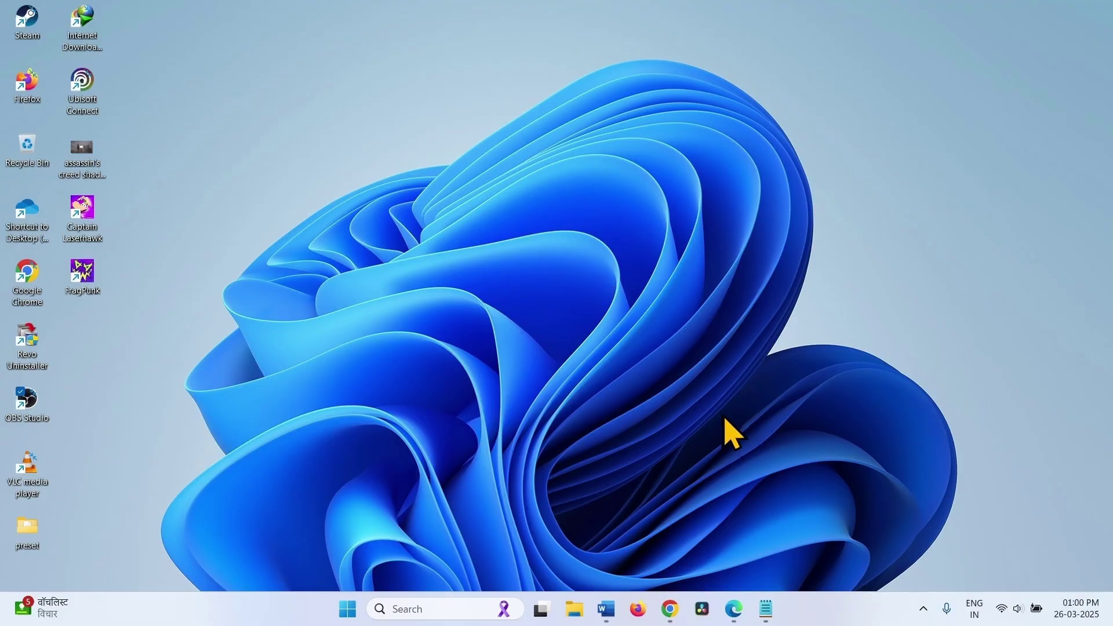
Step: Switch to the KB5053657 Update Catalog page in Chrome, and check the PC's system type on the About page in Windows Settings
{"action": "mouse_move", "coordinate": [670, 609]}
{"action": "left_click", "coordinate": [828, 541]}
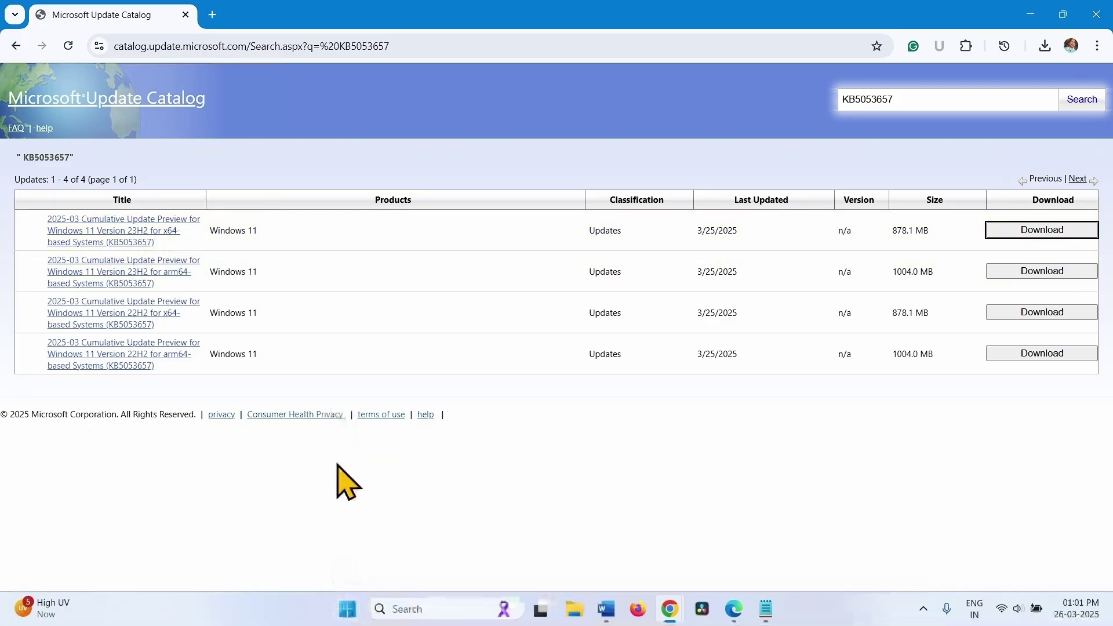
{"action": "left_click", "coordinate": [348, 622]}
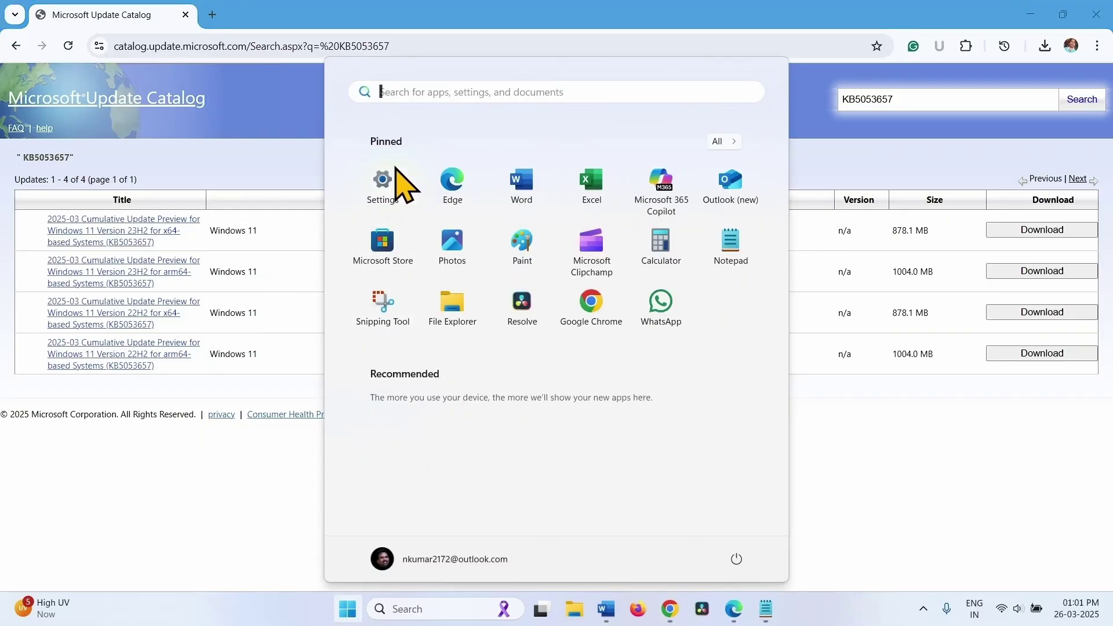
{"action": "left_click", "coordinate": [396, 168]}
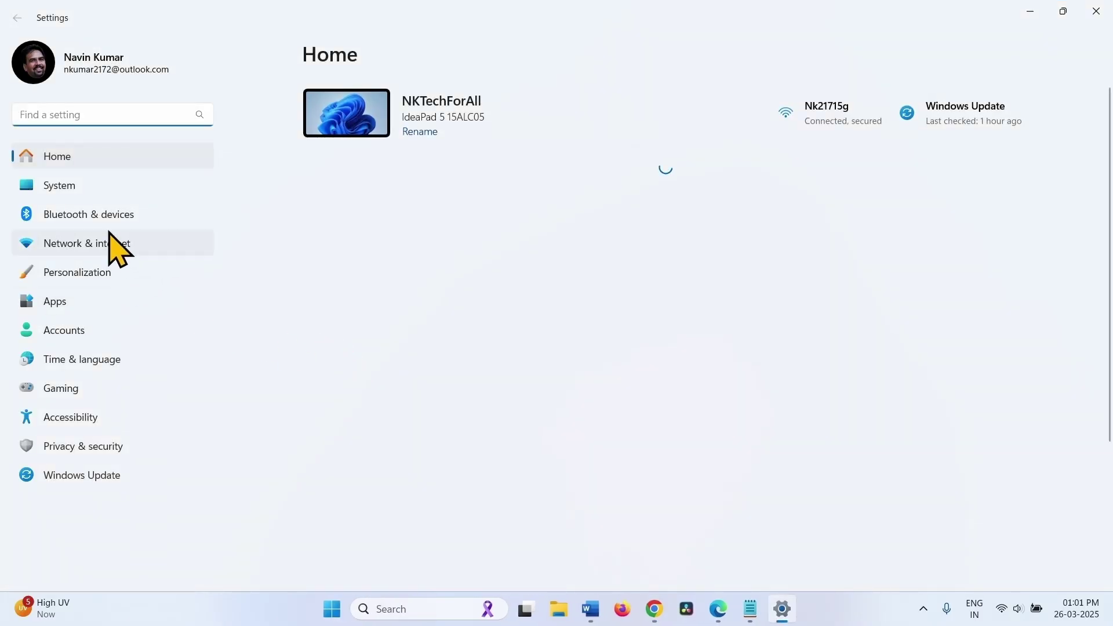
{"action": "left_click", "coordinate": [92, 182]}
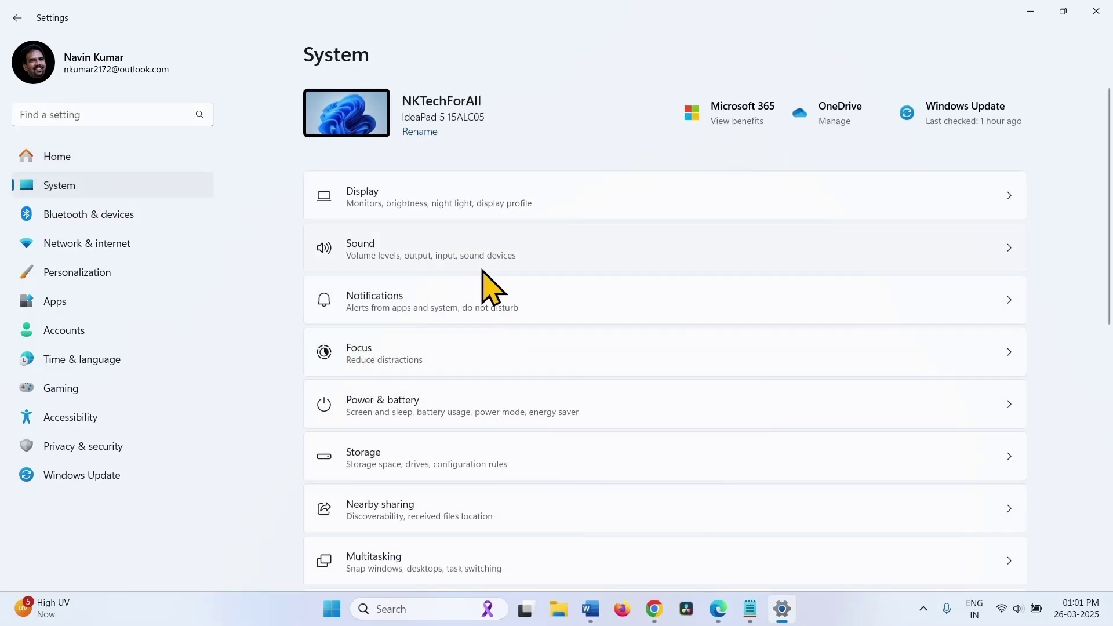
{"action": "scroll", "coordinate": [485, 286], "scroll_direction": "down", "scroll_amount": 10}
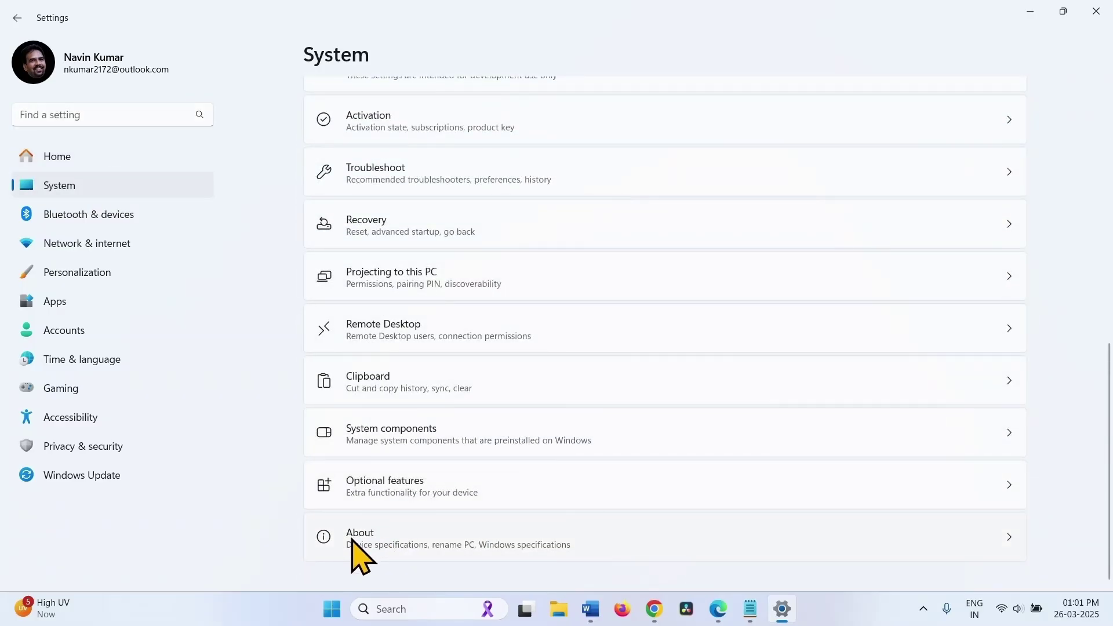
{"action": "left_click", "coordinate": [353, 540]}
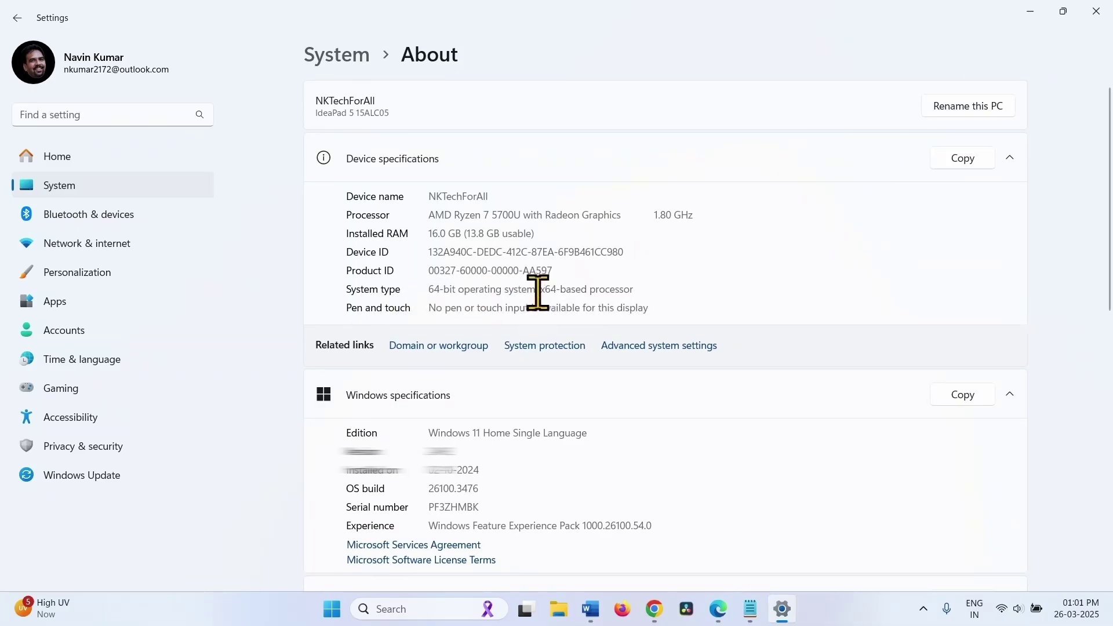
{"action": "left_click", "coordinate": [1096, 12]}
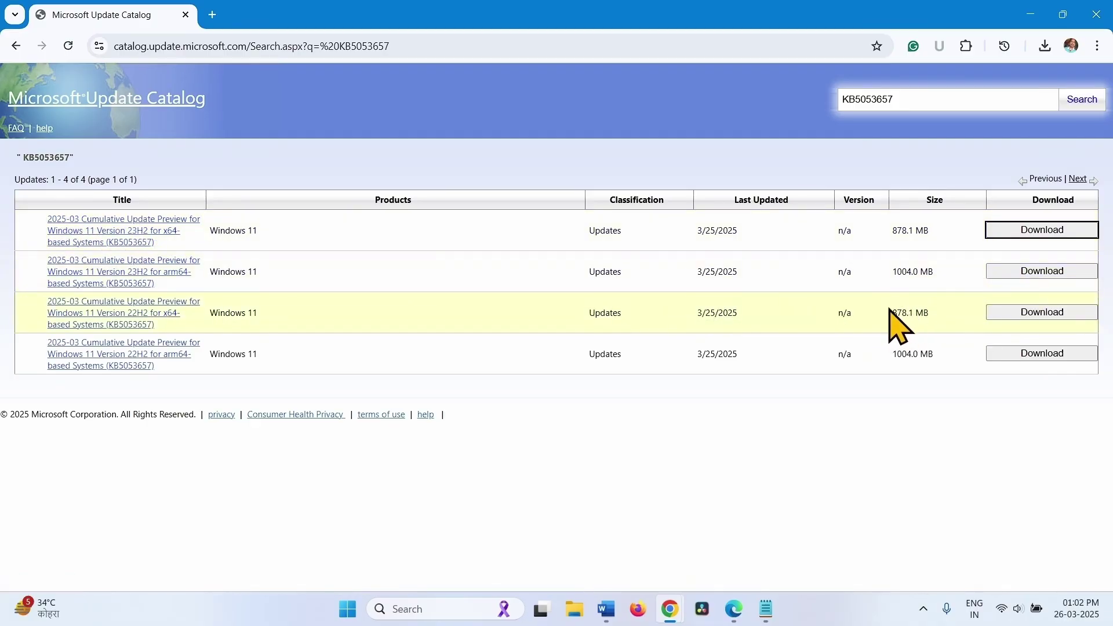
Step: Download the KB5053657 .msu package for Windows 11 Version 23H2 x64-based systems and return to the desktop
{"action": "left_click", "coordinate": [1042, 232]}
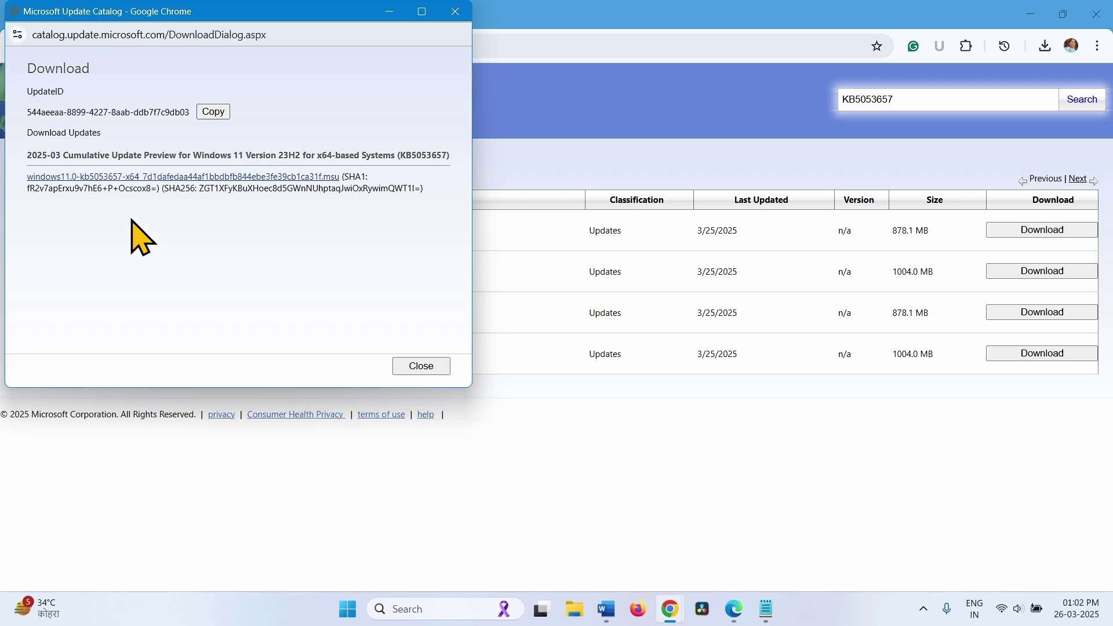
{"action": "left_click", "coordinate": [157, 179]}
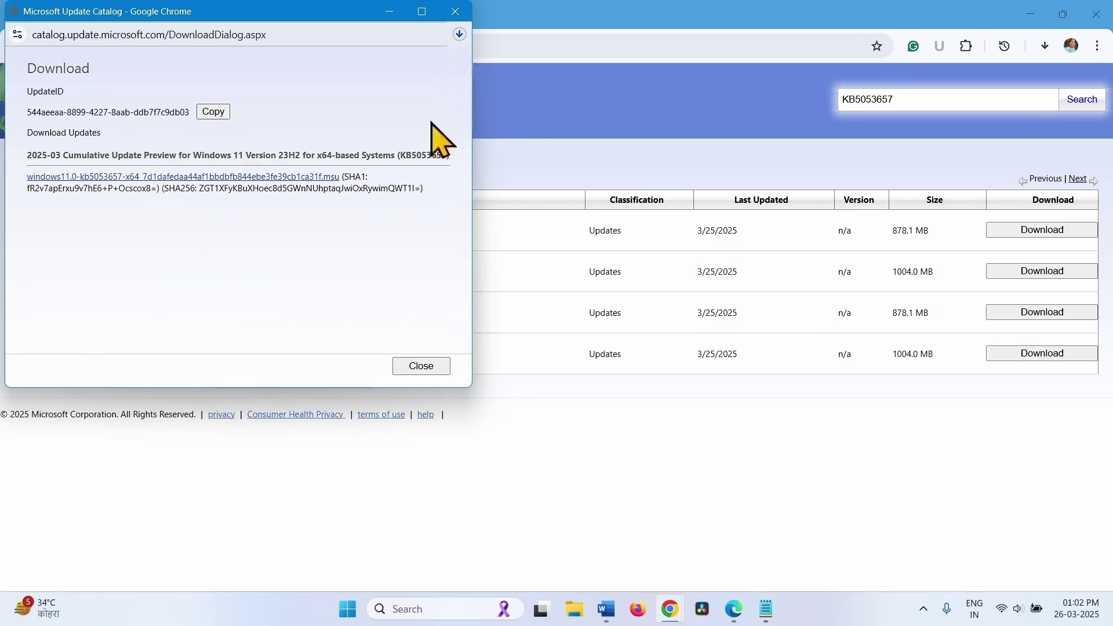
{"action": "left_click", "coordinate": [422, 366]}
{"action": "key", "text": "super+d"}
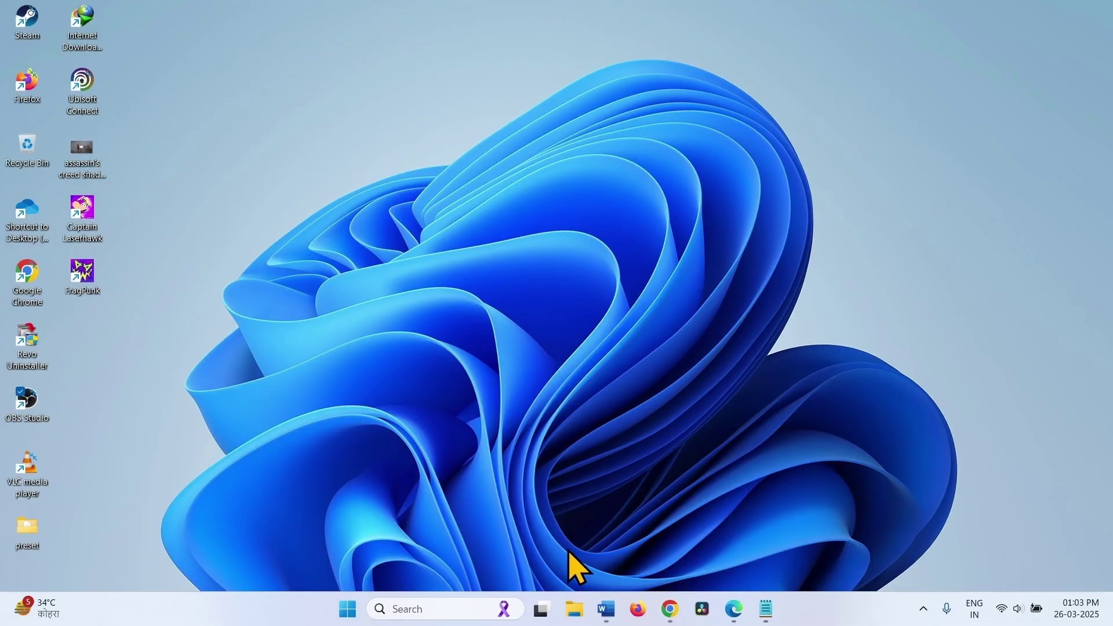
Step: Open the downloaded windows11.0-kb5053657-x64 package from the Downloads folder in File Explorer, and close the folder window
{"action": "left_click", "coordinate": [576, 614]}
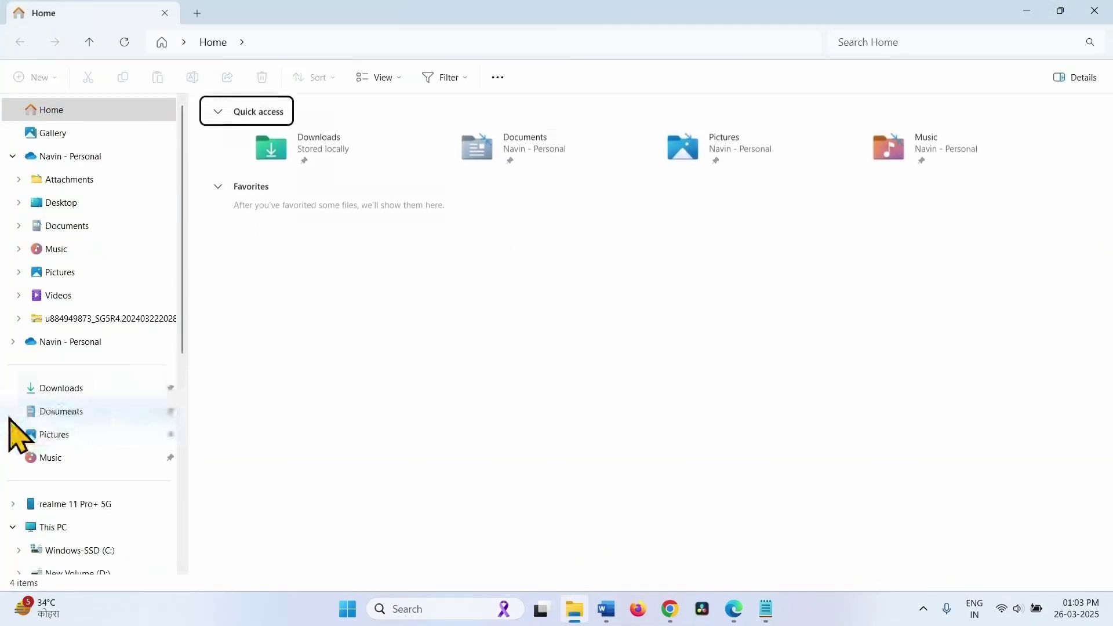
{"action": "left_click", "coordinate": [67, 393]}
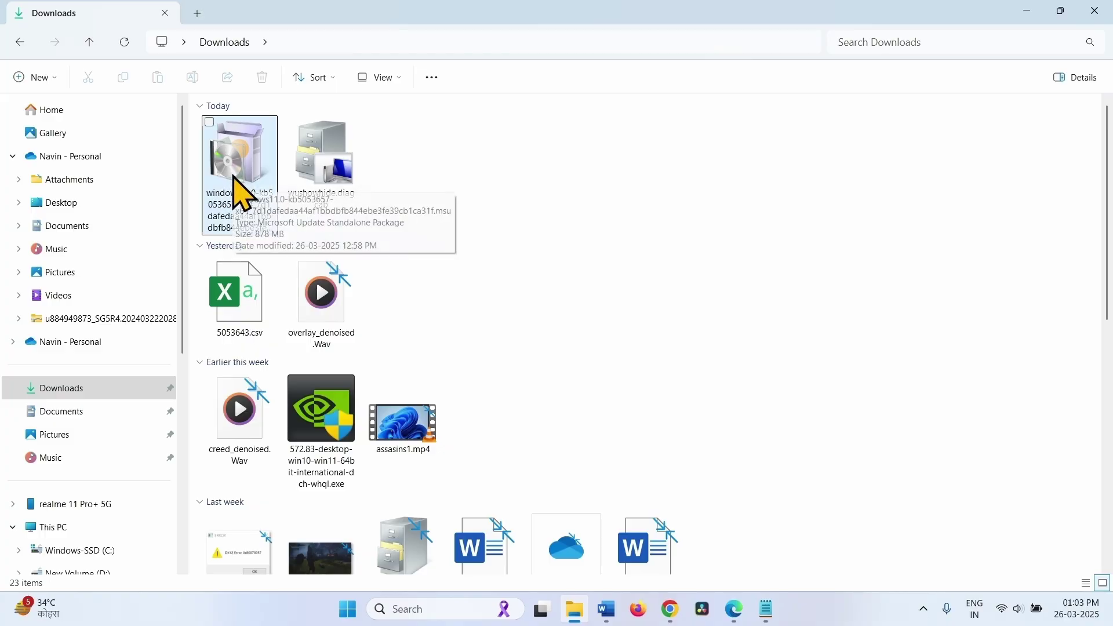
{"action": "right_click", "coordinate": [237, 195]}
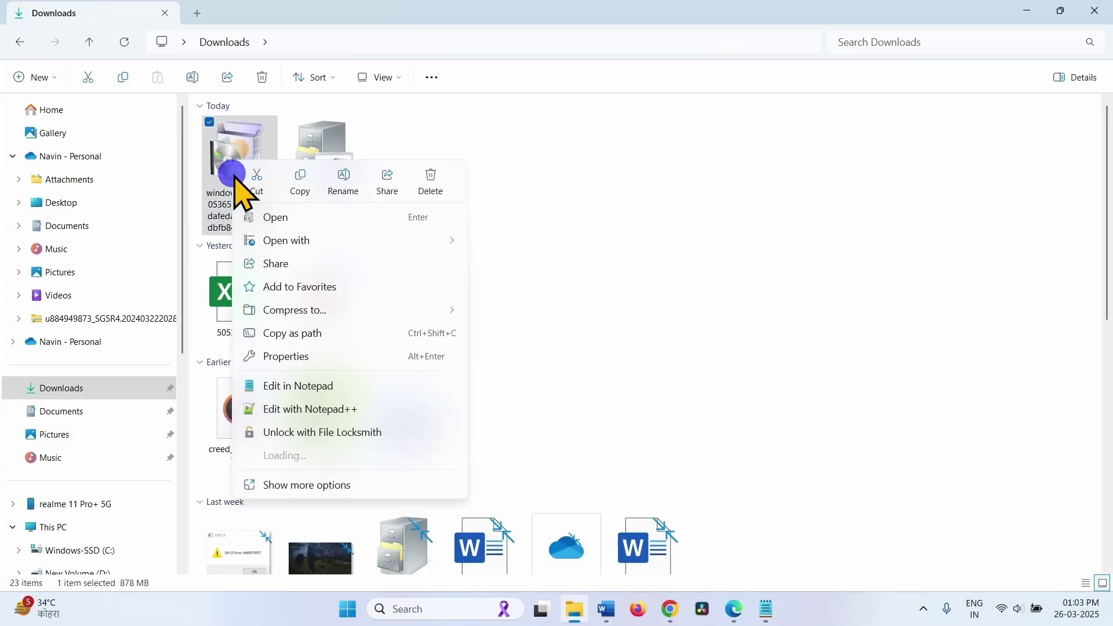
{"action": "left_click", "coordinate": [279, 220]}
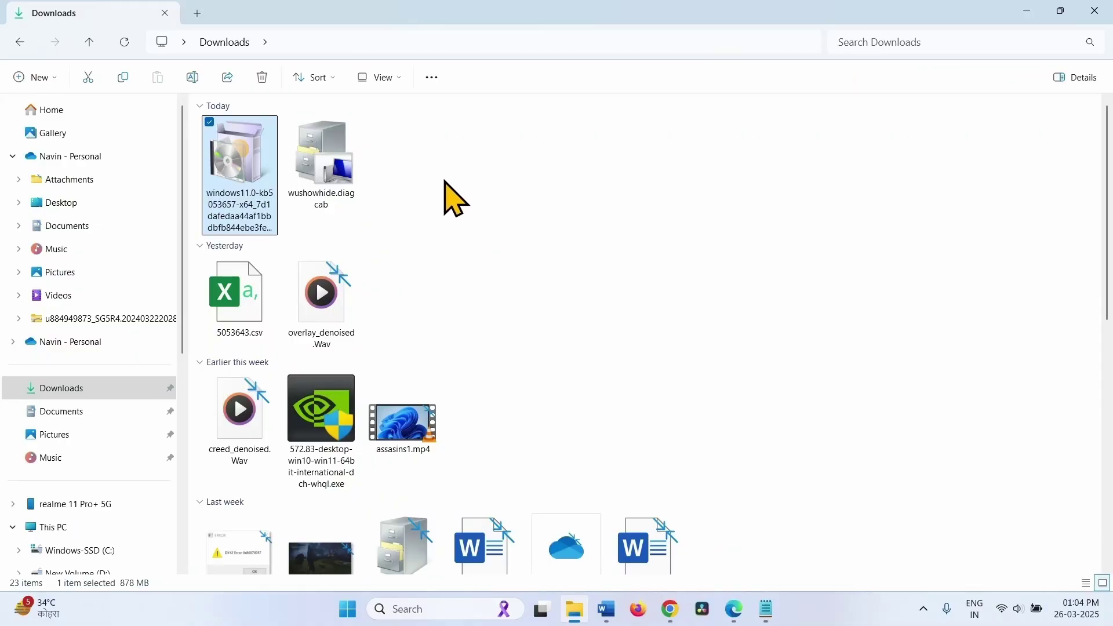
{"action": "left_click", "coordinate": [1097, 11]}
{"action": "key", "text": "m"}
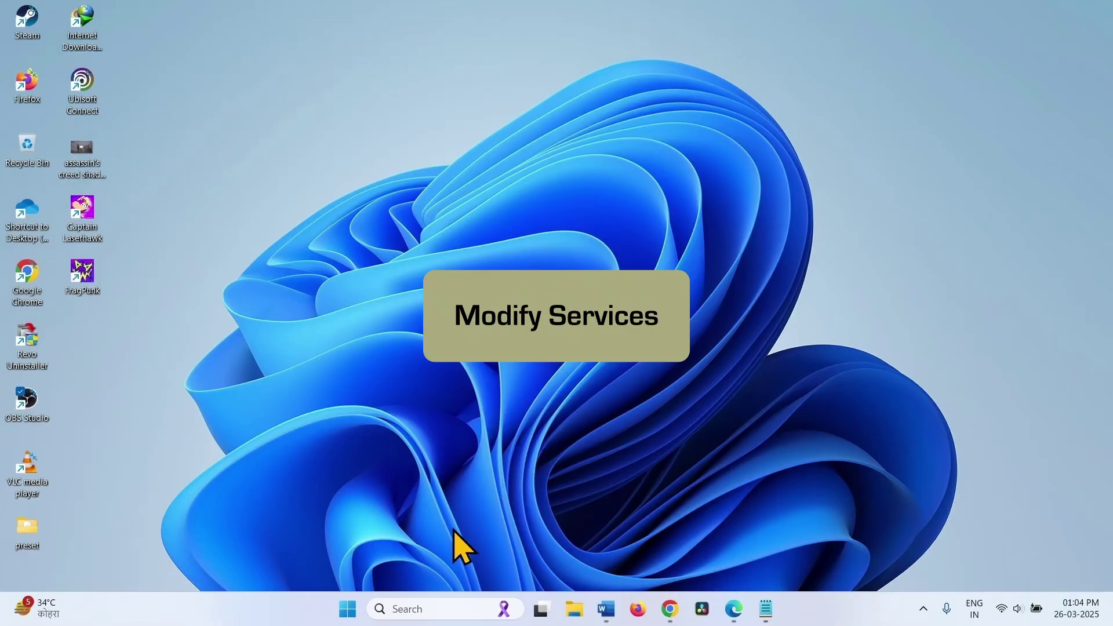
Step: Search Windows for "services", open the Services console and maximize its window
{"action": "left_click", "coordinate": [406, 609]}
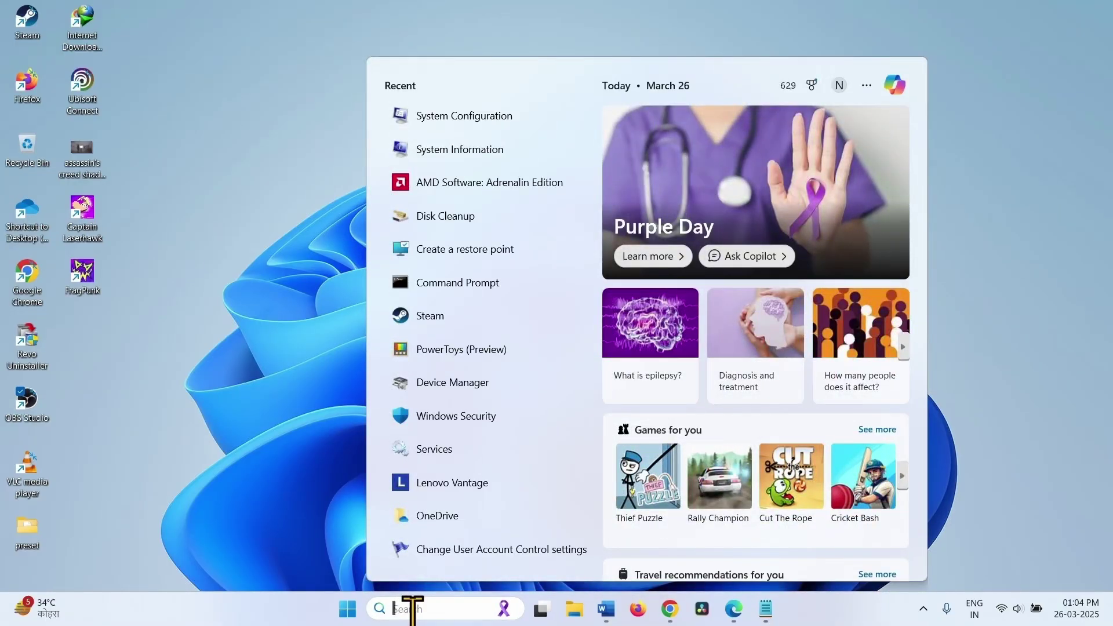
{"action": "type", "text": "services"}
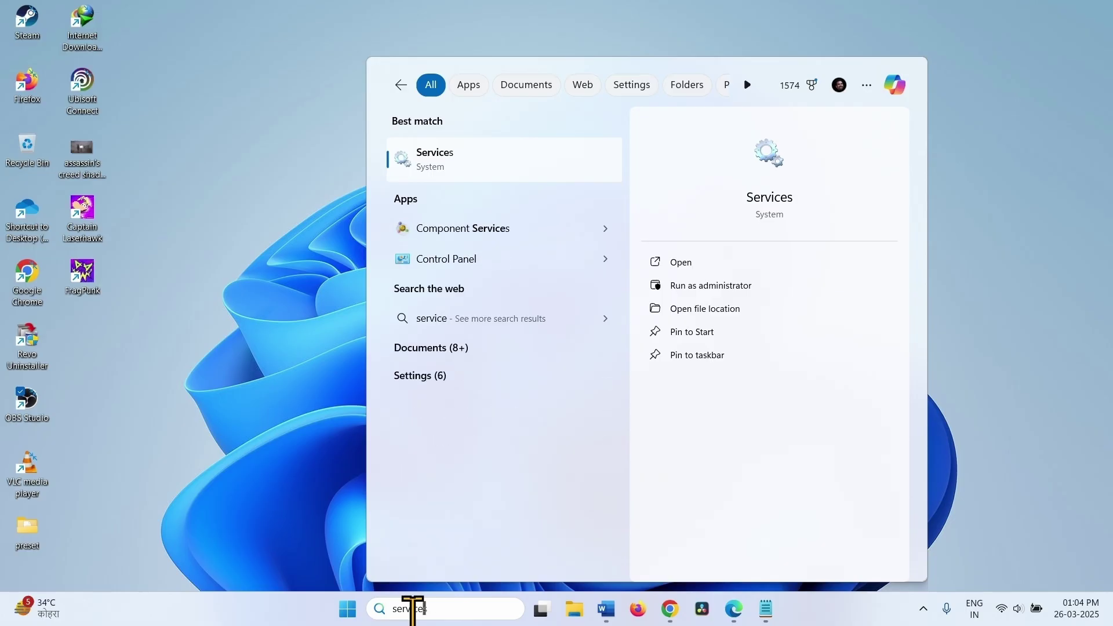
{"action": "left_click", "coordinate": [435, 173]}
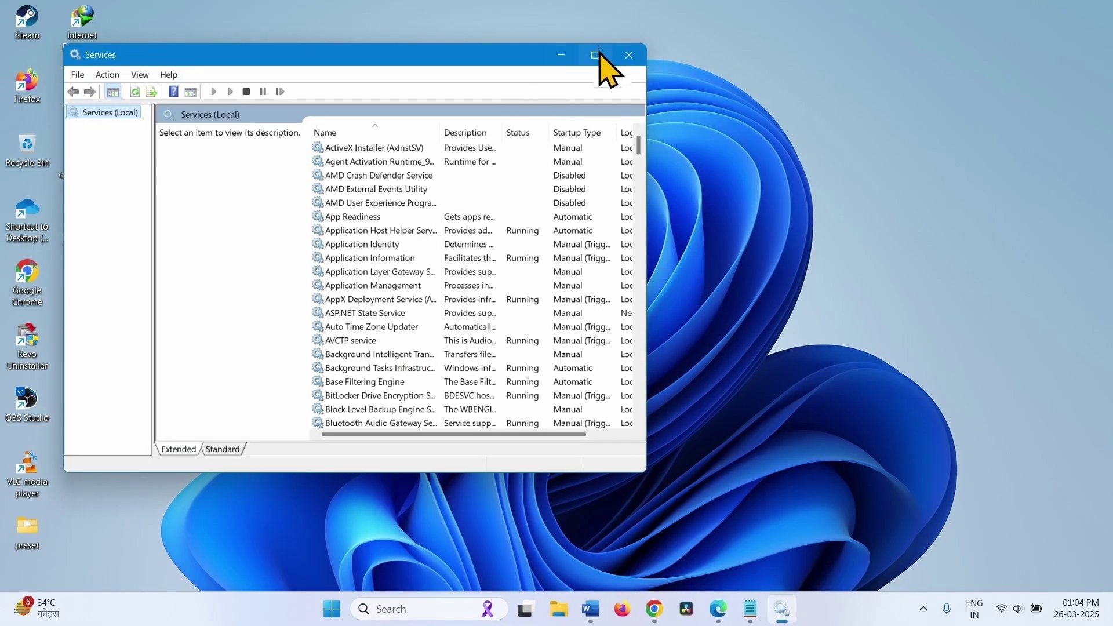
{"action": "left_click", "coordinate": [595, 56]}
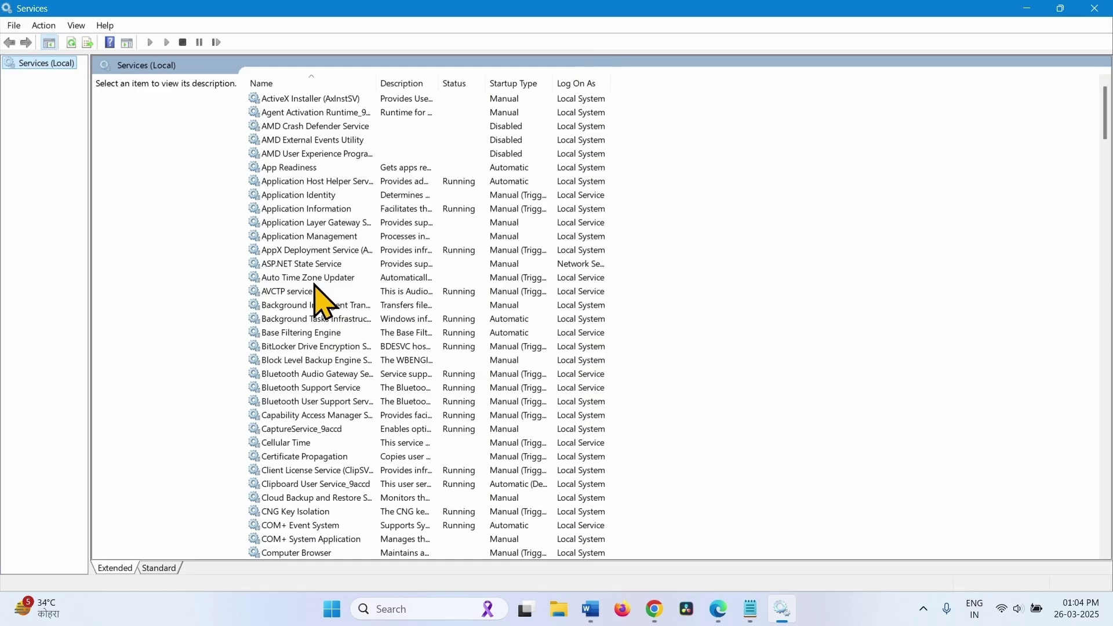
Step: Set the Windows Update service's startup type to Automatic and apply the change
{"action": "scroll", "coordinate": [313, 313], "scroll_direction": "down", "scroll_amount": 7}
{"action": "scroll", "coordinate": [309, 299], "scroll_direction": "down", "scroll_amount": 20}
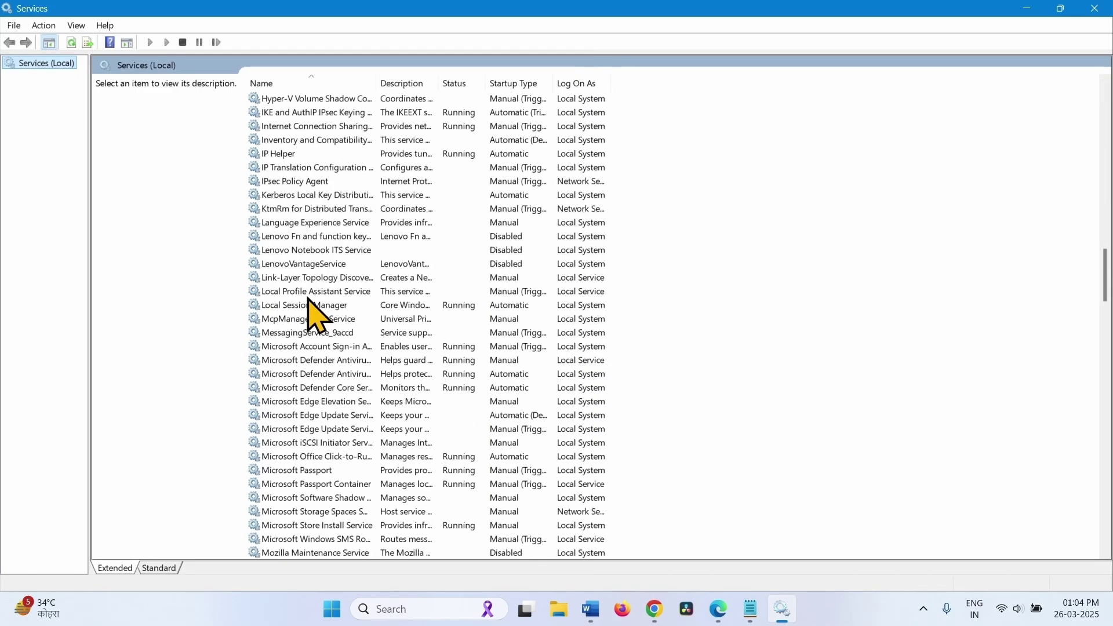
{"action": "scroll", "coordinate": [309, 299], "scroll_direction": "down", "scroll_amount": 16}
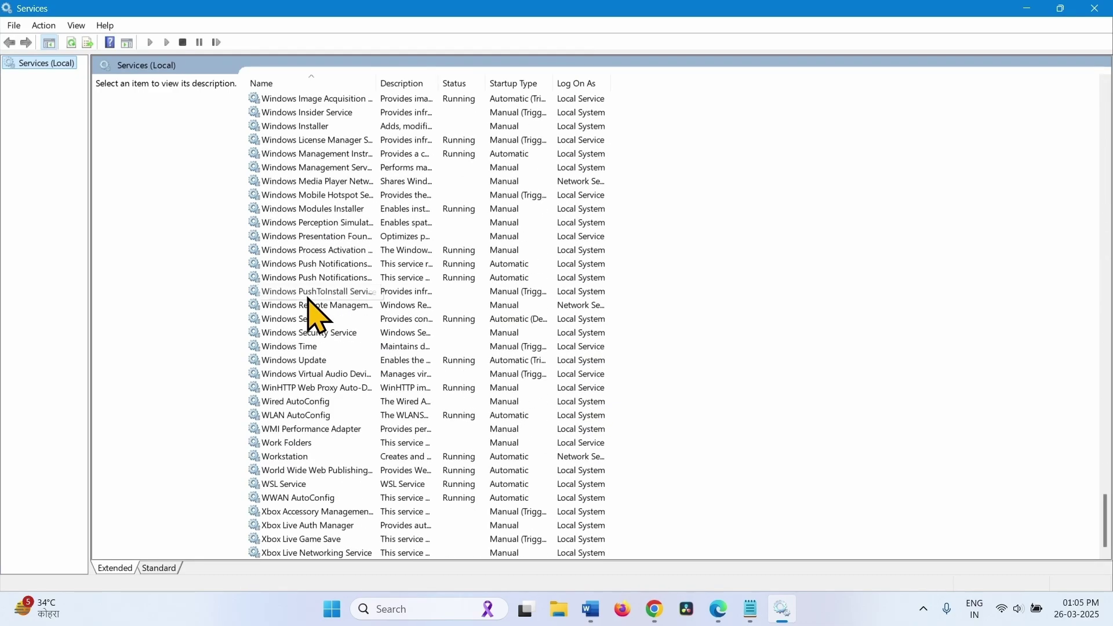
{"action": "left_click", "coordinate": [292, 361]}
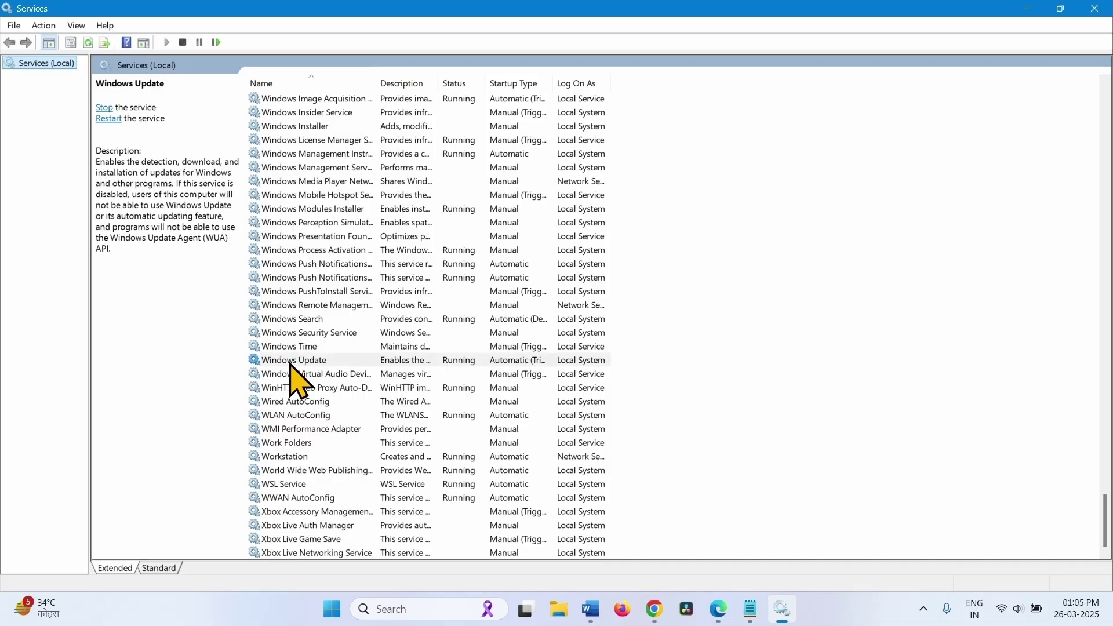
{"action": "right_click", "coordinate": [300, 363]}
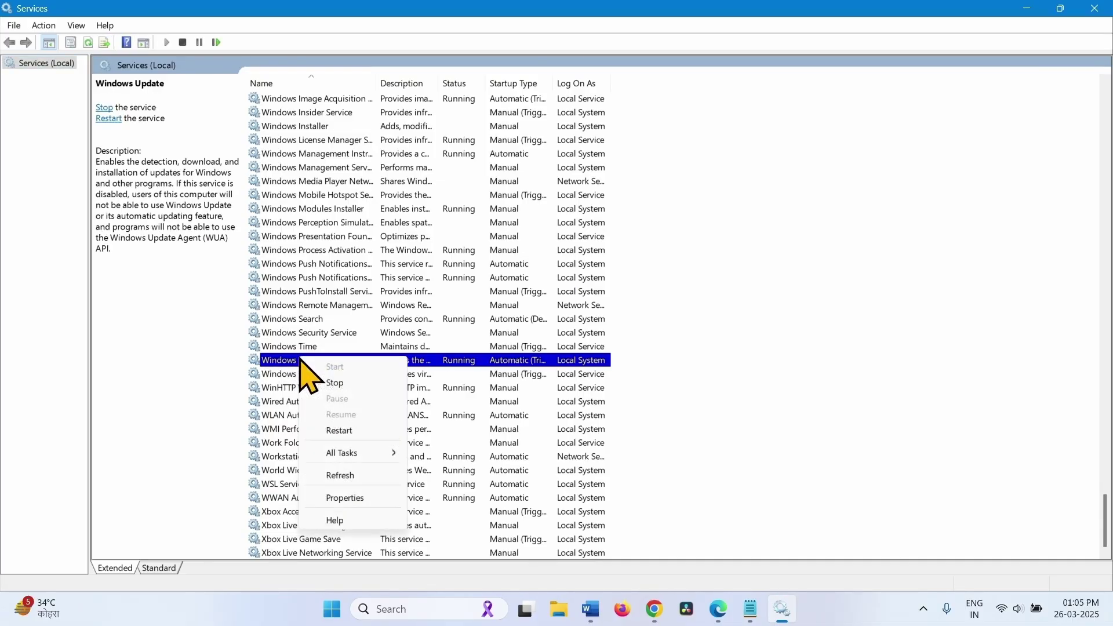
{"action": "left_click", "coordinate": [355, 500]}
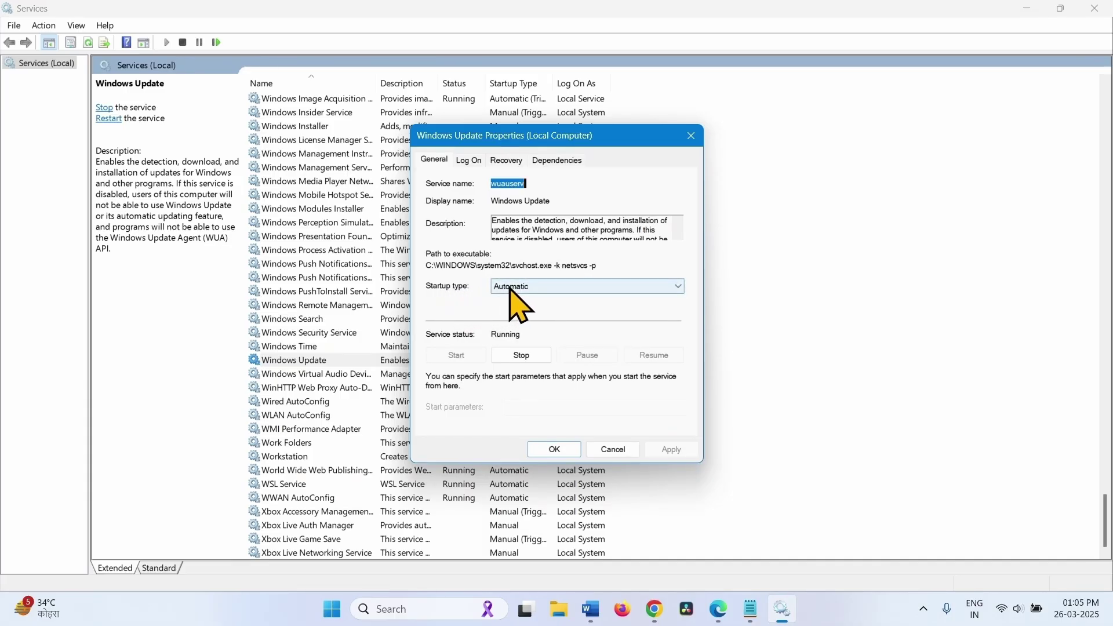
{"action": "left_click", "coordinate": [592, 288]}
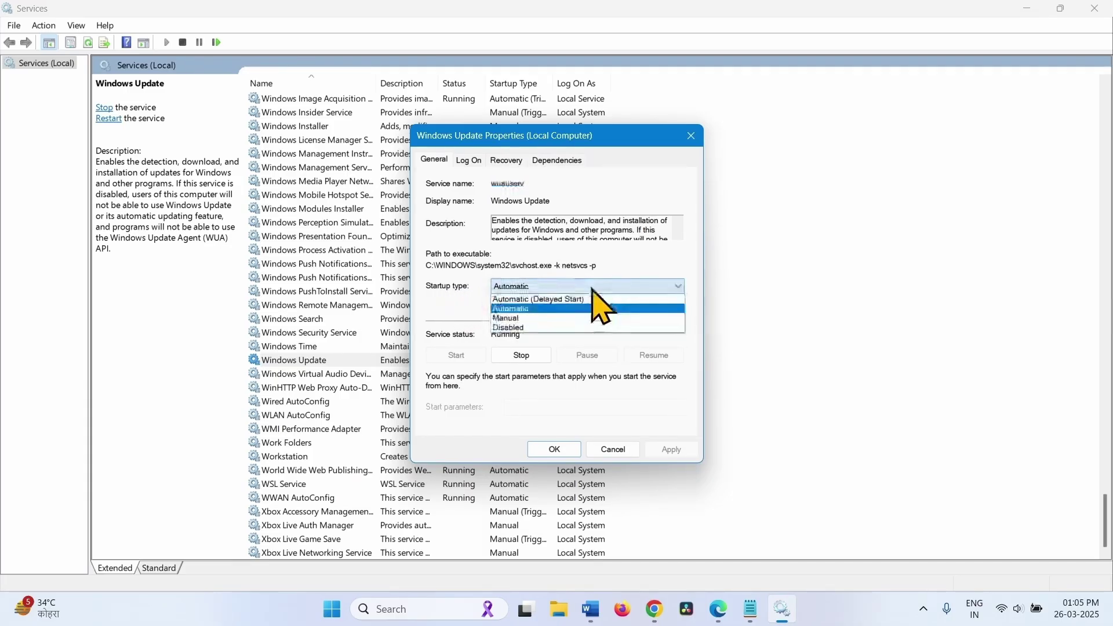
{"action": "left_click", "coordinate": [560, 306]}
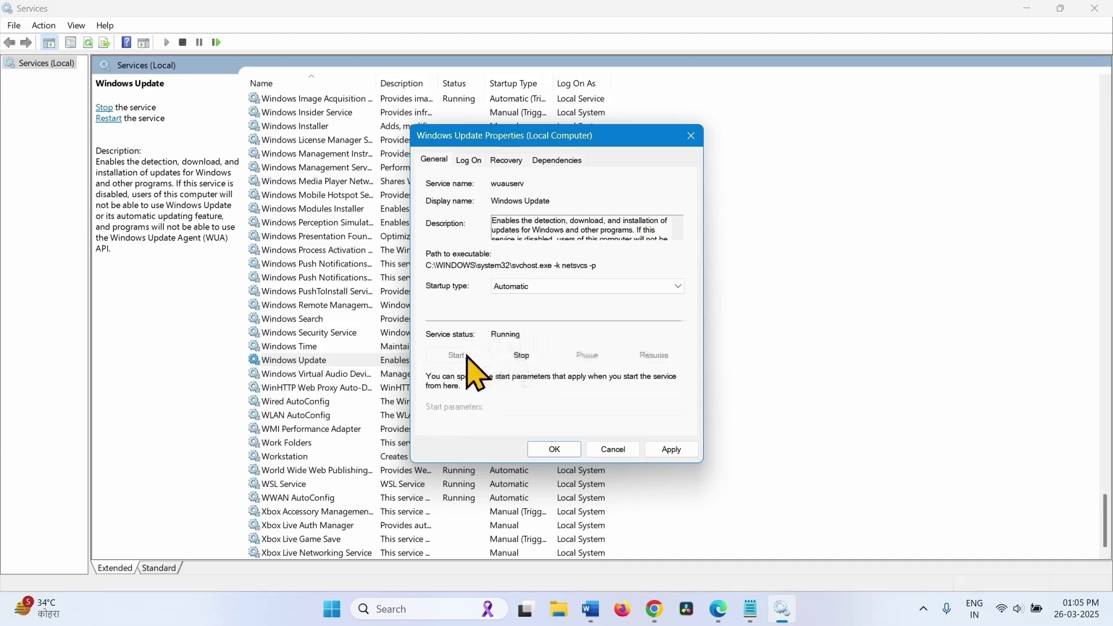
{"action": "left_click", "coordinate": [663, 451]}
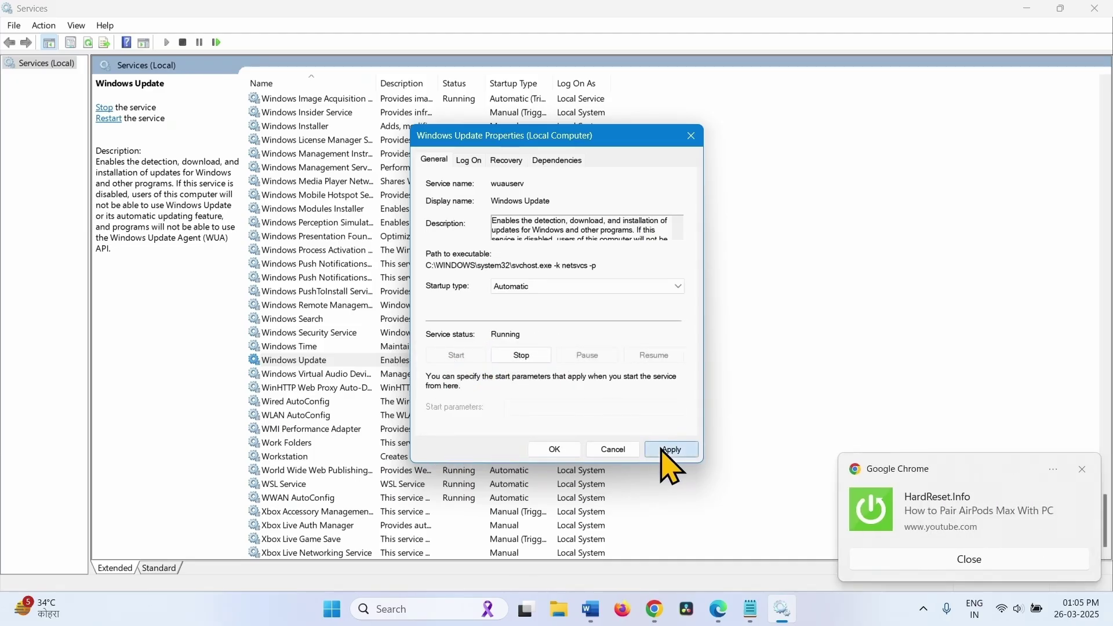
{"action": "left_click", "coordinate": [563, 453]}
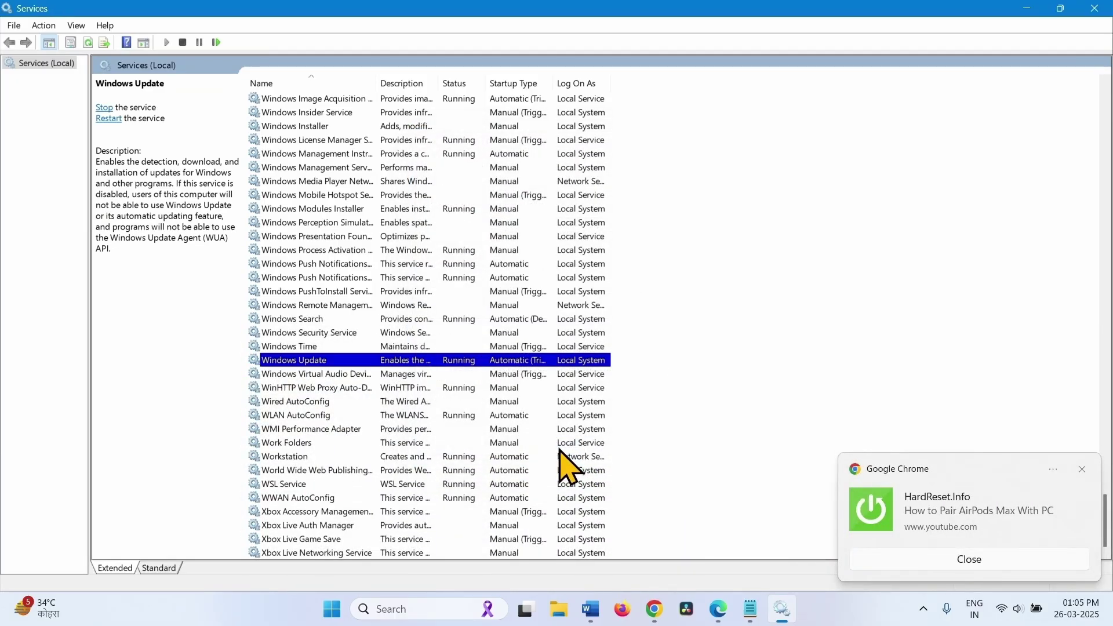
Step: Dismiss the Chrome notification and restart the Windows Update service
{"action": "left_click", "coordinate": [1080, 470]}
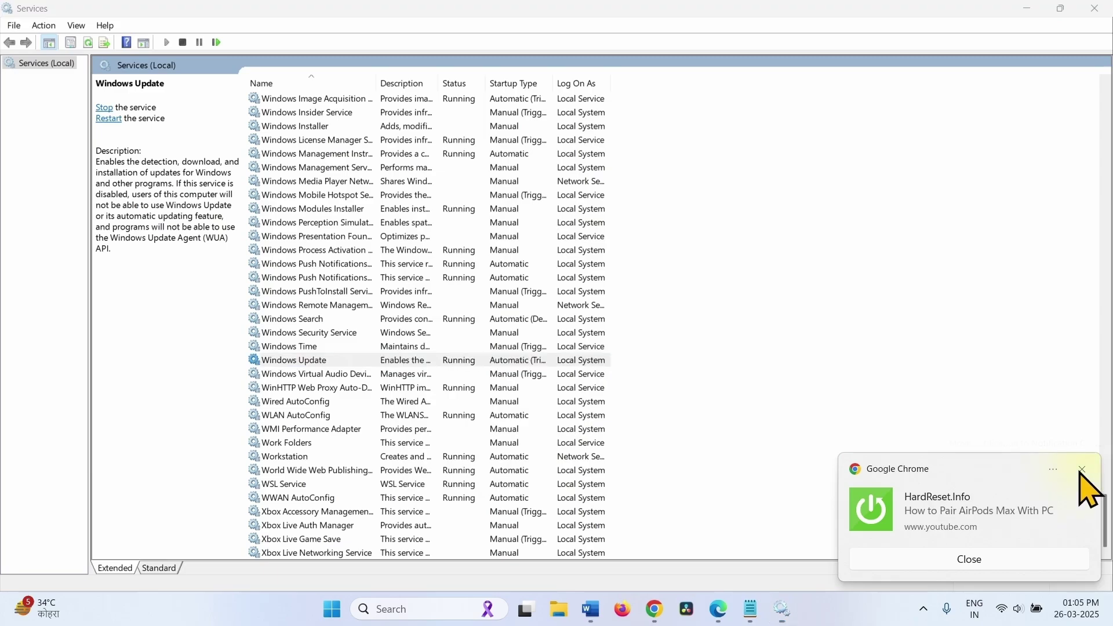
{"action": "right_click", "coordinate": [286, 359]}
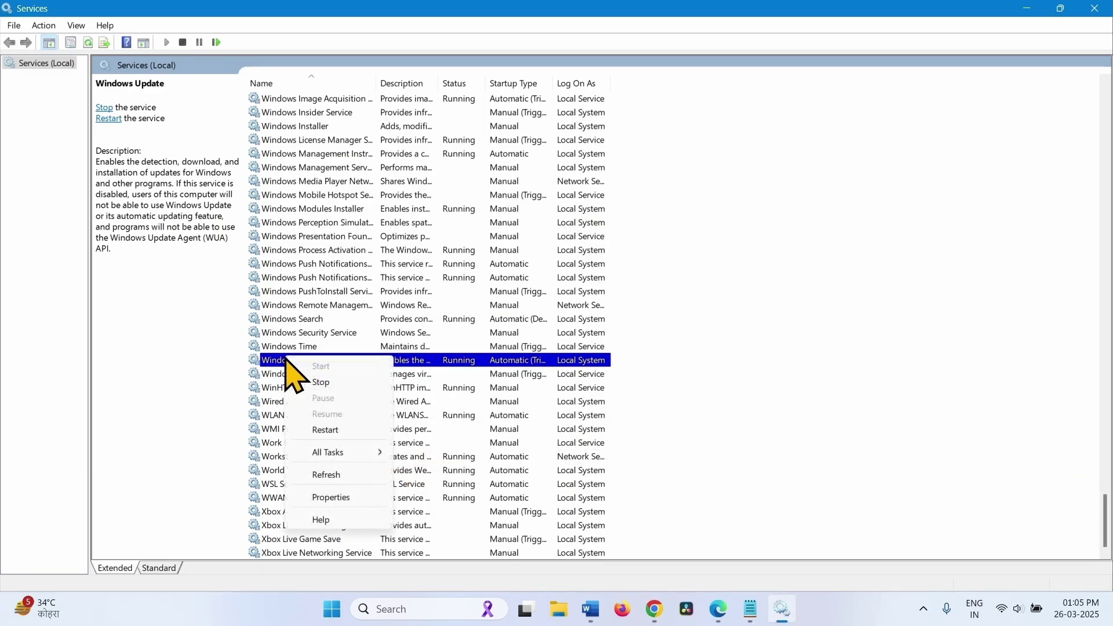
{"action": "left_click", "coordinate": [317, 431]}
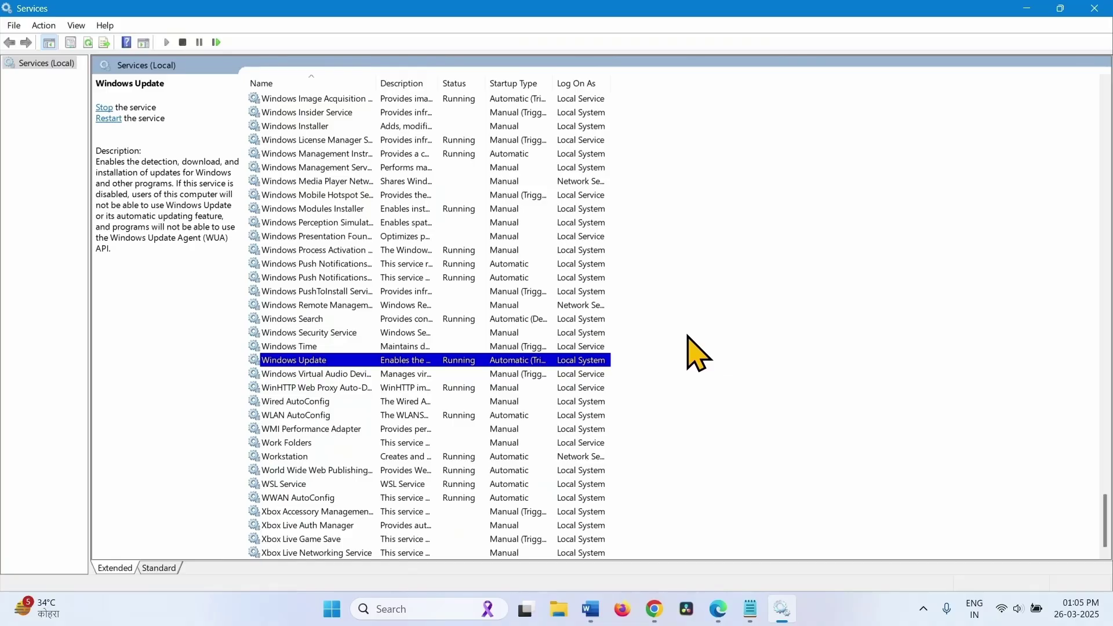
Step: Widen the Name column of the services list and set the Background Intelligent Transfer Service's startup type to Automatic
{"action": "scroll", "coordinate": [688, 337], "scroll_direction": "up", "scroll_amount": 20}
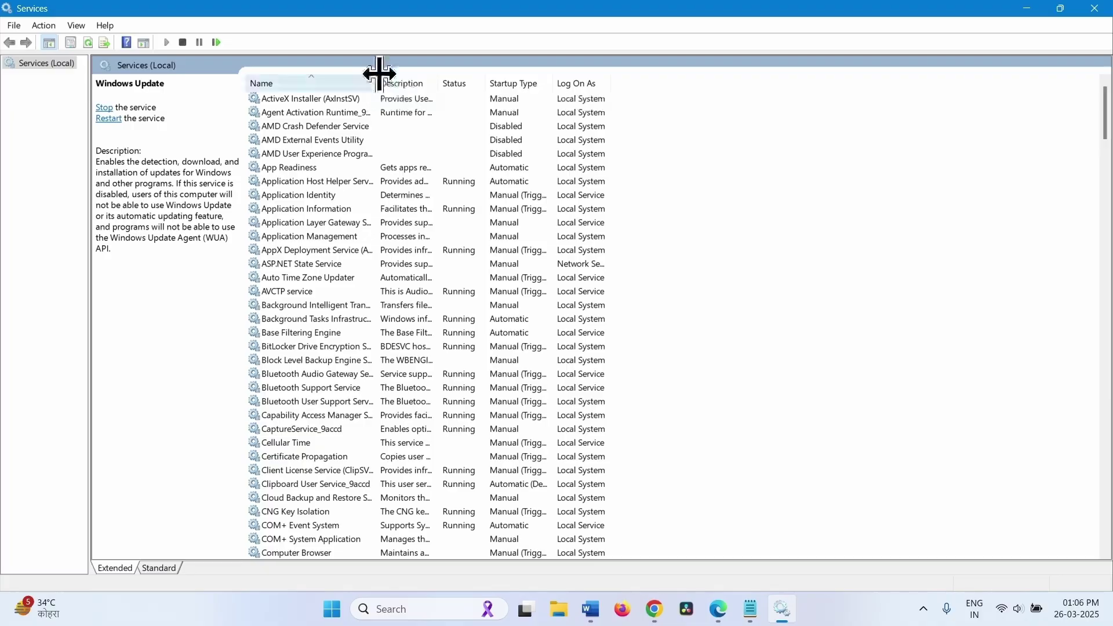
{"action": "left_click_drag", "start_coordinate": [379, 75], "coordinate": [534, 84]}
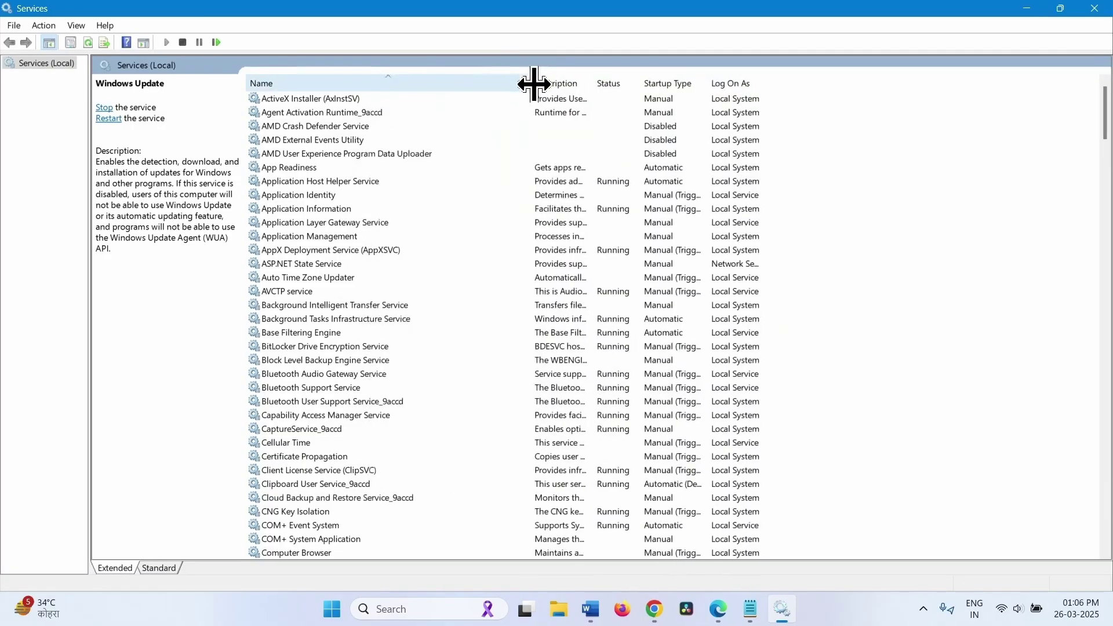
{"action": "left_click", "coordinate": [285, 305]}
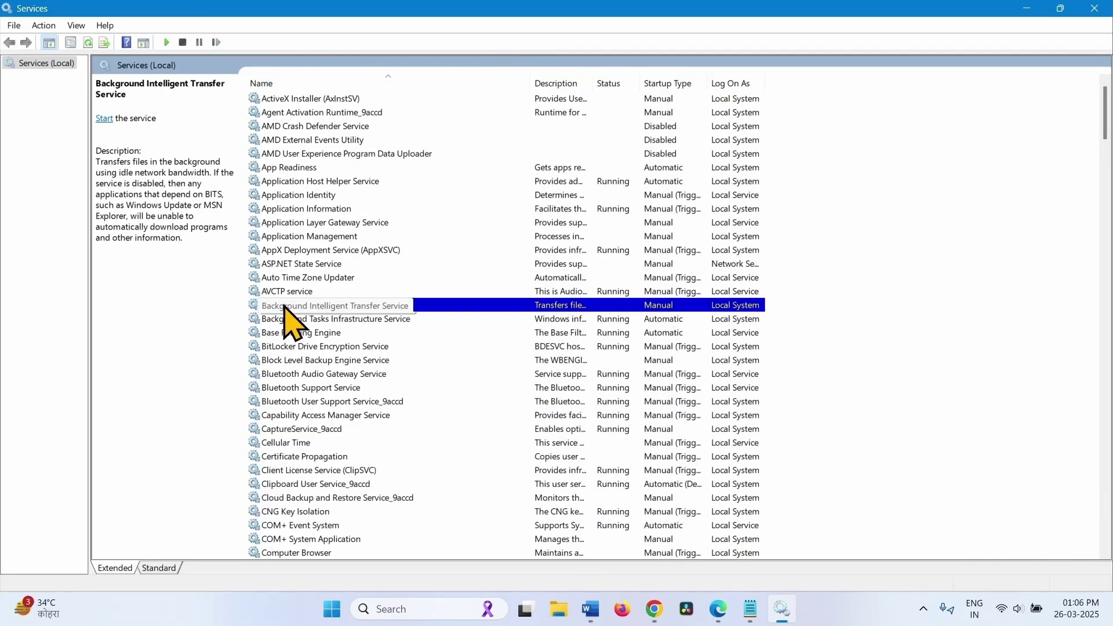
{"action": "right_click", "coordinate": [350, 306]}
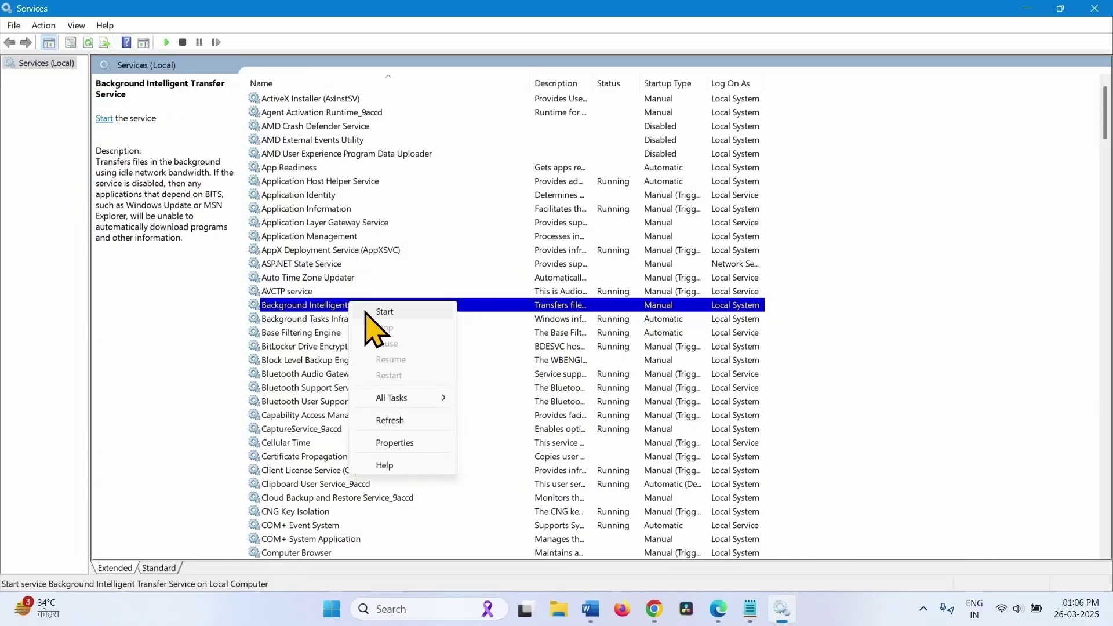
{"action": "left_click", "coordinate": [394, 450]}
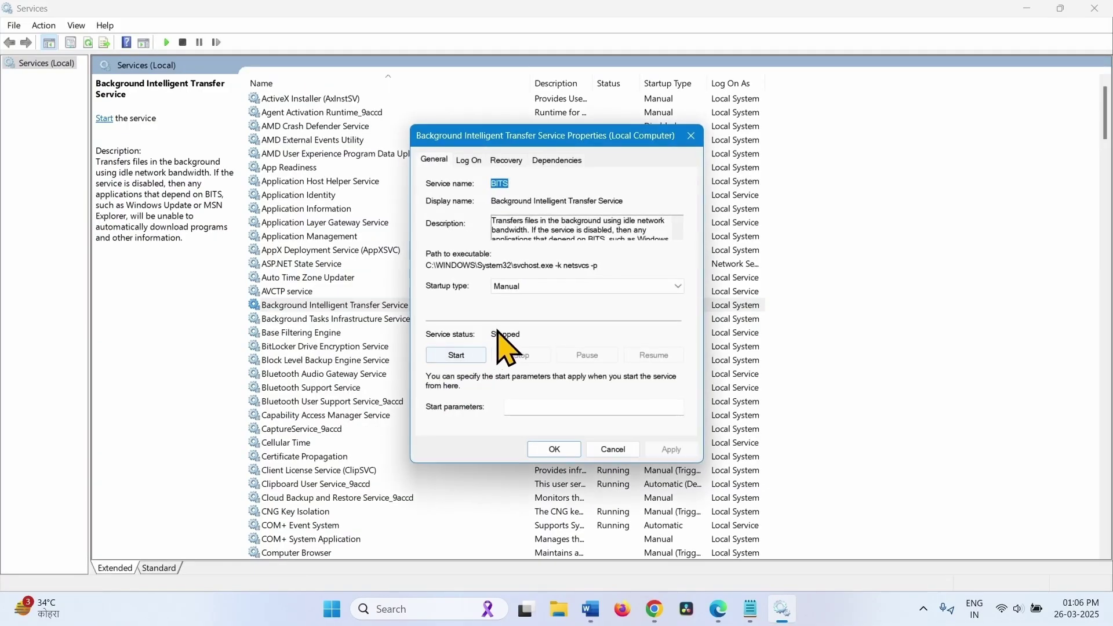
{"action": "left_click", "coordinate": [513, 287]}
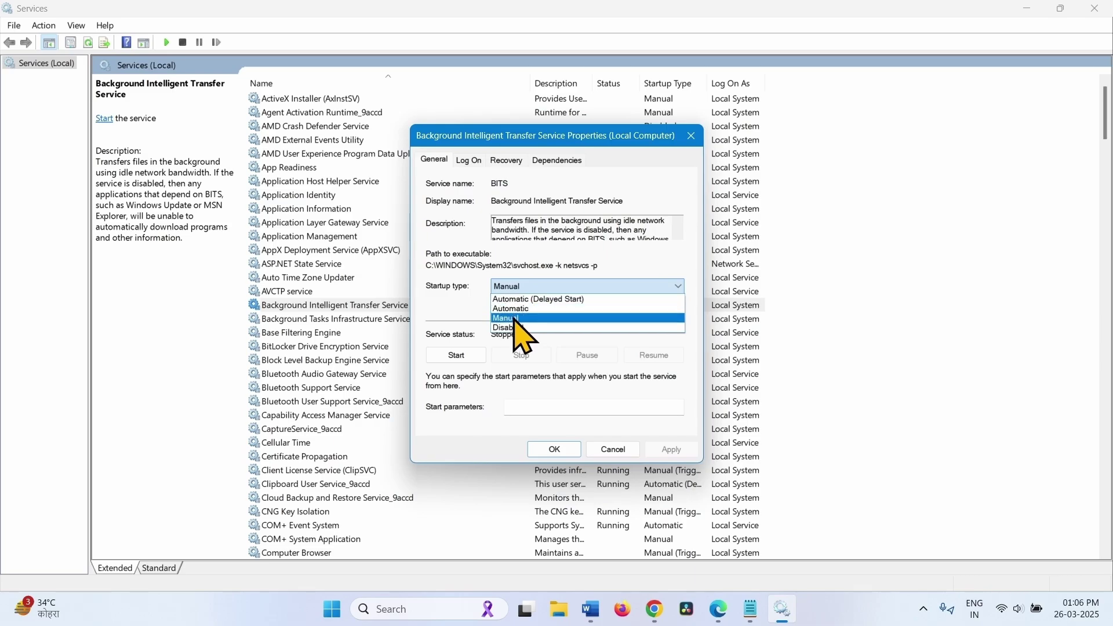
{"action": "left_click", "coordinate": [515, 308]}
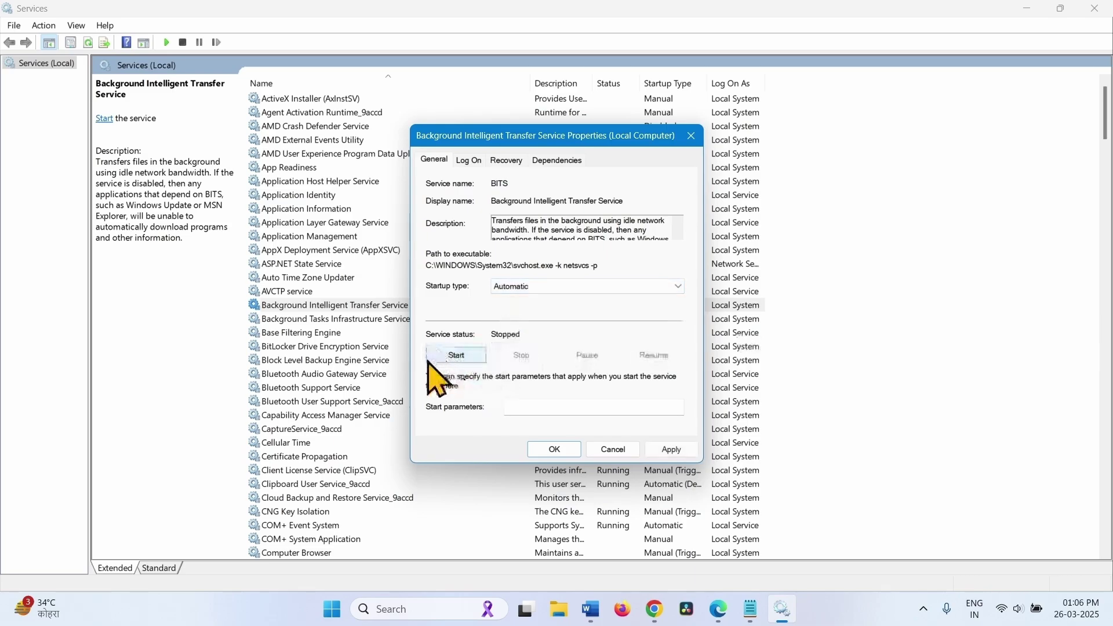
Step: Start the Background Intelligent Transfer Service, apply and close its properties, and restart the service
{"action": "left_click", "coordinate": [444, 356]}
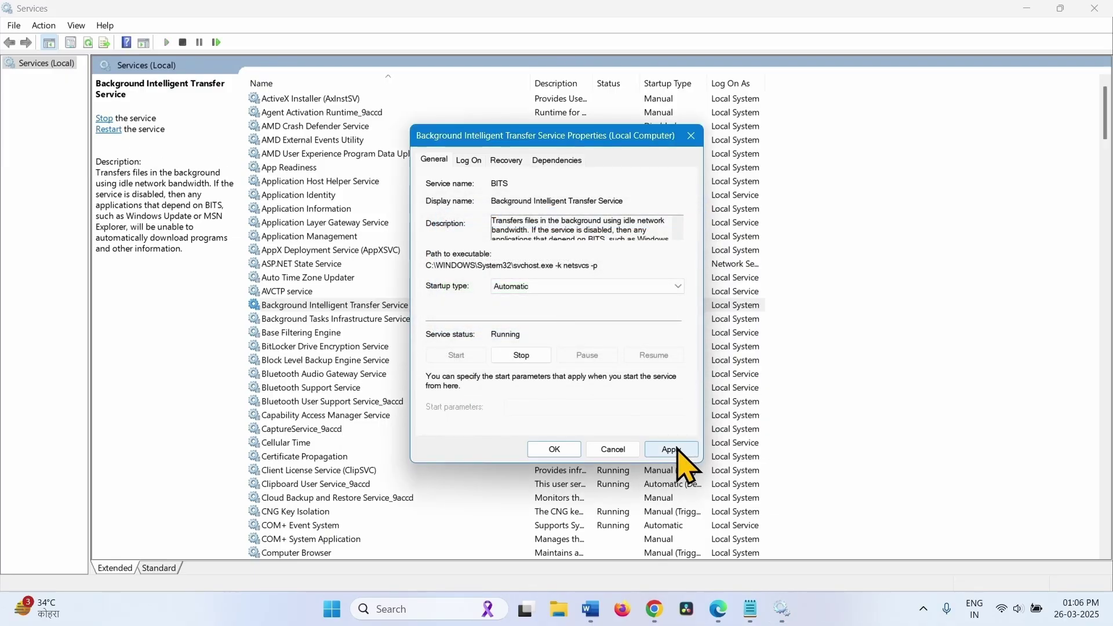
{"action": "left_click", "coordinate": [672, 449]}
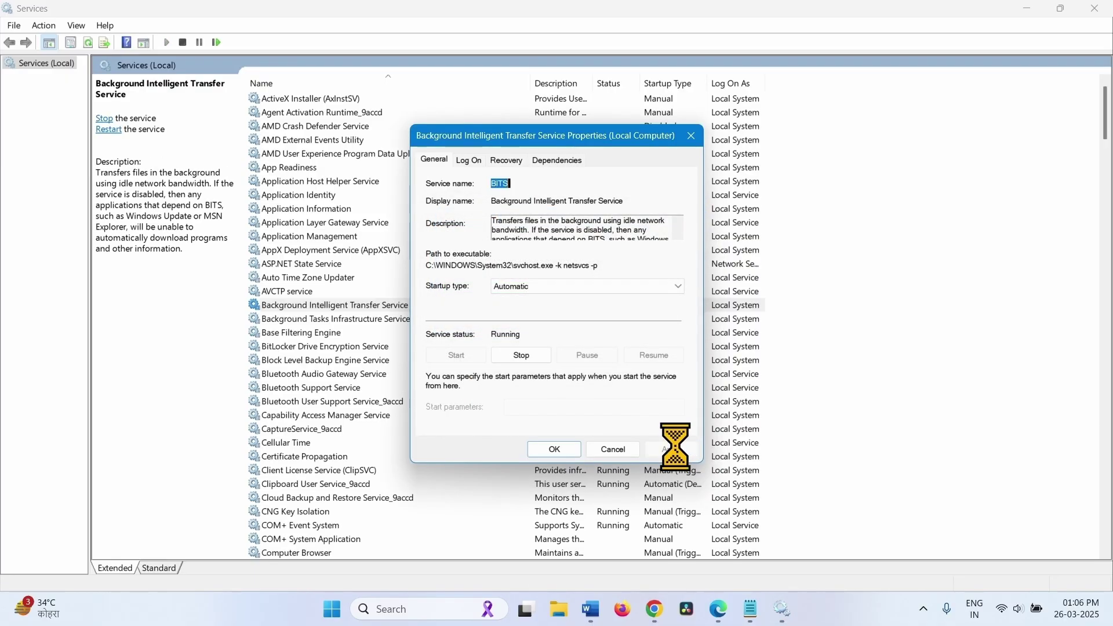
{"action": "left_click", "coordinate": [559, 450]}
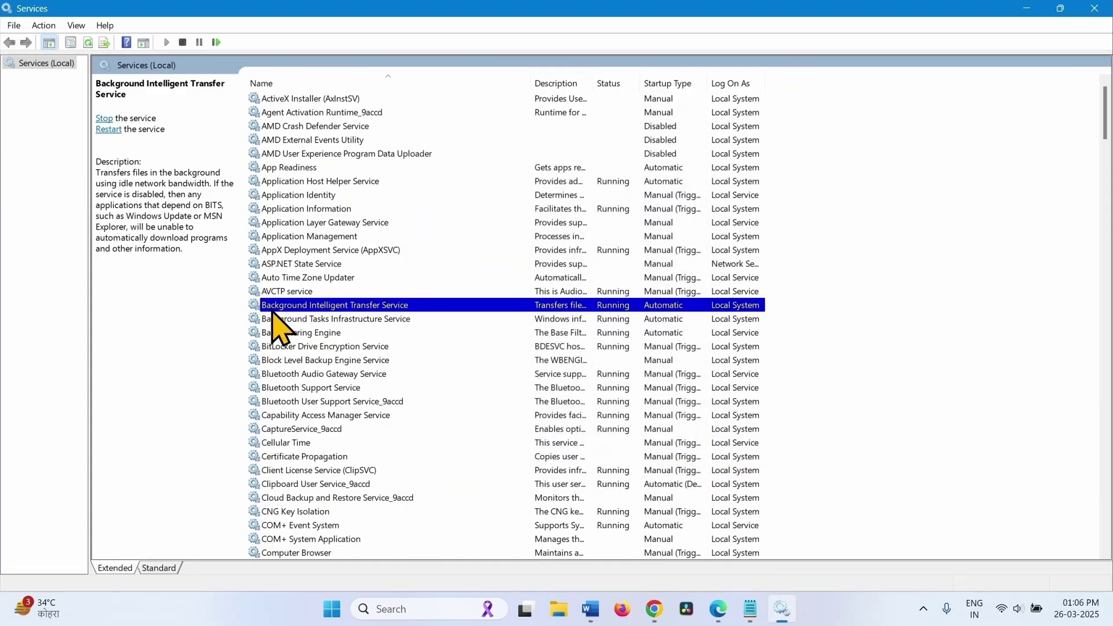
{"action": "right_click", "coordinate": [320, 305]}
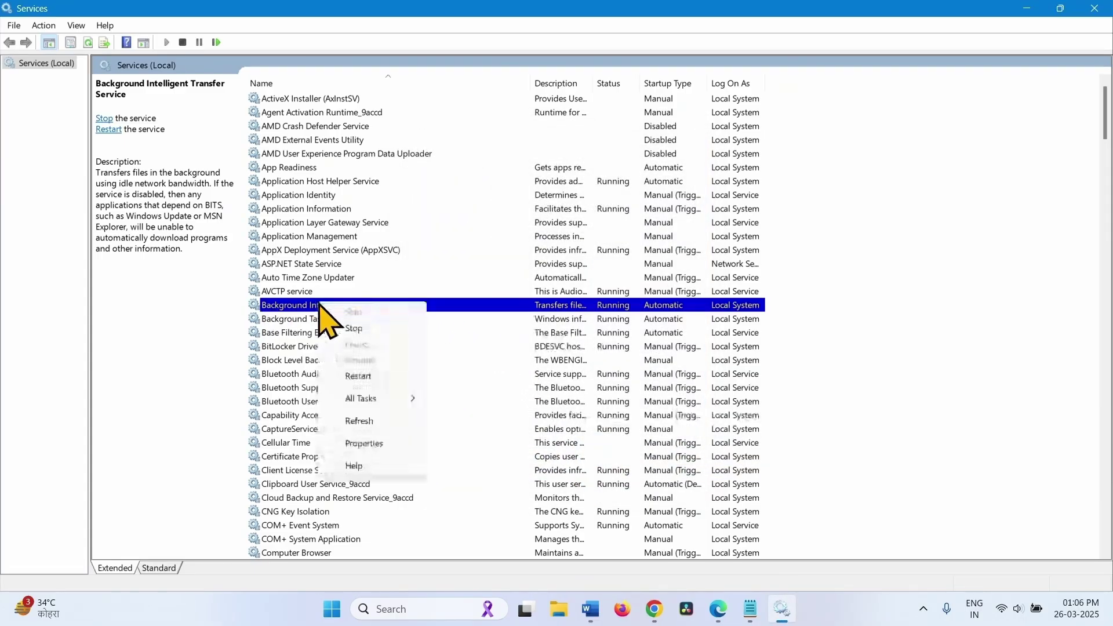
{"action": "left_click", "coordinate": [357, 376]}
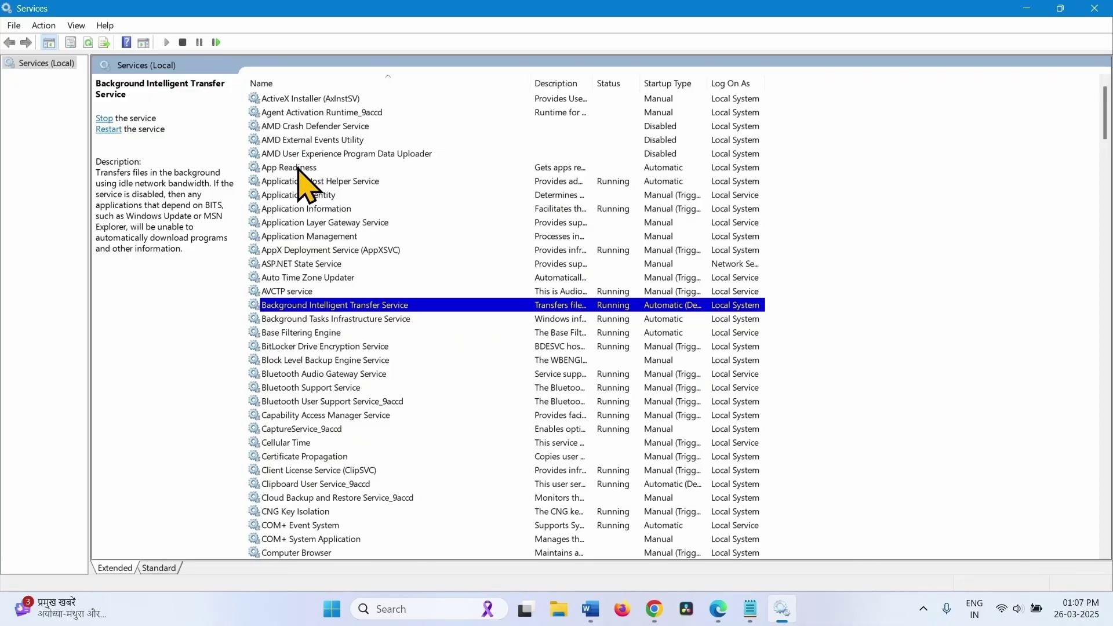
Step: Open the App Readiness service's properties and choose Automatic as its startup type
{"action": "left_click", "coordinate": [298, 170]}
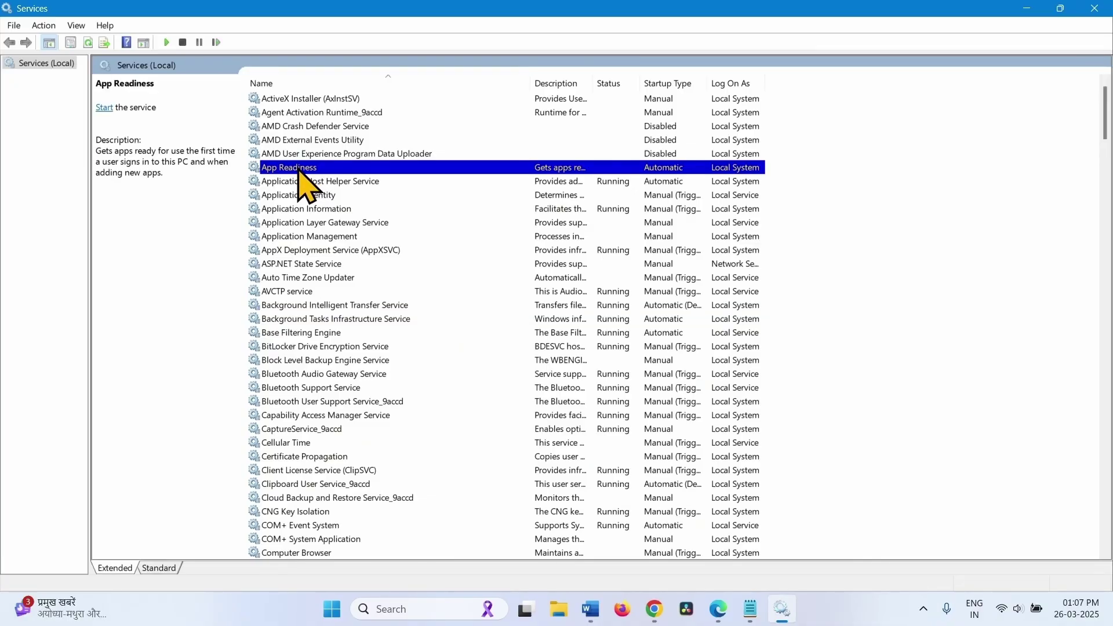
{"action": "right_click", "coordinate": [298, 171]}
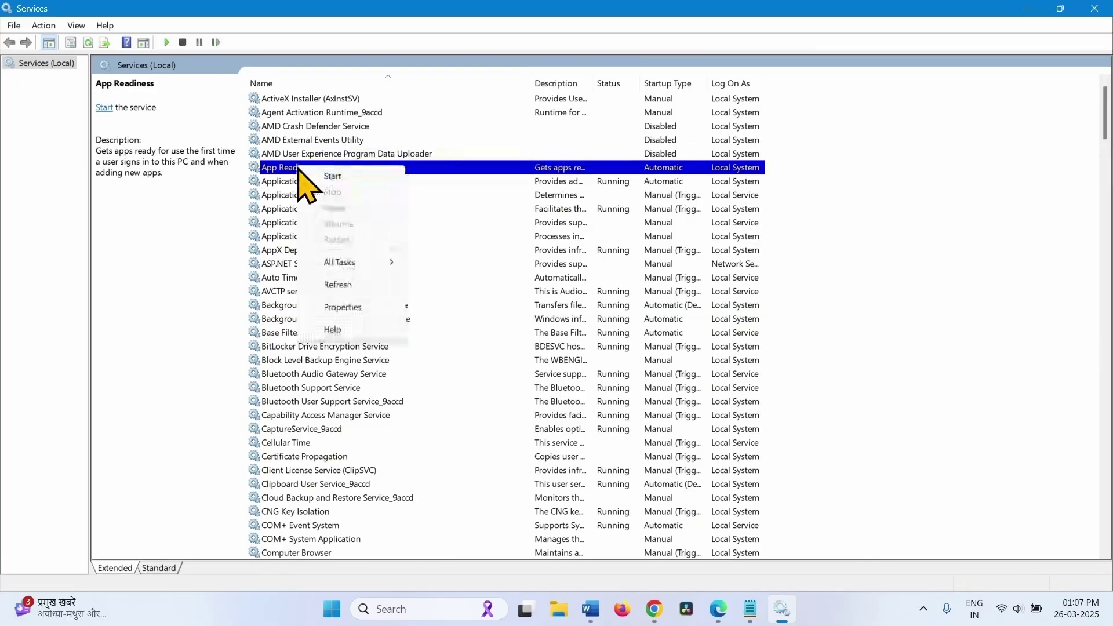
{"action": "left_click", "coordinate": [344, 307]}
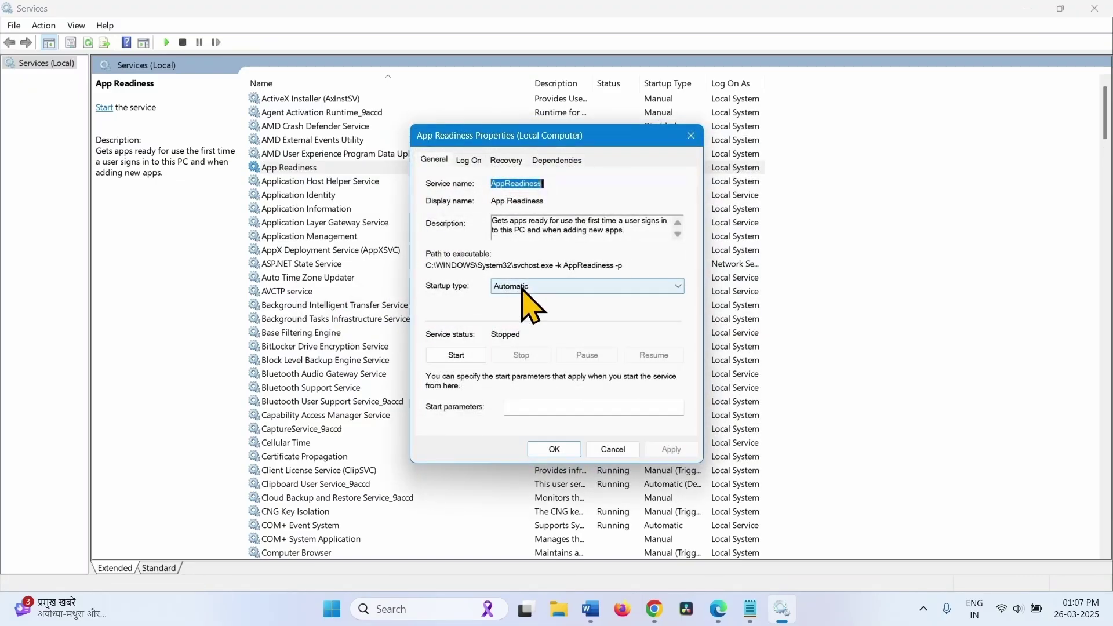
{"action": "left_click", "coordinate": [524, 287]}
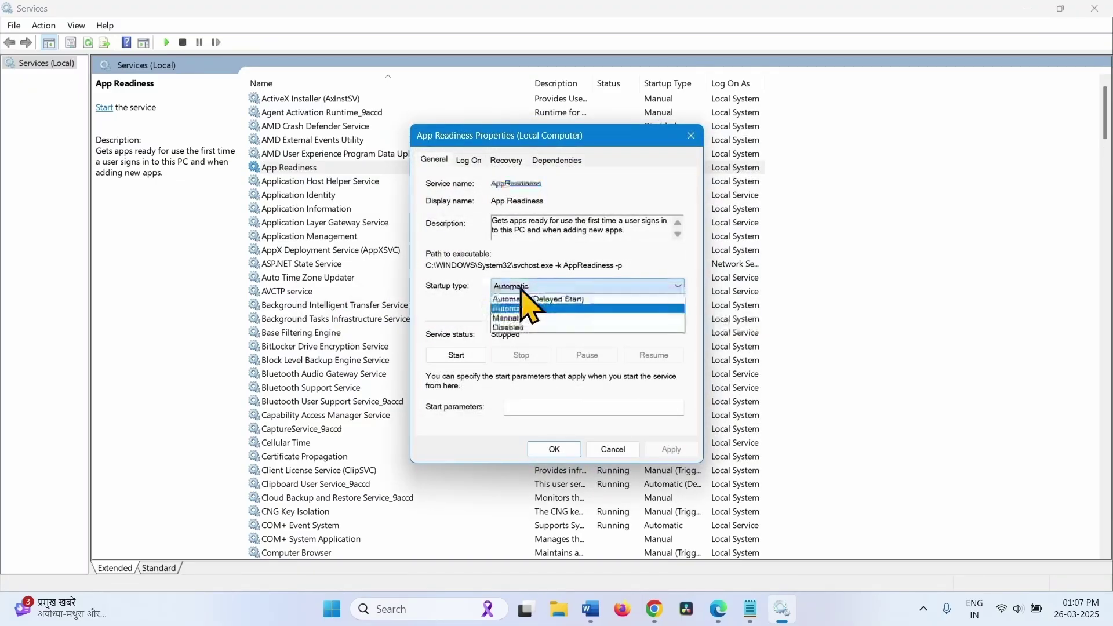
{"action": "left_click", "coordinate": [518, 311]}
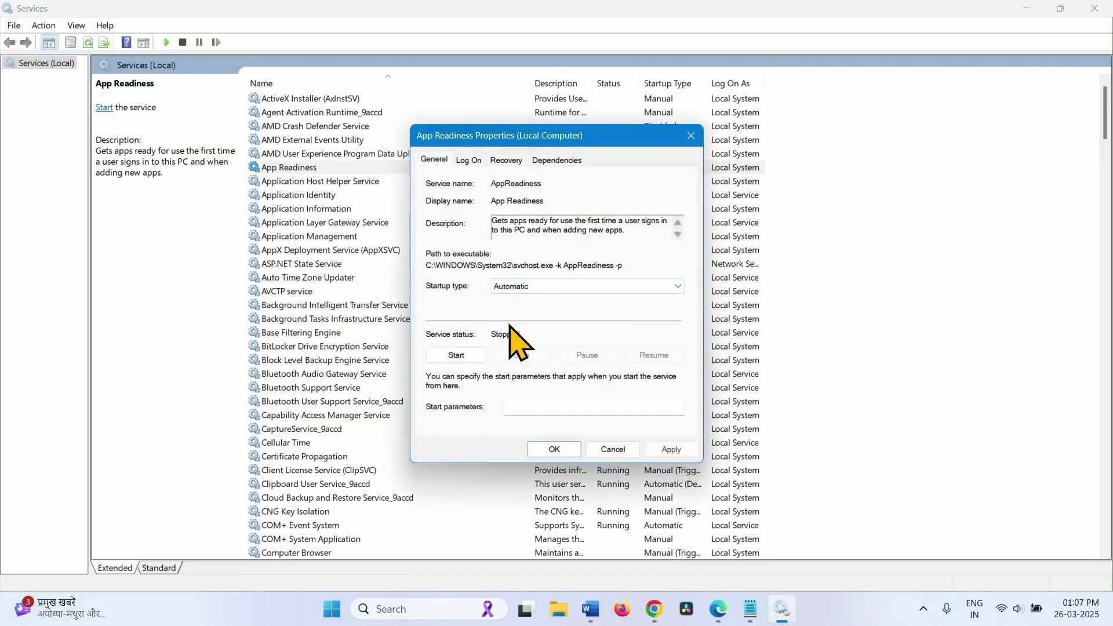
Step: Start the App Readiness service, close its properties, and restart the service
{"action": "left_click", "coordinate": [448, 355]}
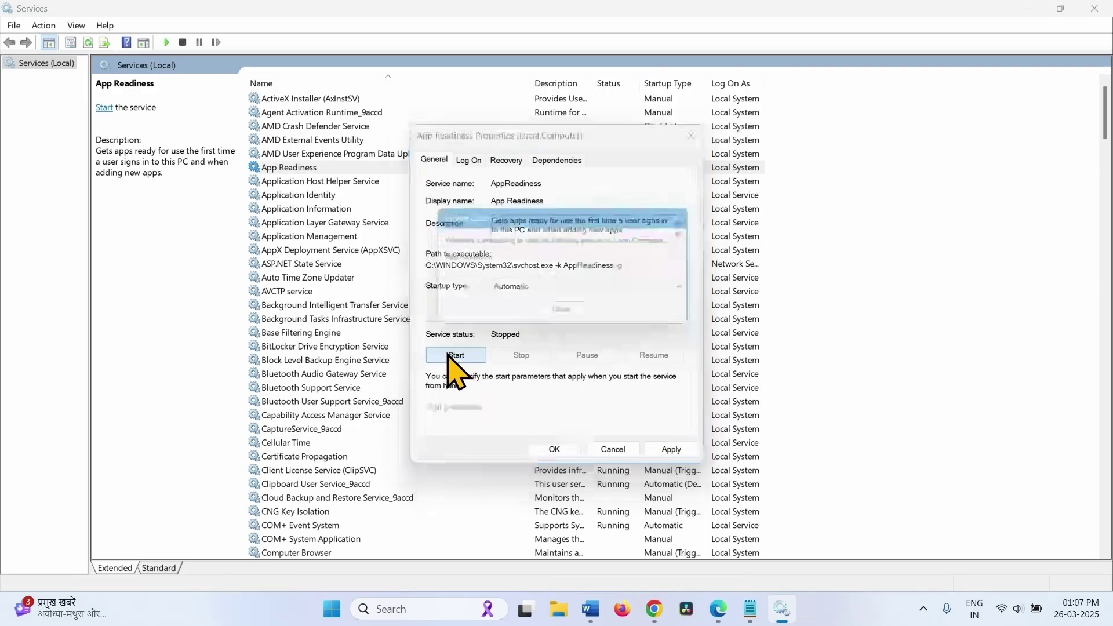
{"action": "left_click", "coordinate": [691, 135]}
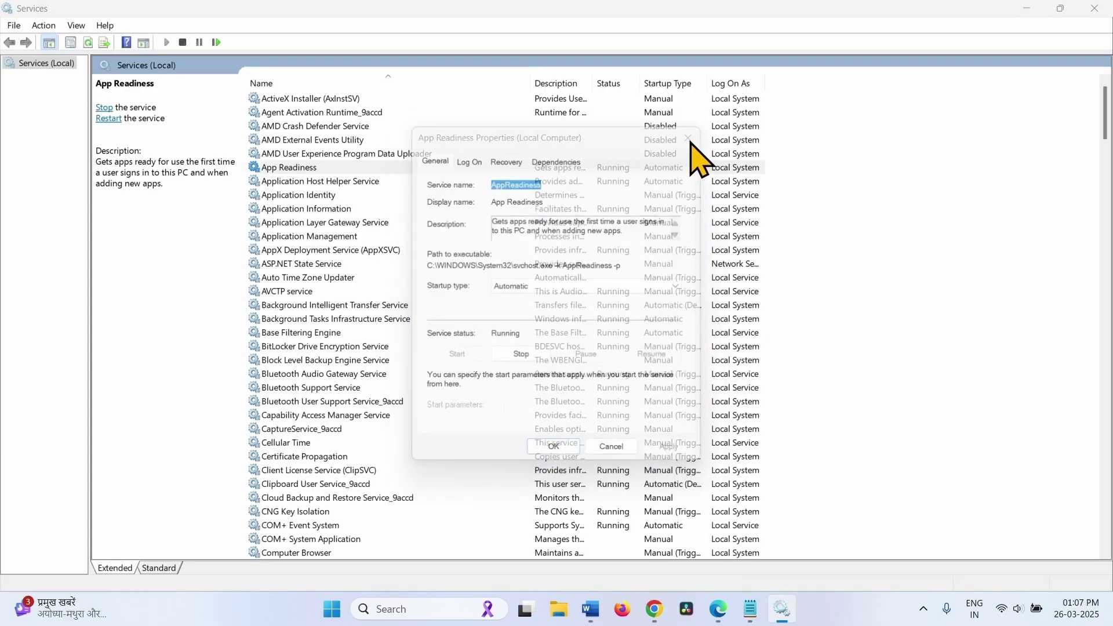
{"action": "right_click", "coordinate": [299, 174]}
{"action": "left_click", "coordinate": [341, 241]}
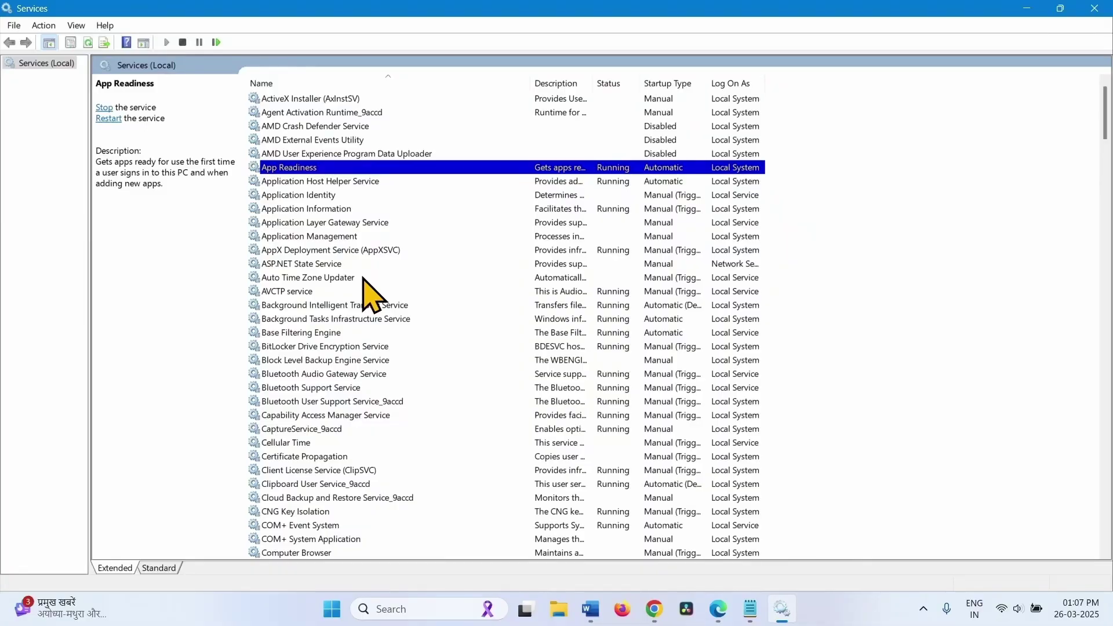
Step: Set the Cryptographic Services startup type to Automatic, apply the change and close the properties
{"action": "scroll", "coordinate": [364, 279], "scroll_direction": "down", "scroll_amount": 2}
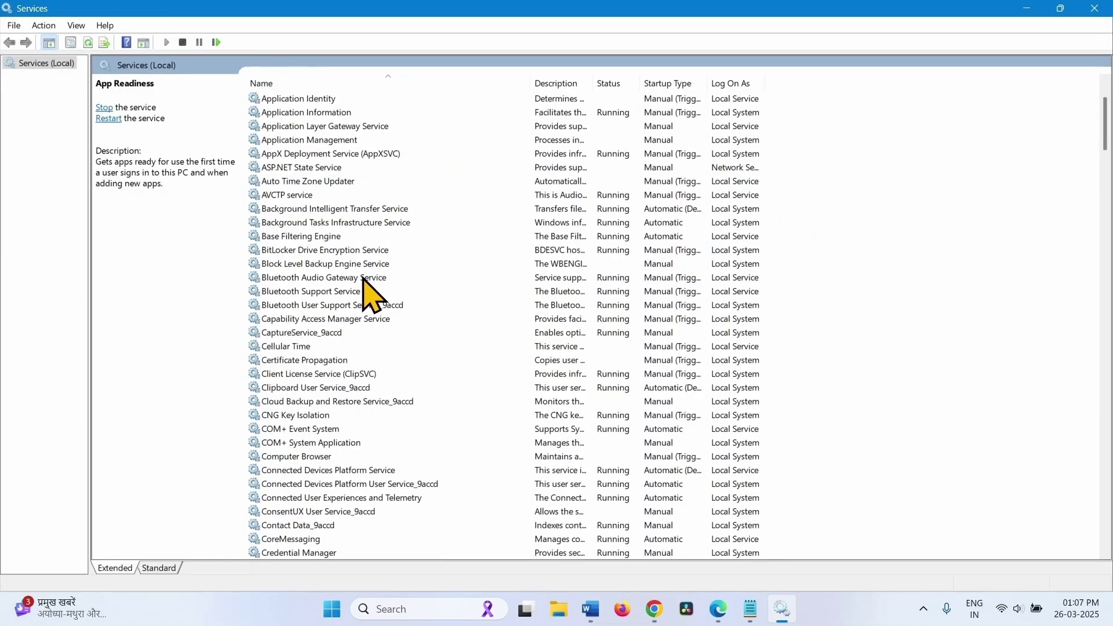
{"action": "scroll", "coordinate": [364, 279], "scroll_direction": "down", "scroll_amount": 7}
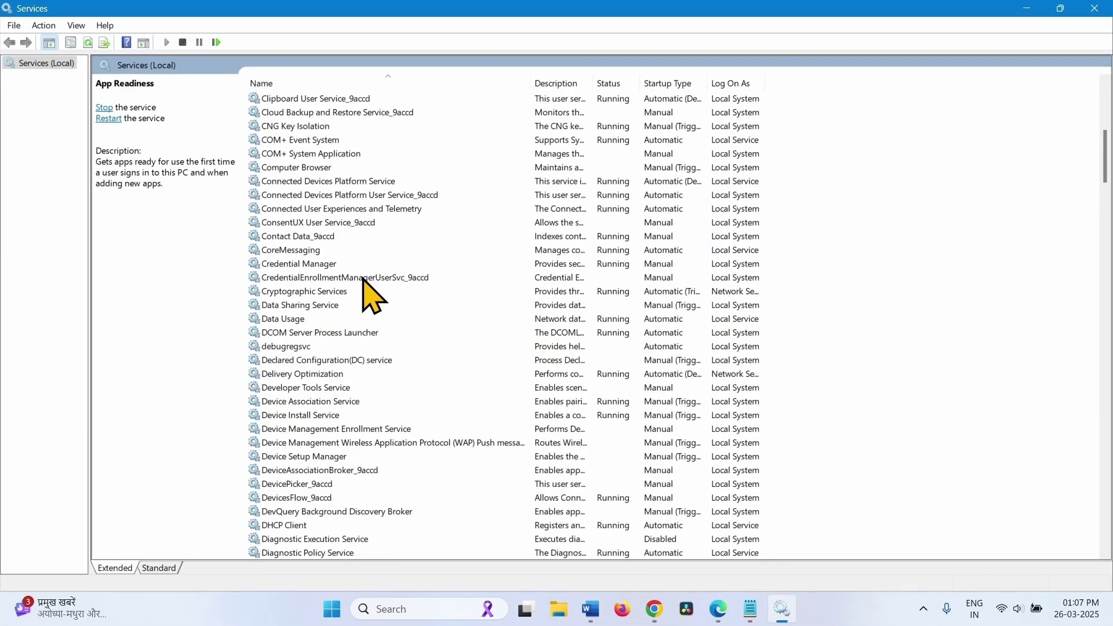
{"action": "right_click", "coordinate": [273, 293]}
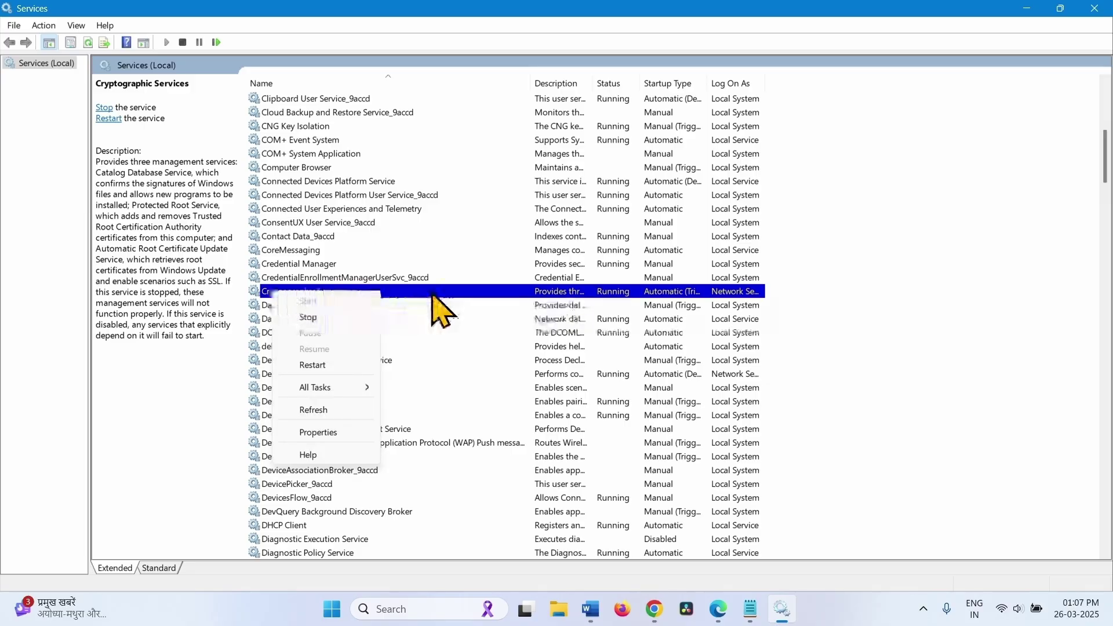
{"action": "left_click", "coordinate": [316, 431]}
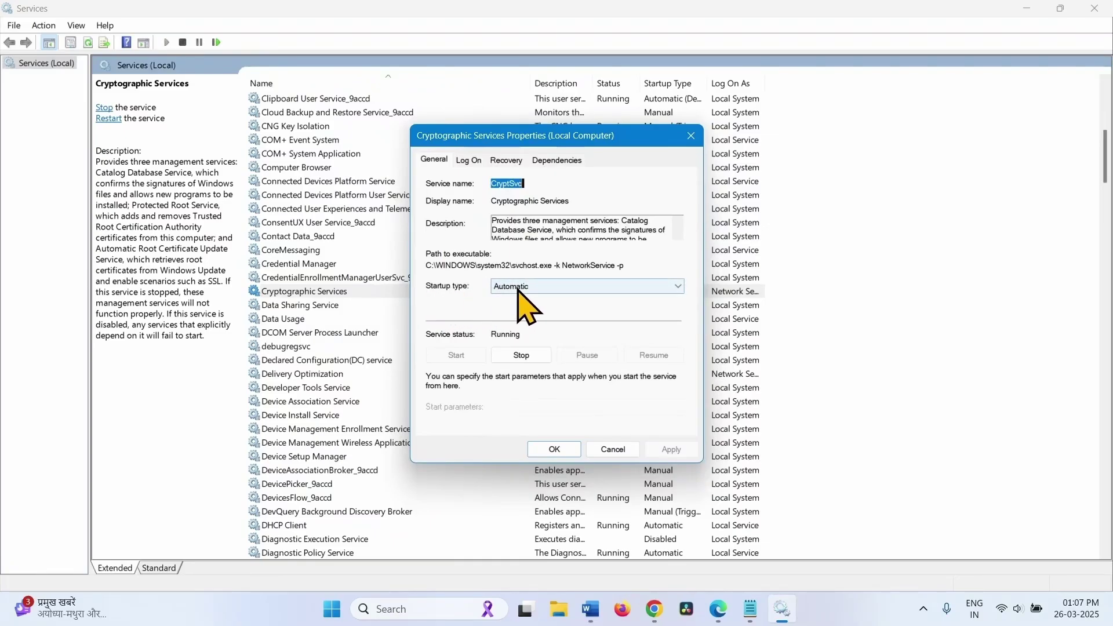
{"action": "left_click", "coordinate": [571, 287]}
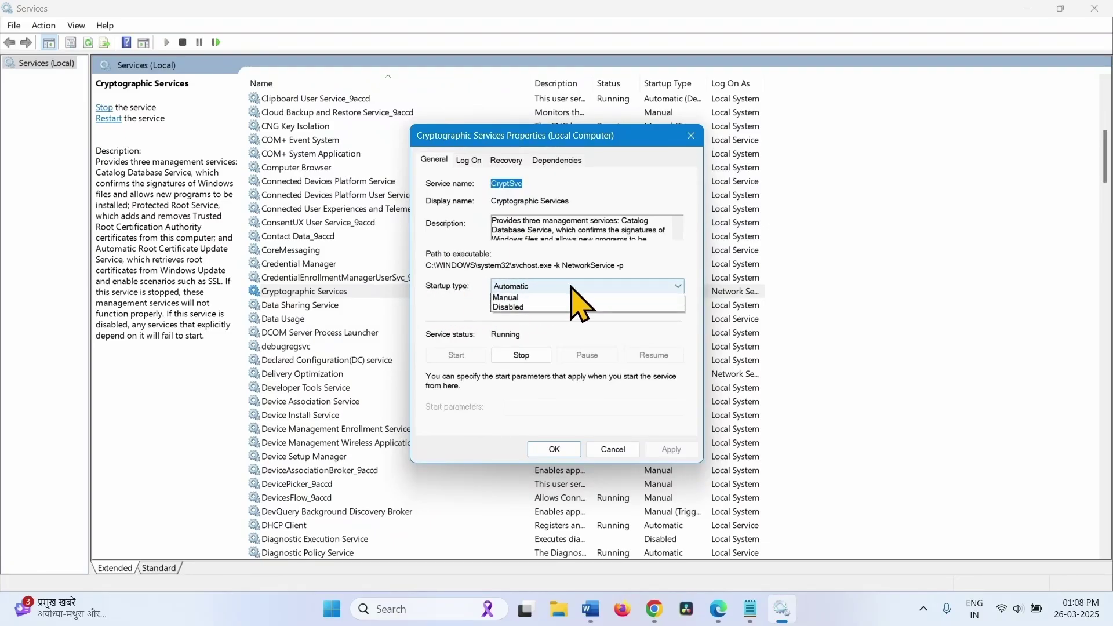
{"action": "left_click", "coordinate": [558, 309]}
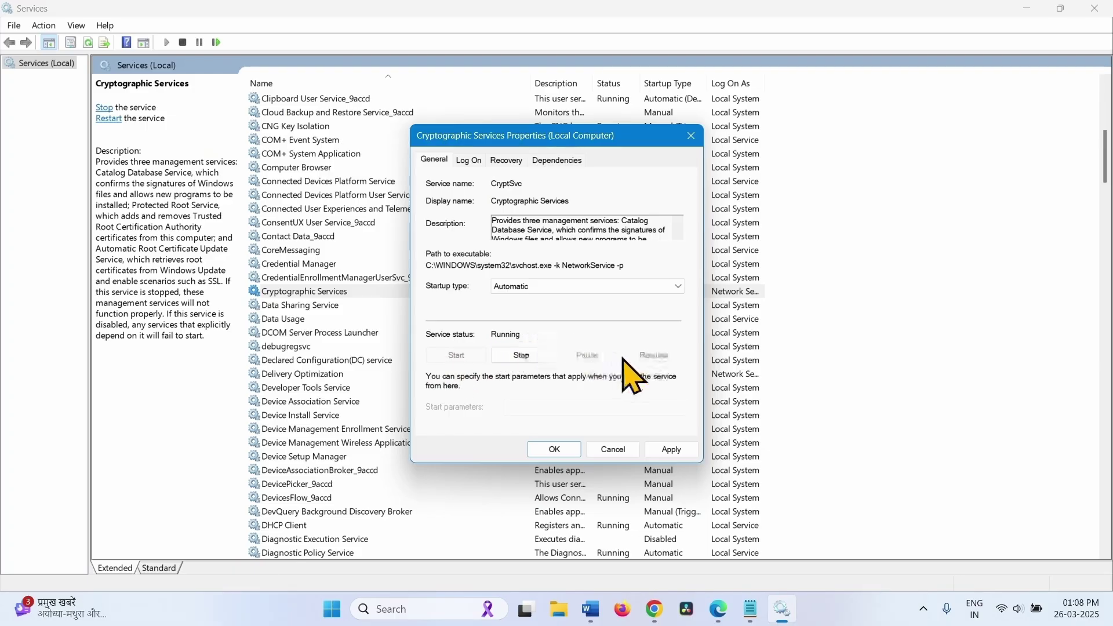
{"action": "left_click", "coordinate": [673, 450]}
{"action": "left_click", "coordinate": [555, 449]}
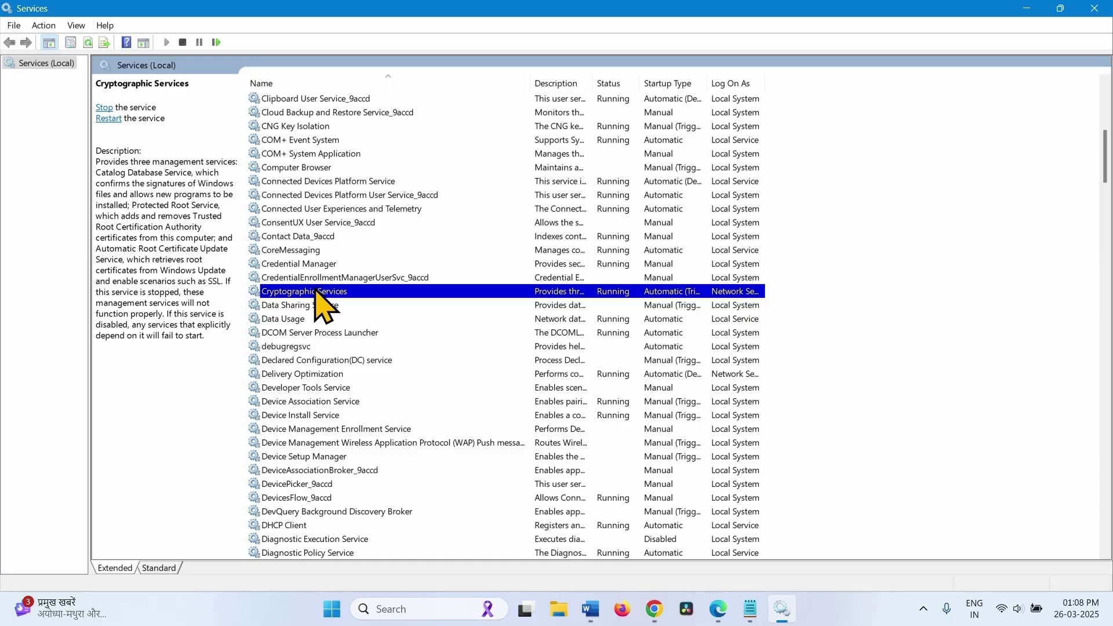
Step: Restart Cryptographic Services and close the Services console
{"action": "right_click", "coordinate": [316, 289]}
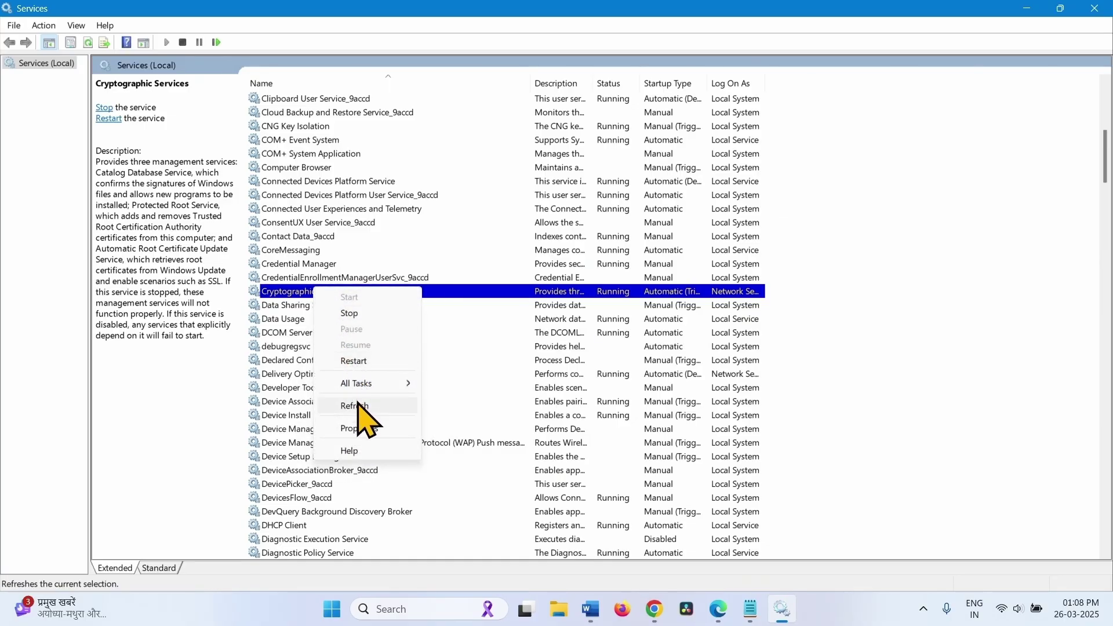
{"action": "left_click", "coordinate": [355, 361]}
{"action": "scroll", "coordinate": [310, 373], "scroll_direction": "down", "scroll_amount": 2}
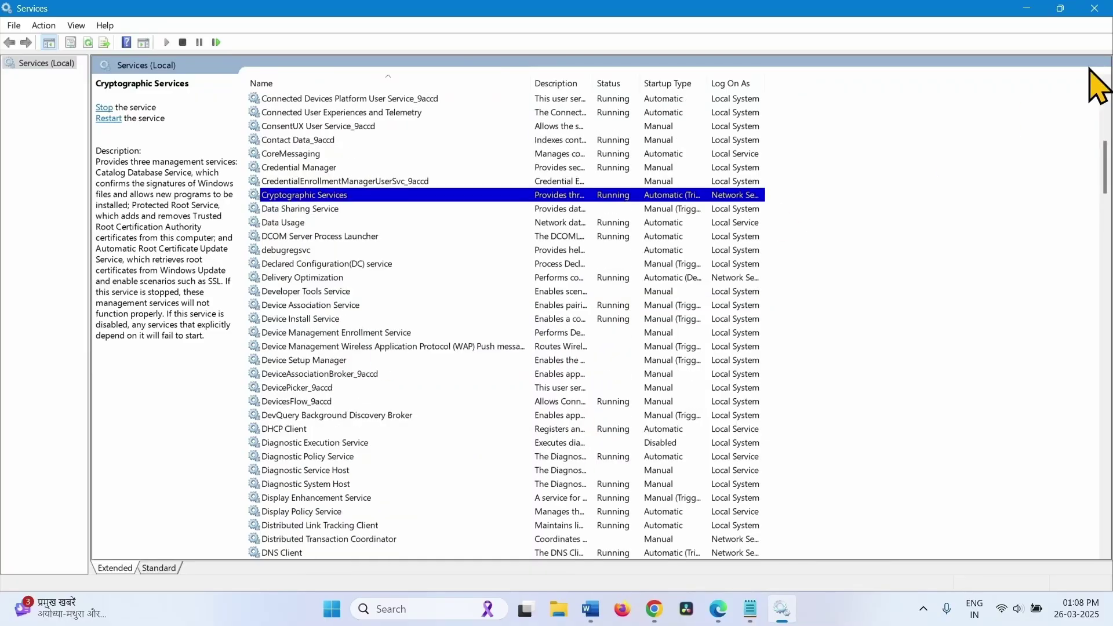
{"action": "left_click", "coordinate": [1104, 8]}
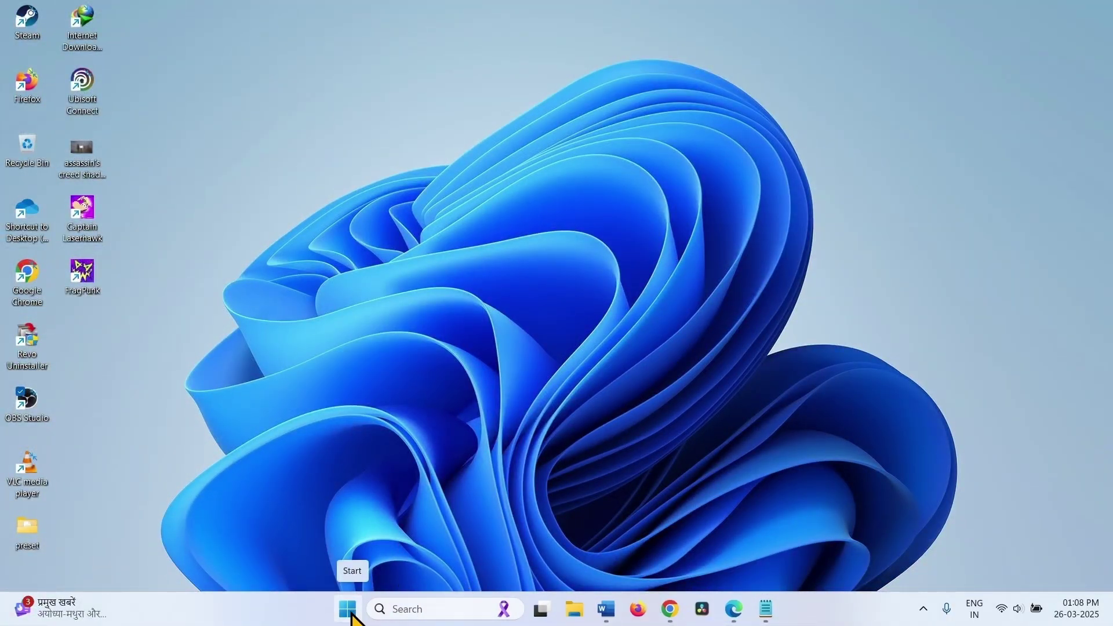
Step: Open Windows Update in the Settings app, check for updates, and close Settings
{"action": "left_click", "coordinate": [351, 617]}
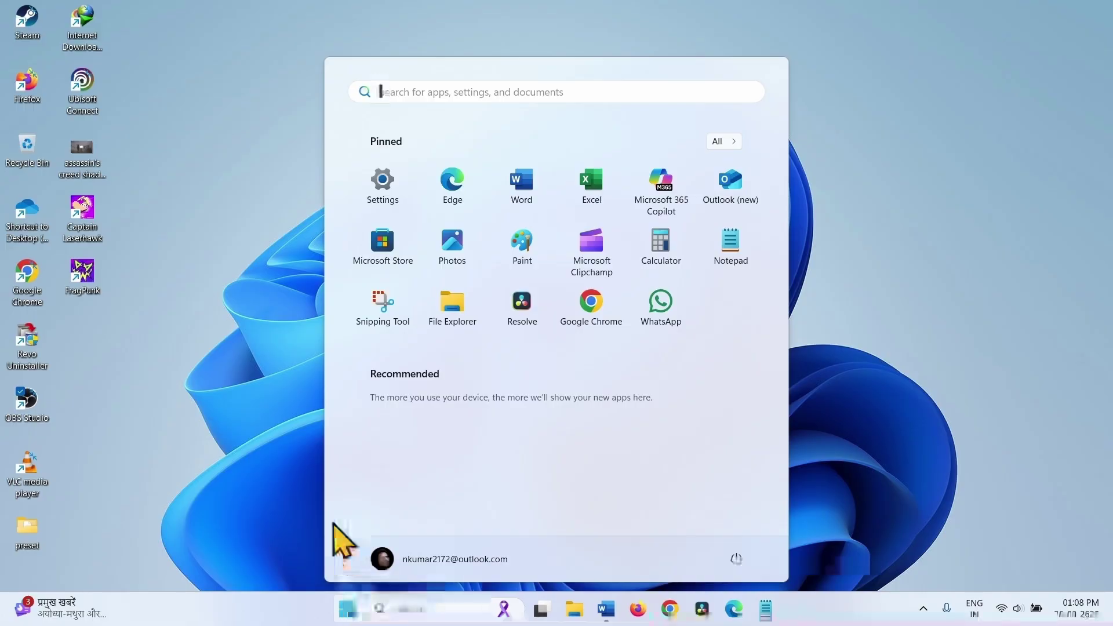
{"action": "left_click", "coordinate": [382, 192]}
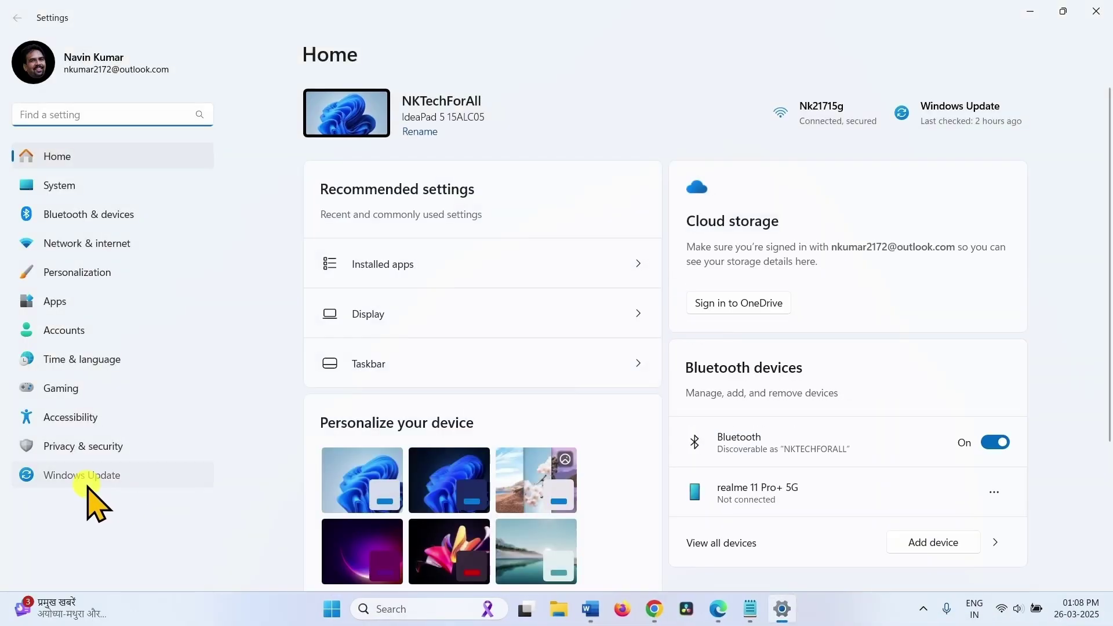
{"action": "left_click", "coordinate": [91, 486]}
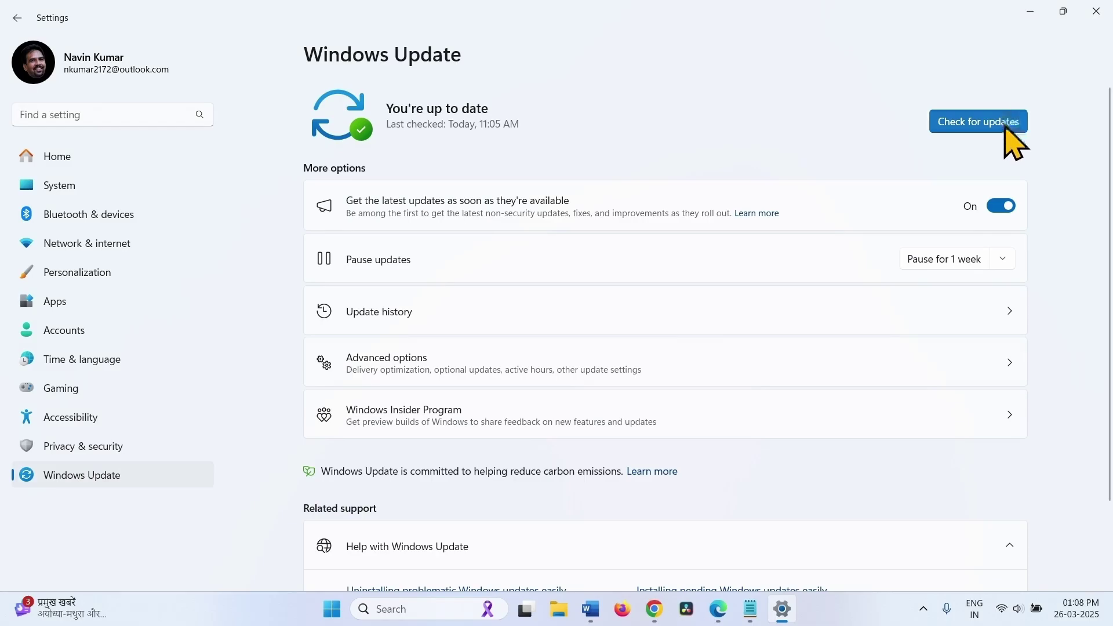
{"action": "left_click", "coordinate": [1006, 122]}
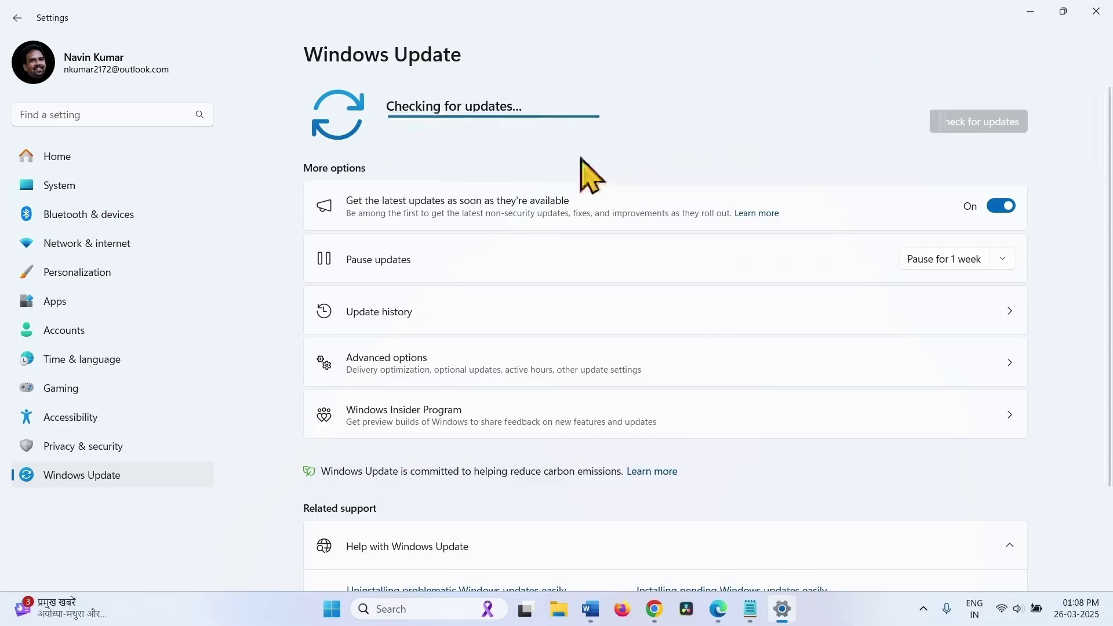
{"action": "left_click", "coordinate": [1106, 13]}
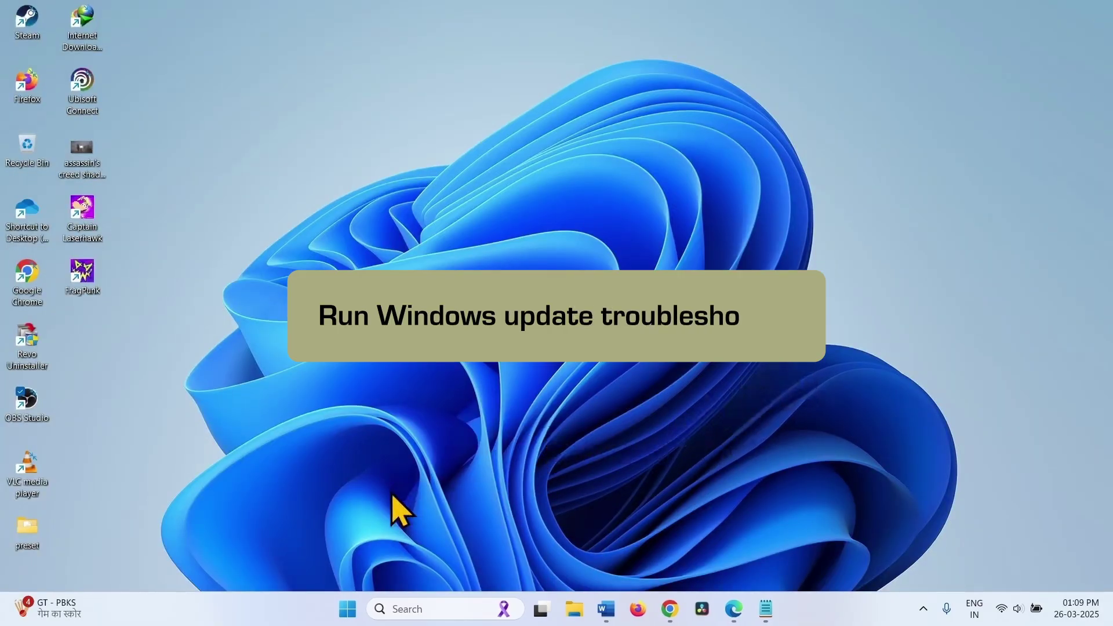
Step: Open the list of other troubleshooters in the System troubleshooting settings
{"action": "left_click", "coordinate": [346, 616]}
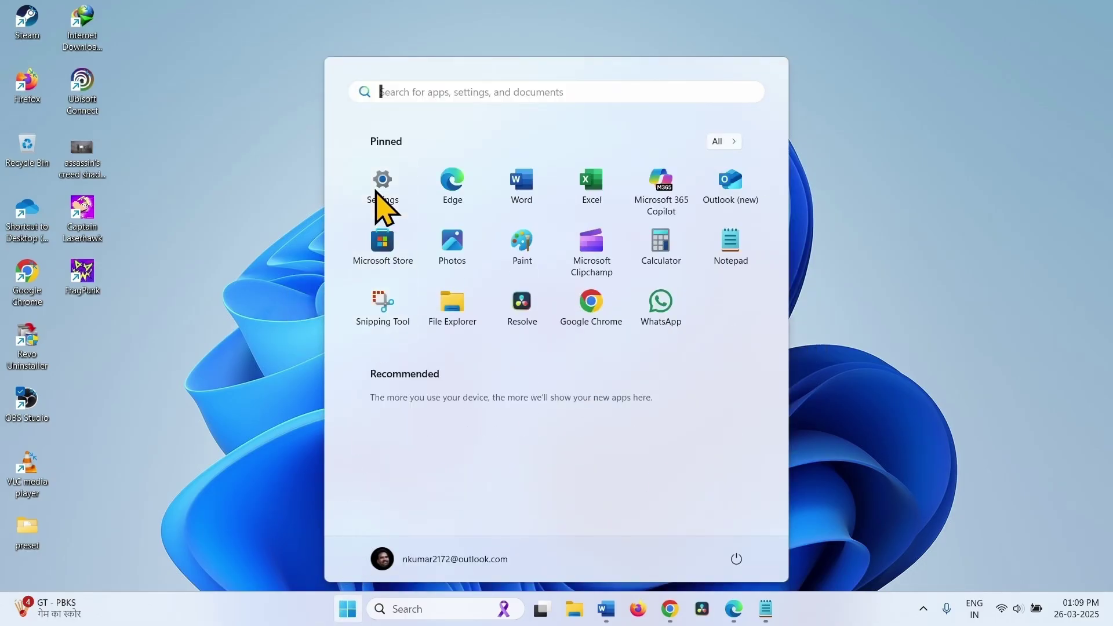
{"action": "left_click", "coordinate": [383, 192]}
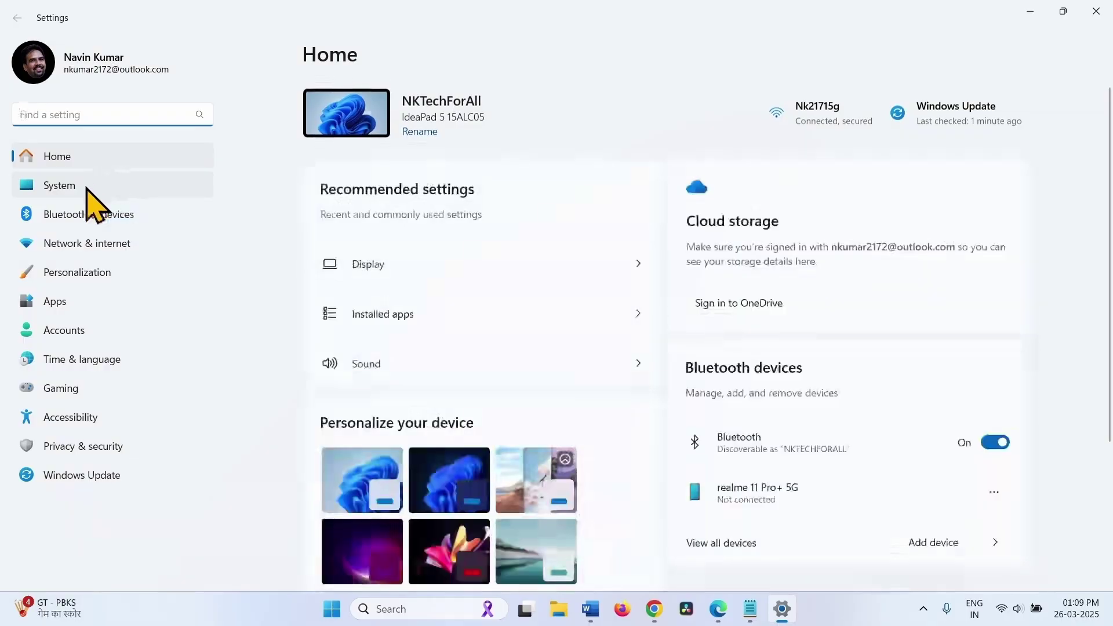
{"action": "left_click", "coordinate": [87, 187]}
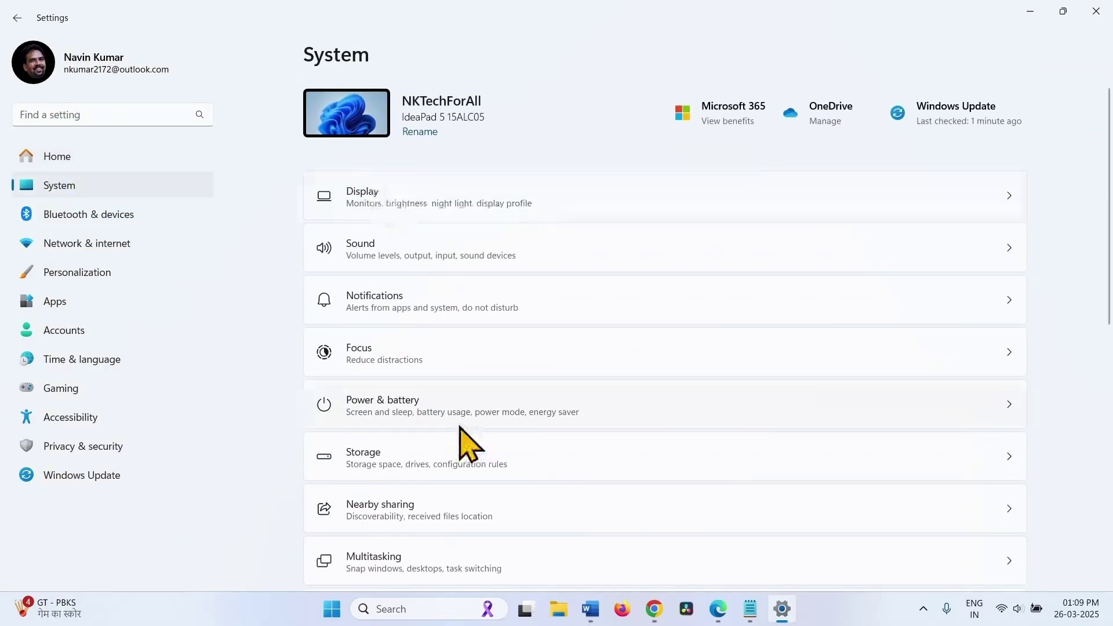
{"action": "scroll", "coordinate": [461, 428], "scroll_direction": "down", "scroll_amount": 5}
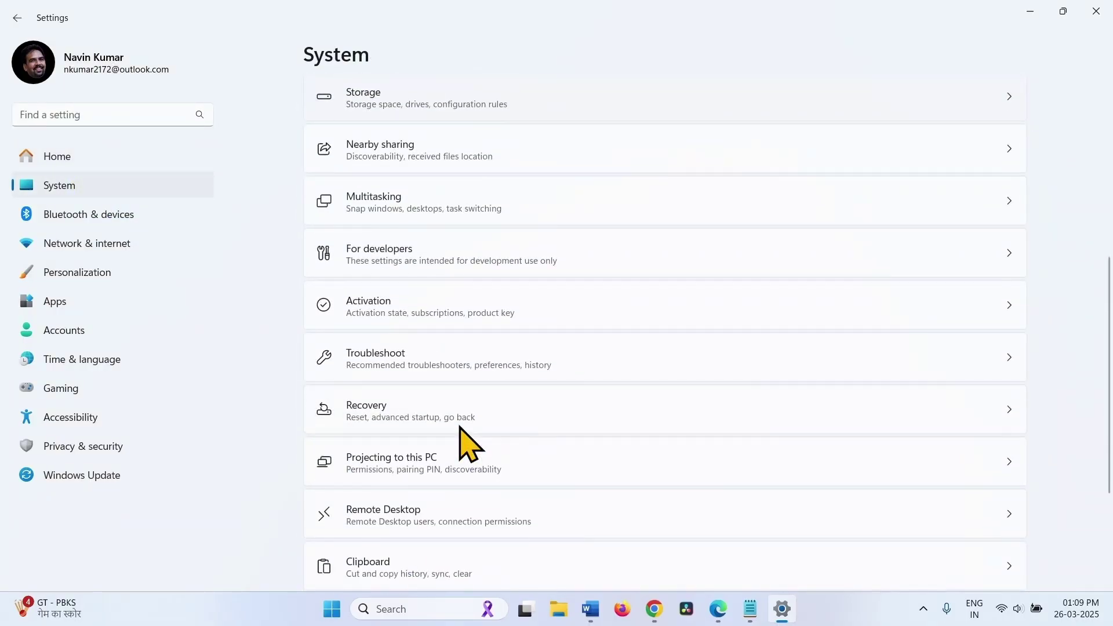
{"action": "left_click", "coordinate": [409, 356]}
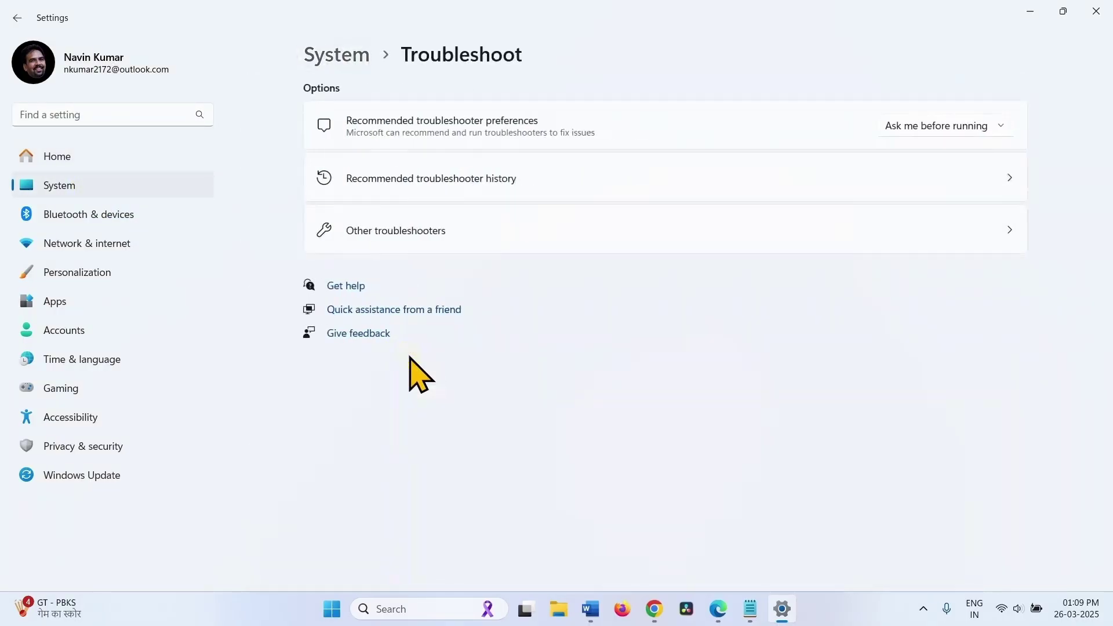
{"action": "left_click", "coordinate": [372, 233]}
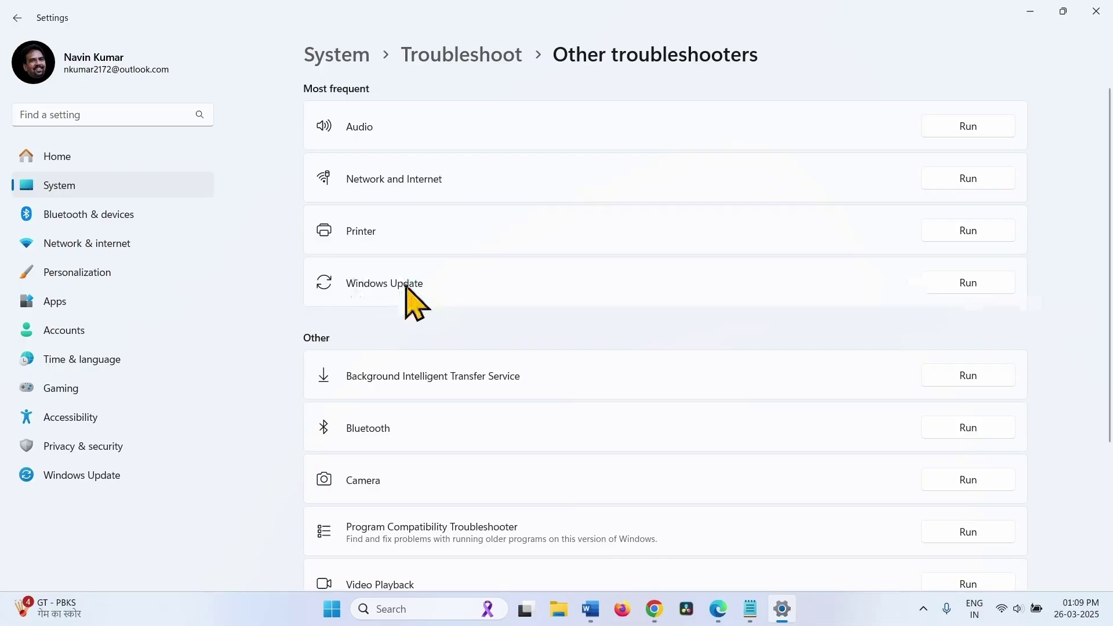
Step: Run the Windows Update troubleshooter for "I can't download, install, or uninstall an update", permit the automated diagnostic, and close Get Help and Settings
{"action": "left_click", "coordinate": [969, 282]}
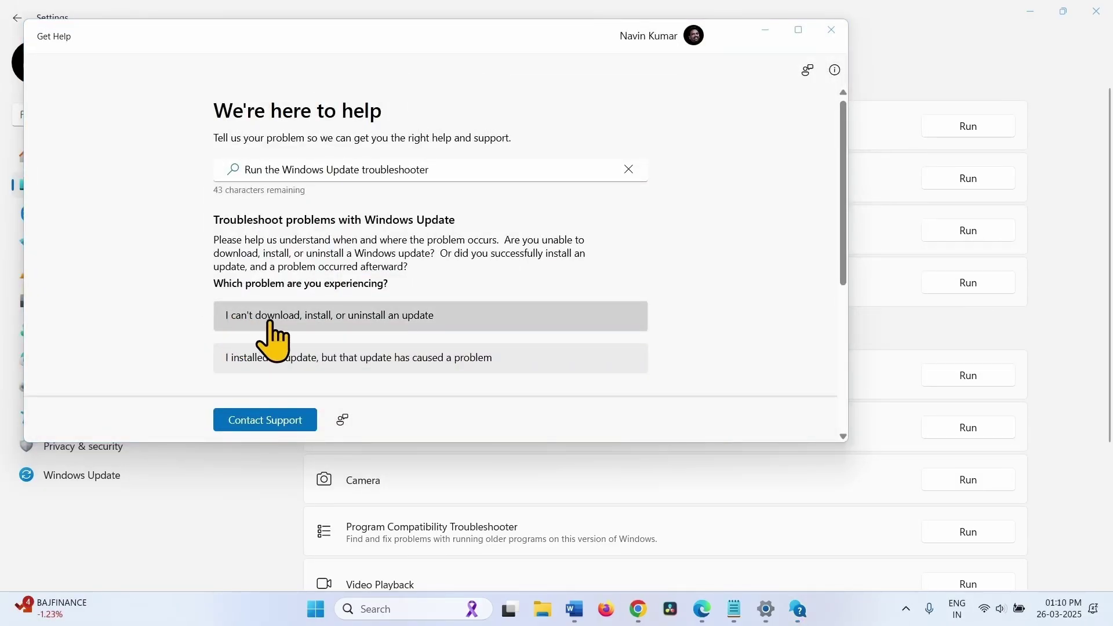
{"action": "left_click", "coordinate": [414, 317]}
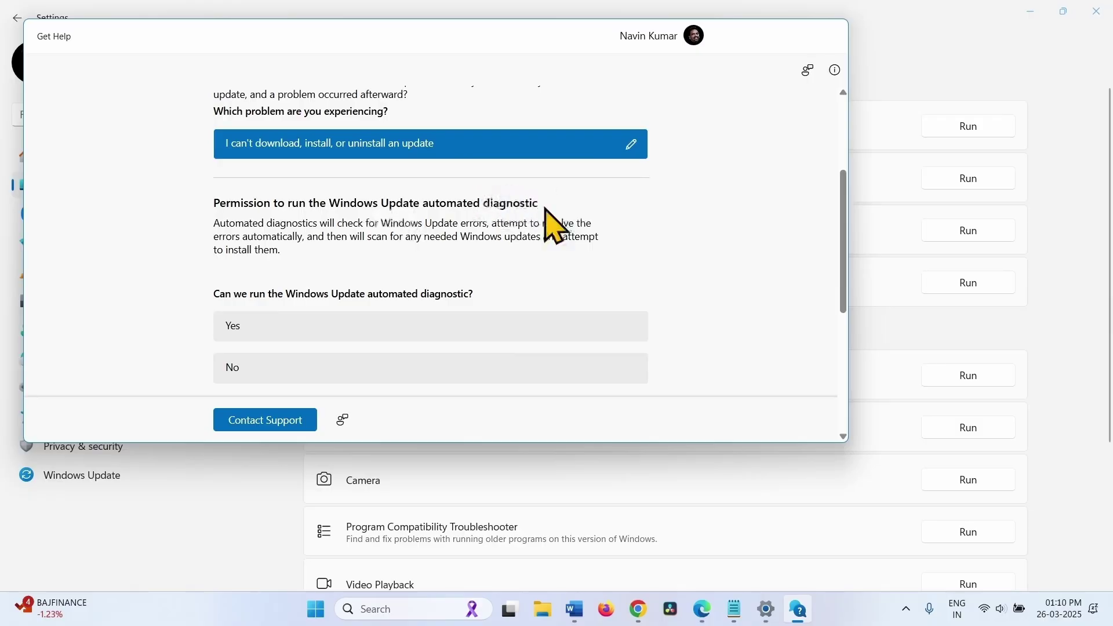
{"action": "left_click", "coordinate": [277, 328]}
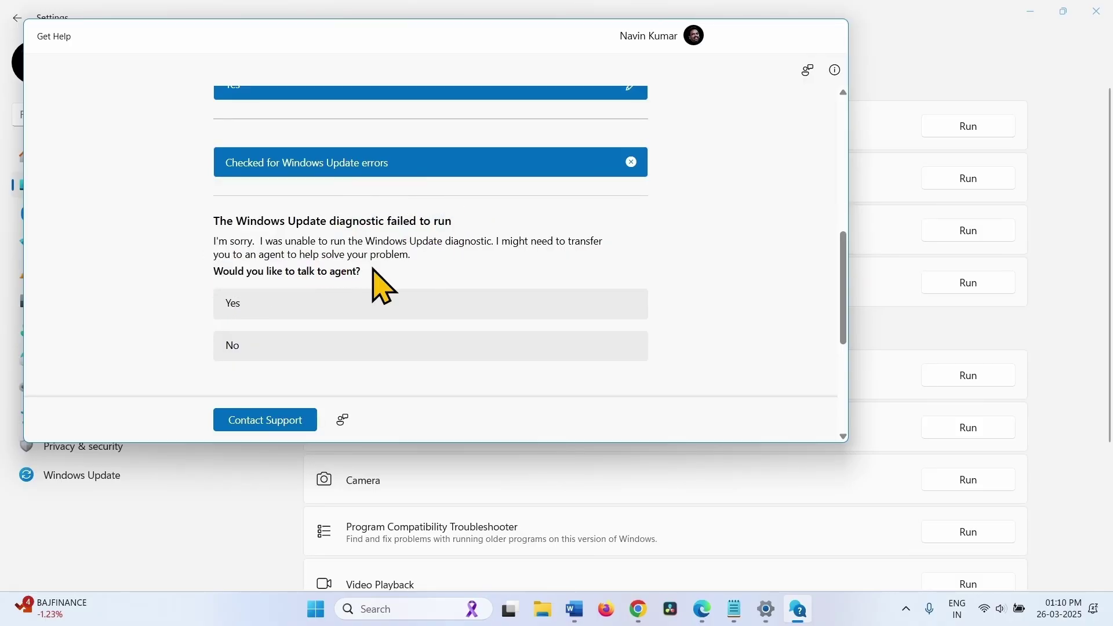
{"action": "left_click", "coordinate": [829, 32]}
{"action": "left_click", "coordinate": [1096, 11]}
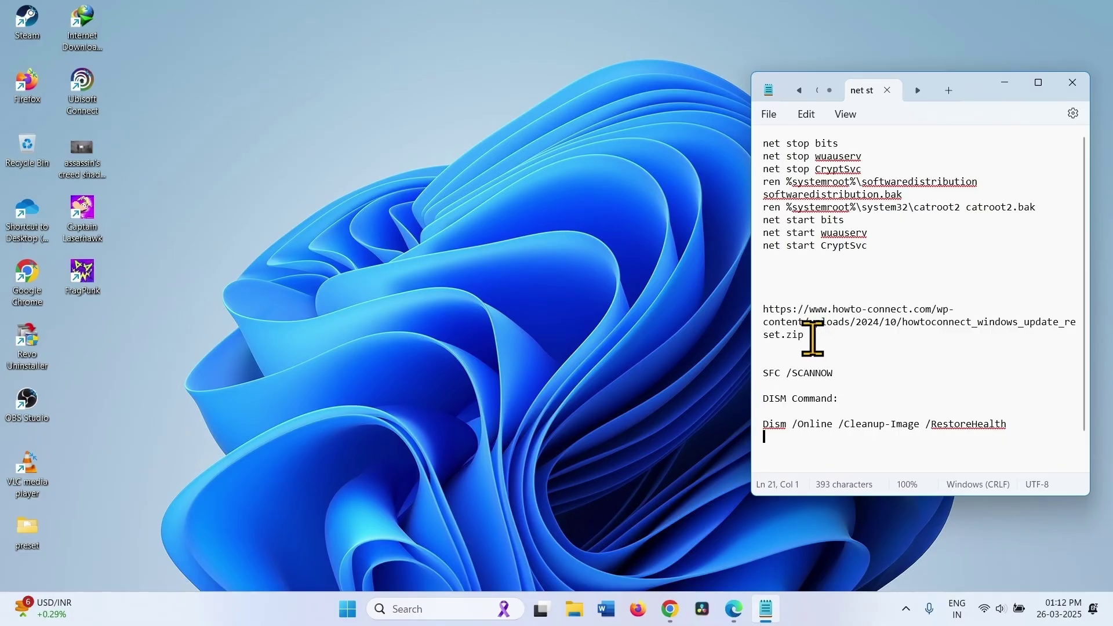
Step: Copy the howtoconnect_windows_update_reset.zip link from the Notepad notes and open it in a new Chrome tab to download the file
{"action": "left_click_drag", "start_coordinate": [810, 337], "coordinate": [752, 309]}
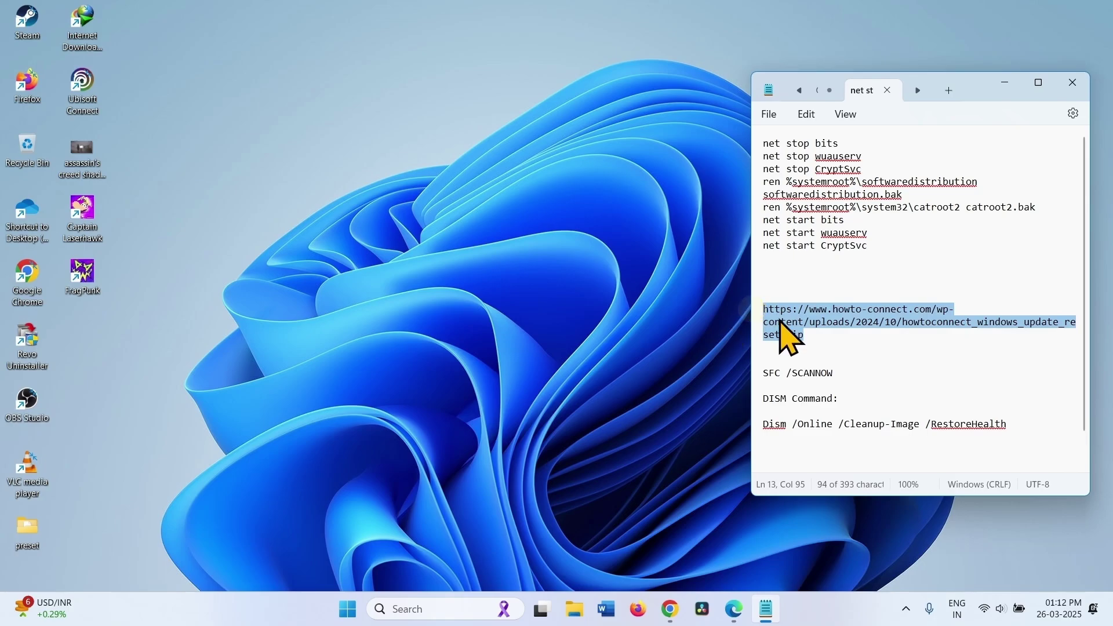
{"action": "right_click", "coordinate": [810, 322]}
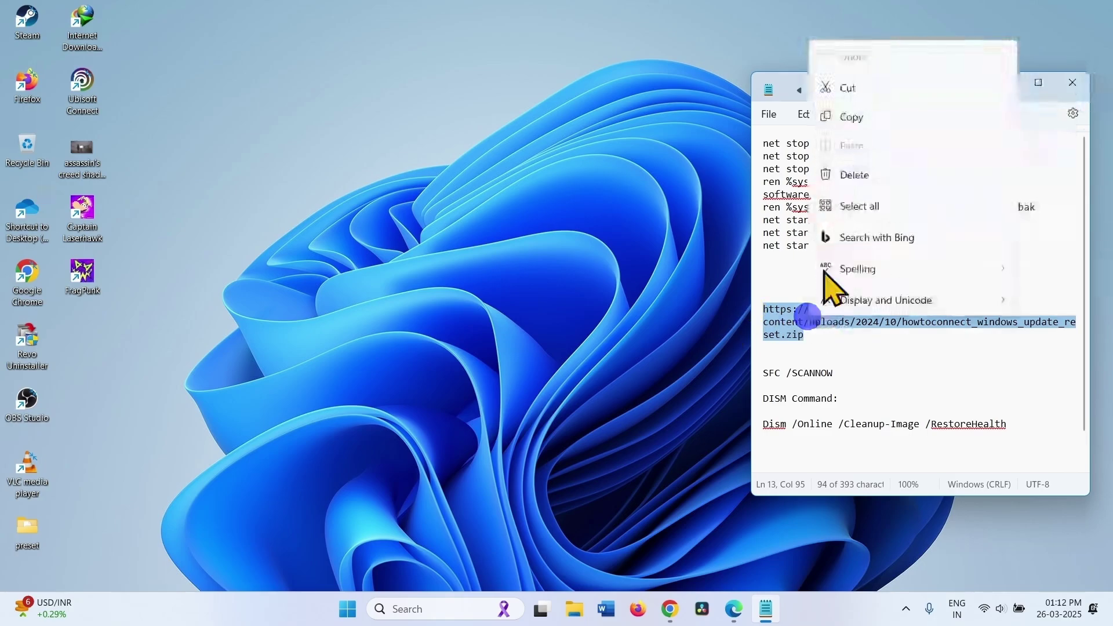
{"action": "left_click", "coordinate": [849, 116]}
{"action": "mouse_move", "coordinate": [671, 609]}
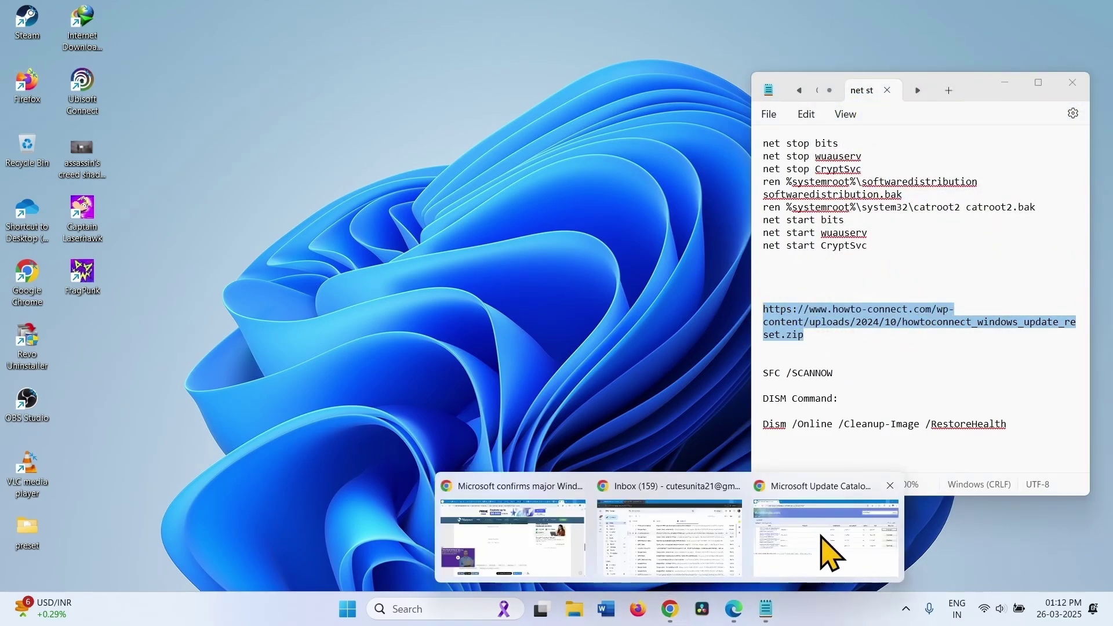
{"action": "left_click", "coordinate": [820, 534]}
{"action": "left_click", "coordinate": [213, 15]}
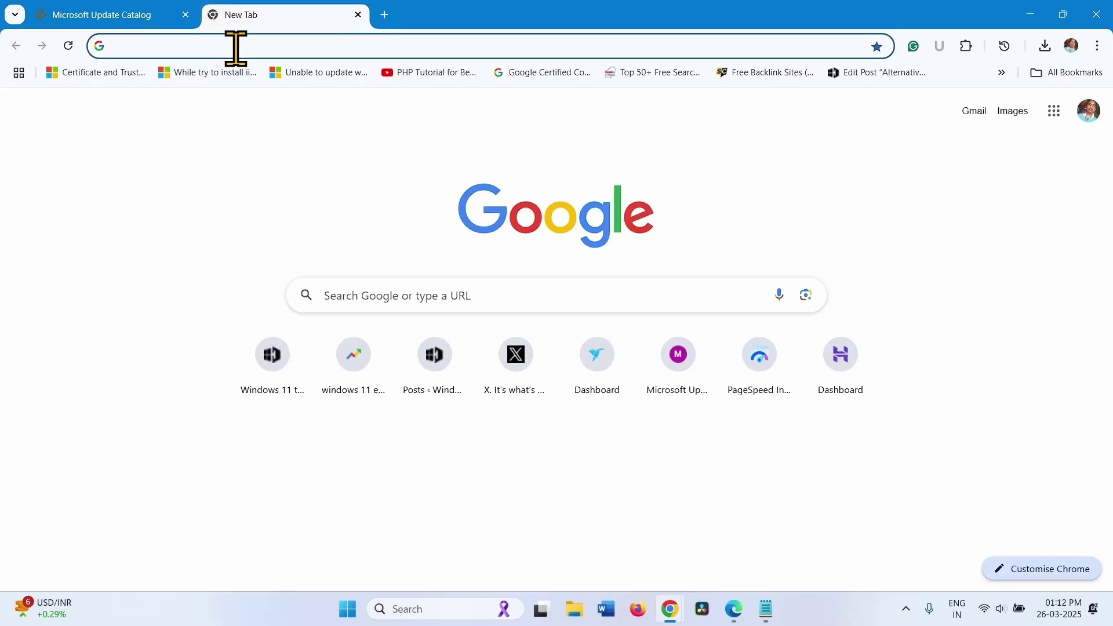
{"action": "right_click", "coordinate": [233, 46]}
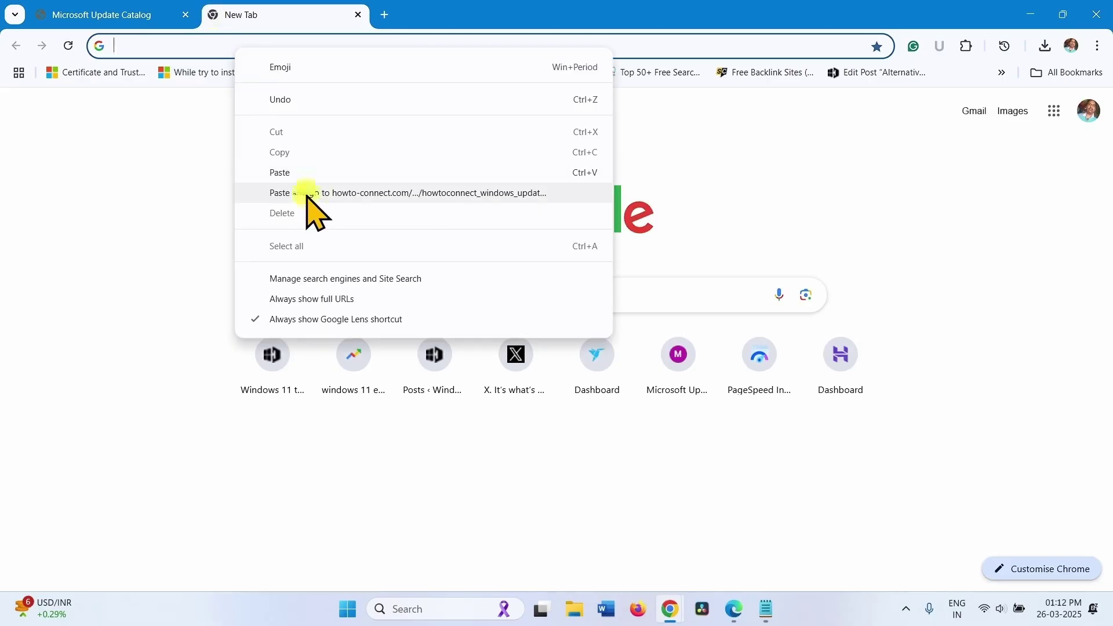
{"action": "left_click", "coordinate": [308, 193]}
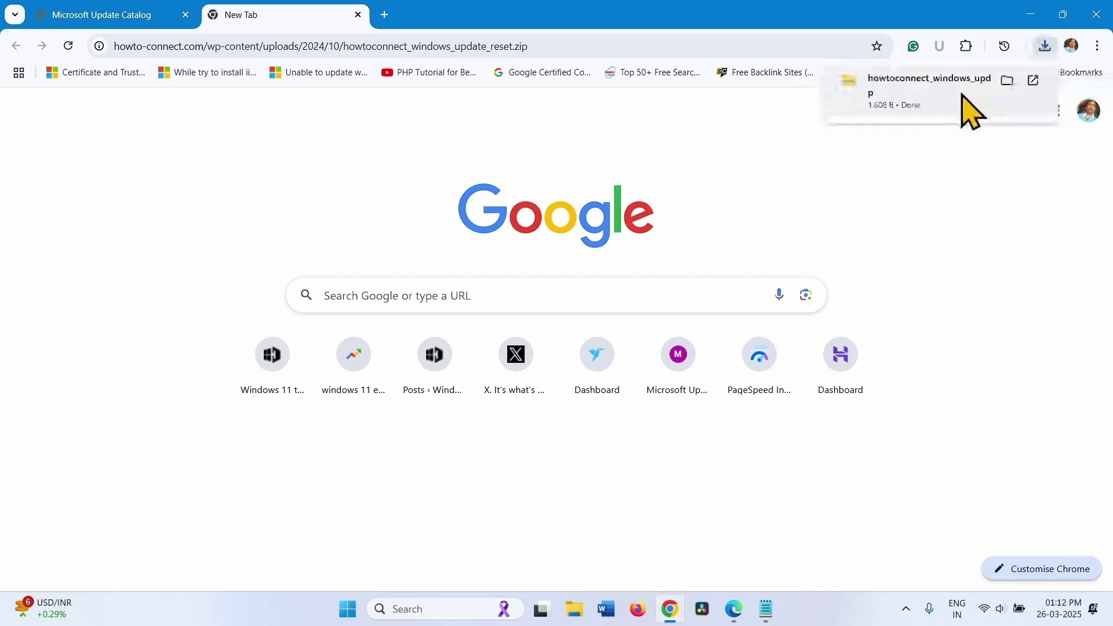
Step: Show the downloaded howtoconnect_windows_update_reset.zip in its folder and extract it to the default destination
{"action": "left_click", "coordinate": [1007, 80]}
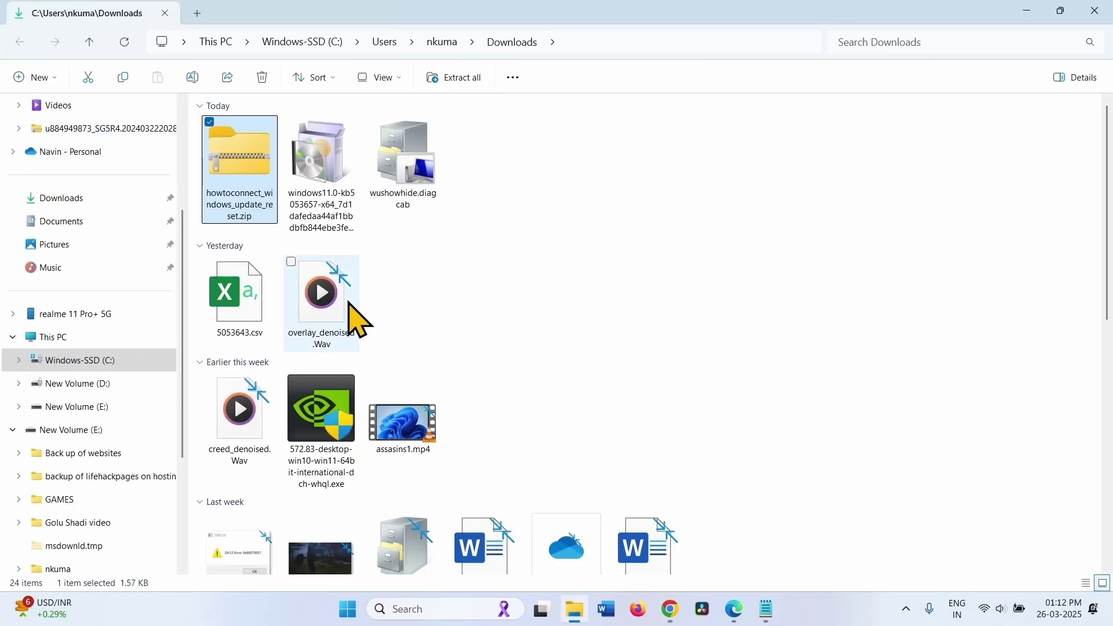
{"action": "left_click", "coordinate": [478, 77]}
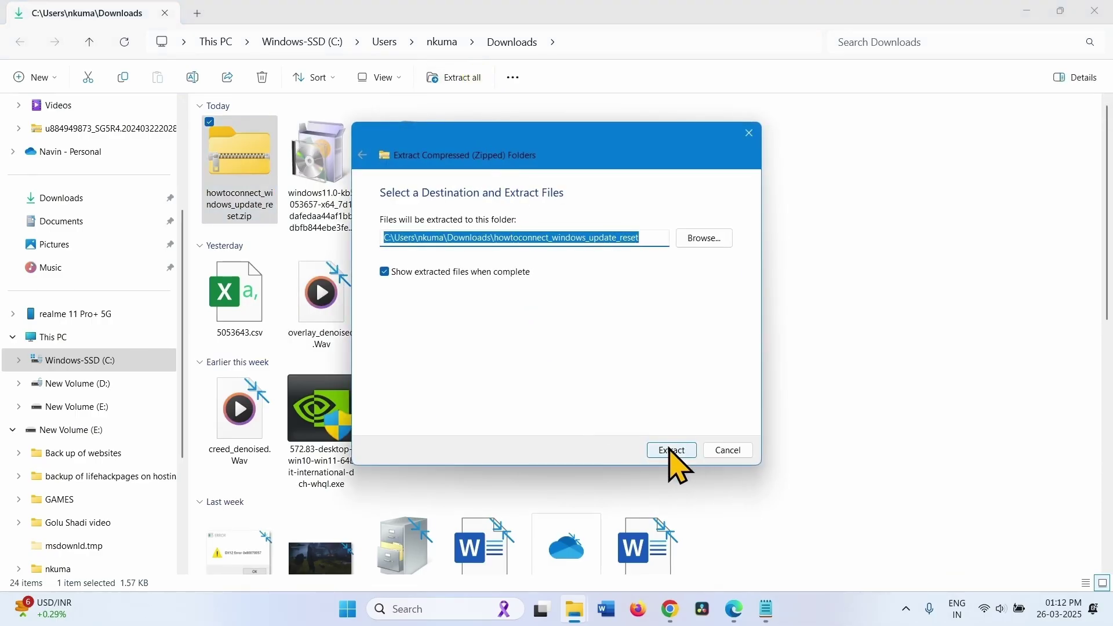
{"action": "left_click", "coordinate": [671, 450]}
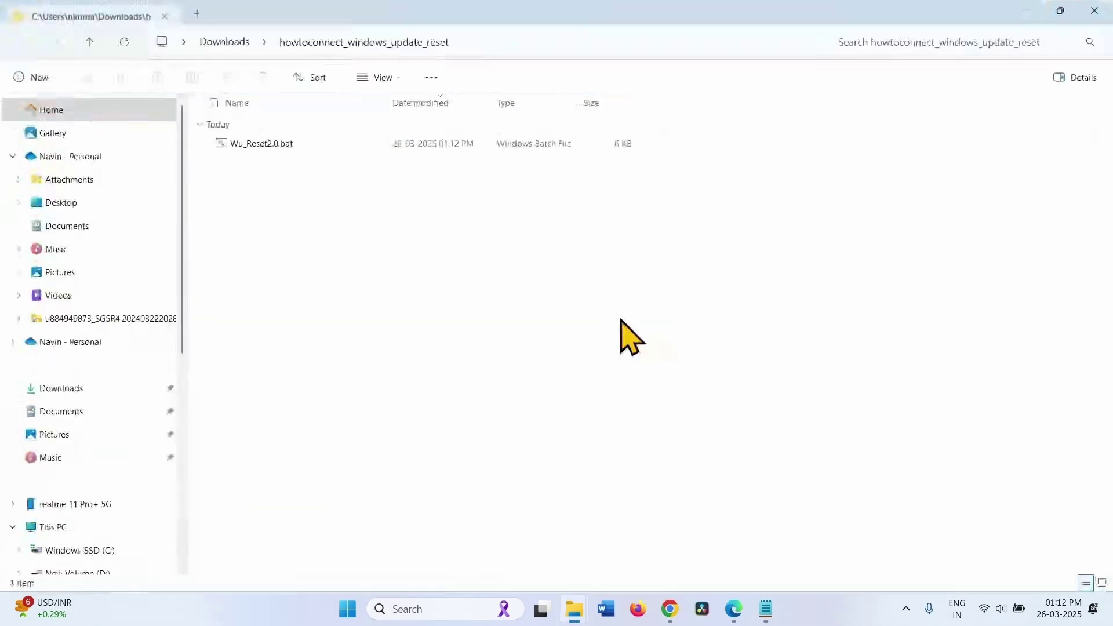
Step: Run Wu_Reset2.0.bat as administrator until the script finishes, and minimize the browser and Notepad windows
{"action": "left_click", "coordinate": [266, 145]}
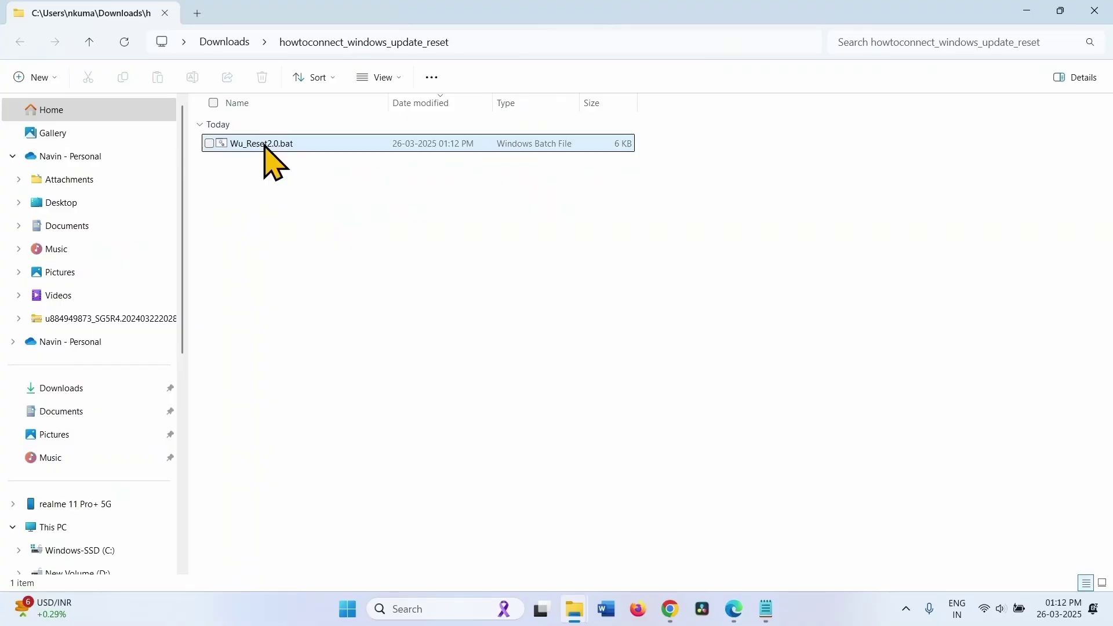
{"action": "right_click", "coordinate": [266, 146]}
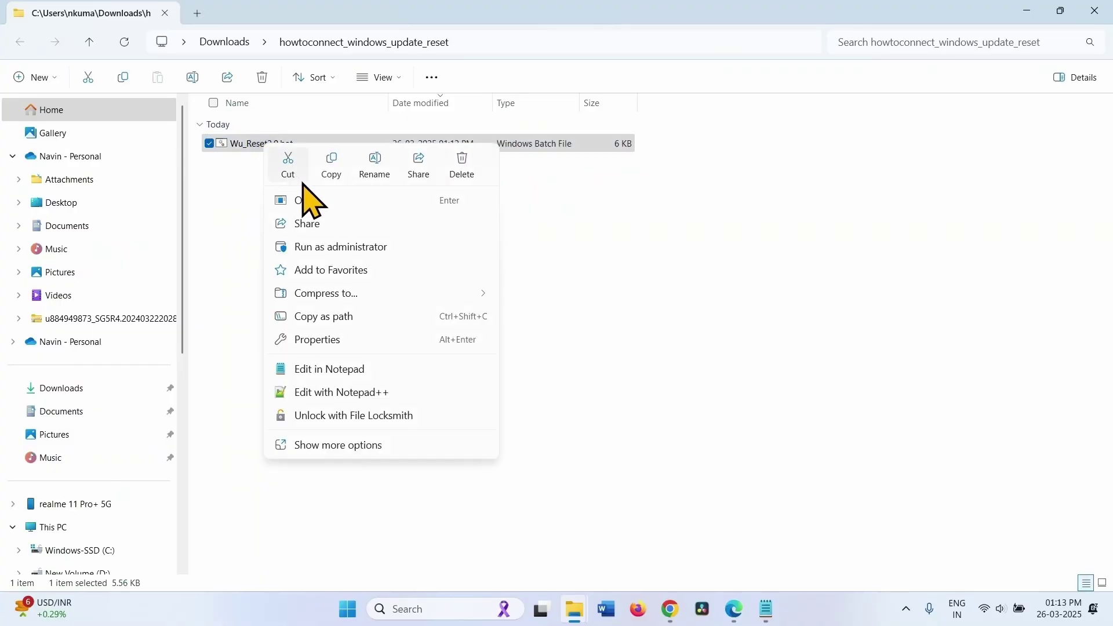
{"action": "left_click", "coordinate": [333, 249]}
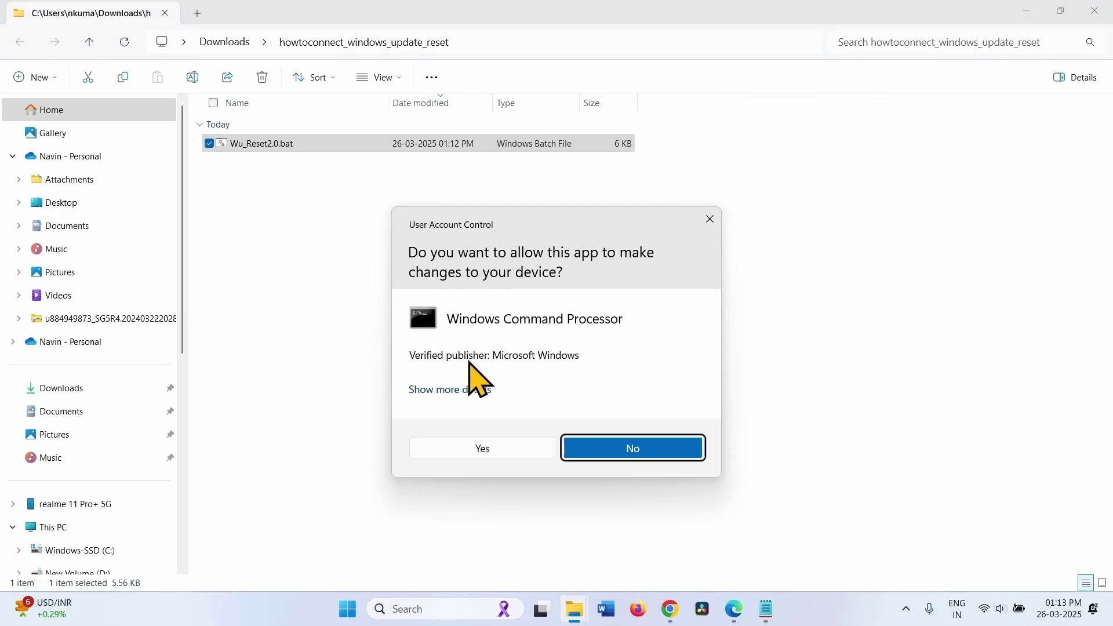
{"action": "left_click", "coordinate": [483, 449]}
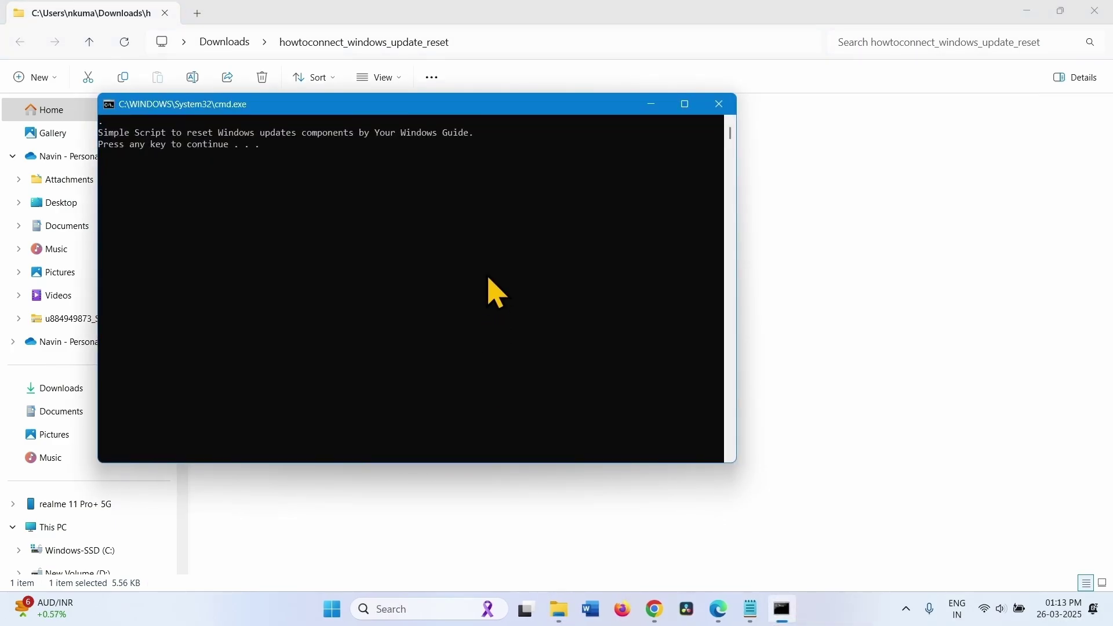
{"action": "key", "text": "Return"}
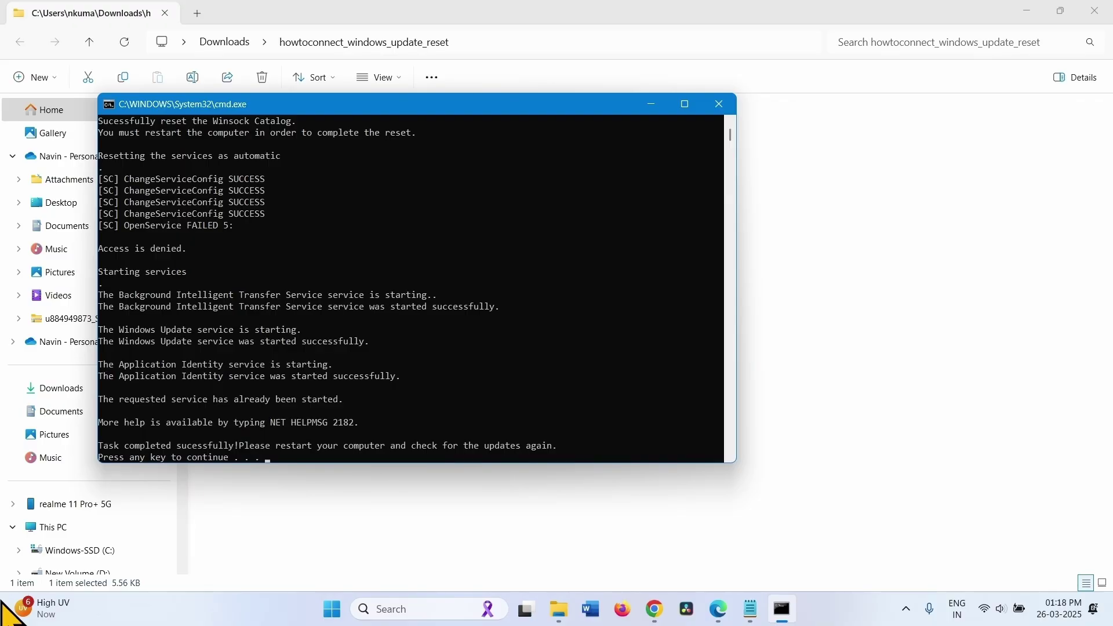
{"action": "key", "text": "Return"}
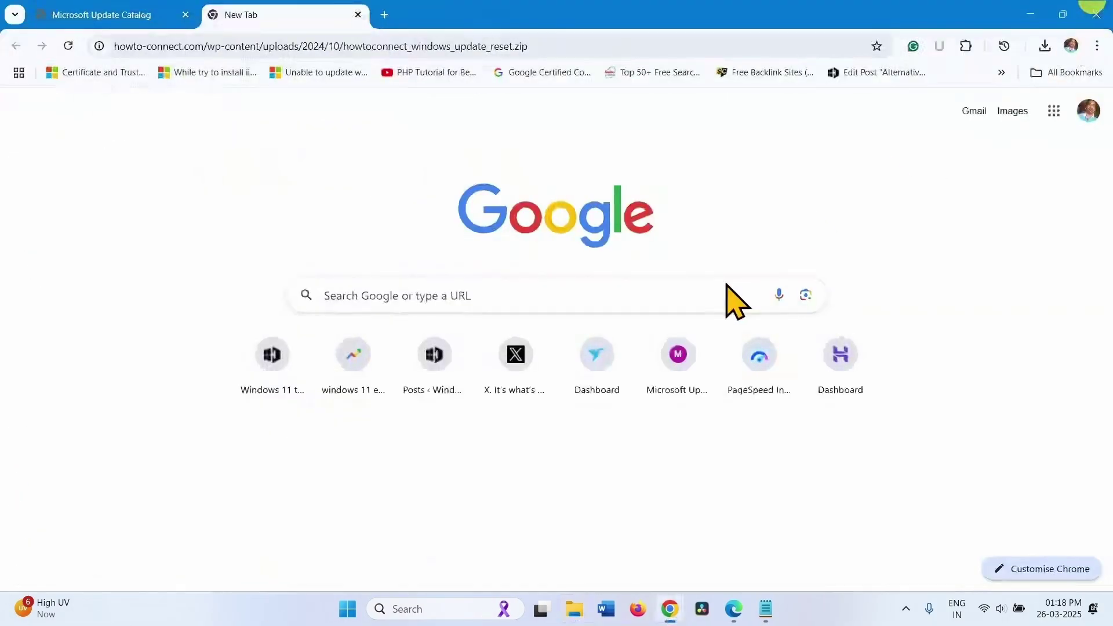
{"action": "left_click", "coordinate": [1030, 14]}
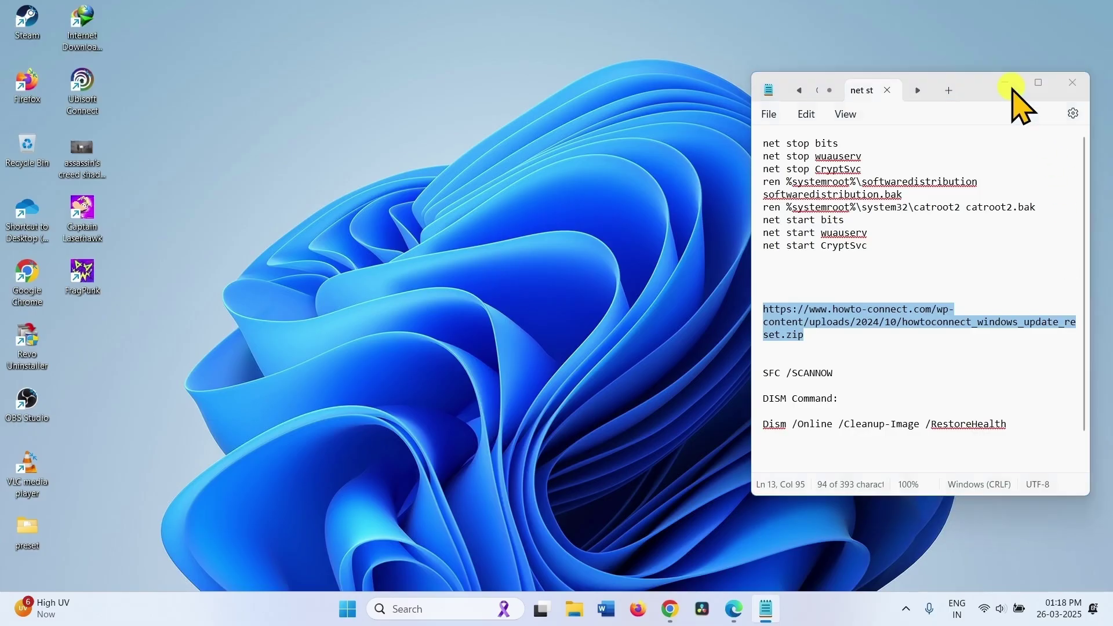
{"action": "left_click", "coordinate": [1007, 82]}
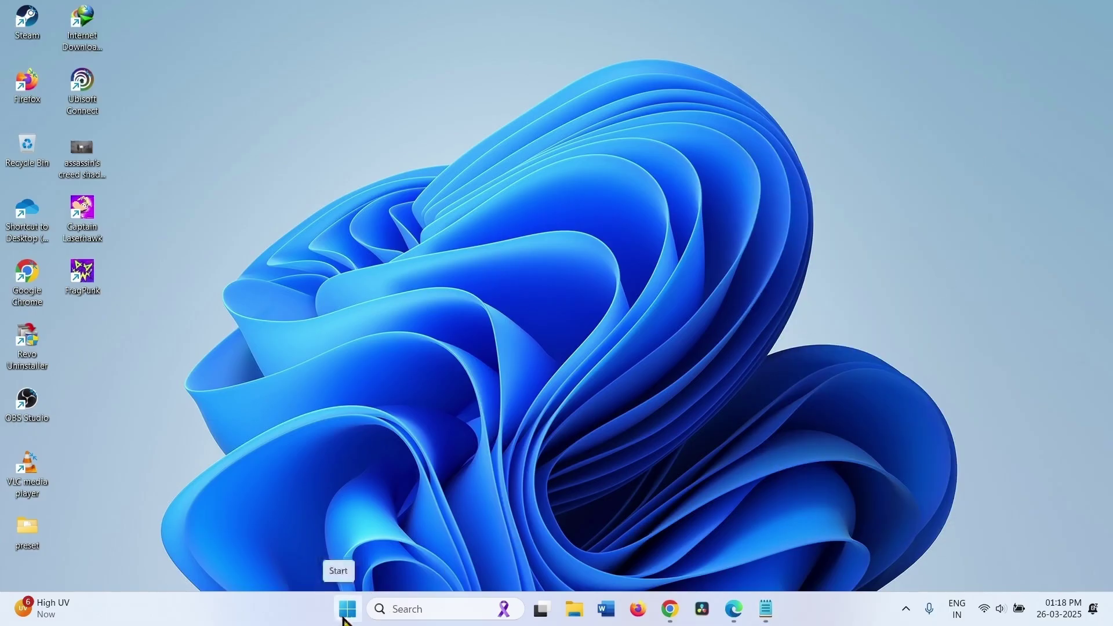
{"action": "left_click", "coordinate": [347, 610]}
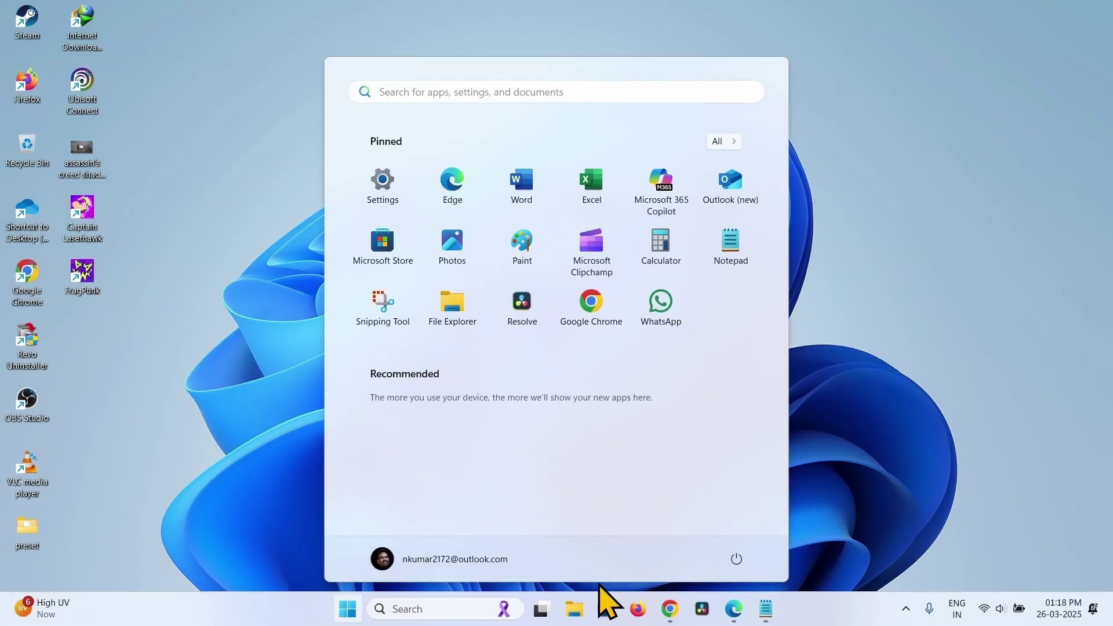
{"action": "left_click", "coordinate": [735, 559]}
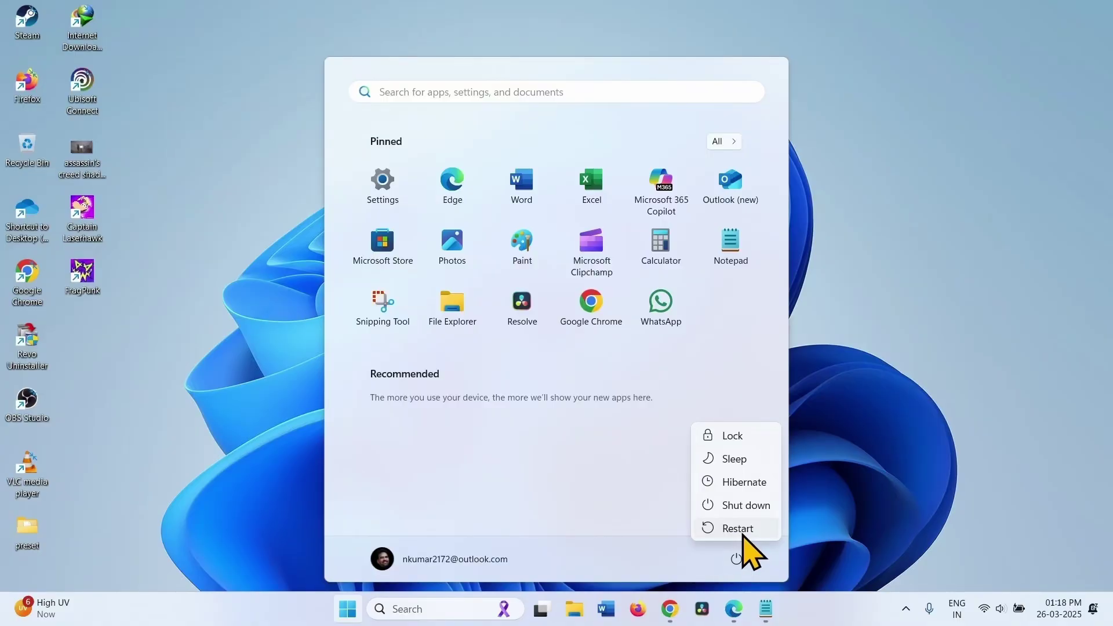
{"action": "left_click", "coordinate": [914, 534]}
{"action": "left_click", "coordinate": [351, 613]}
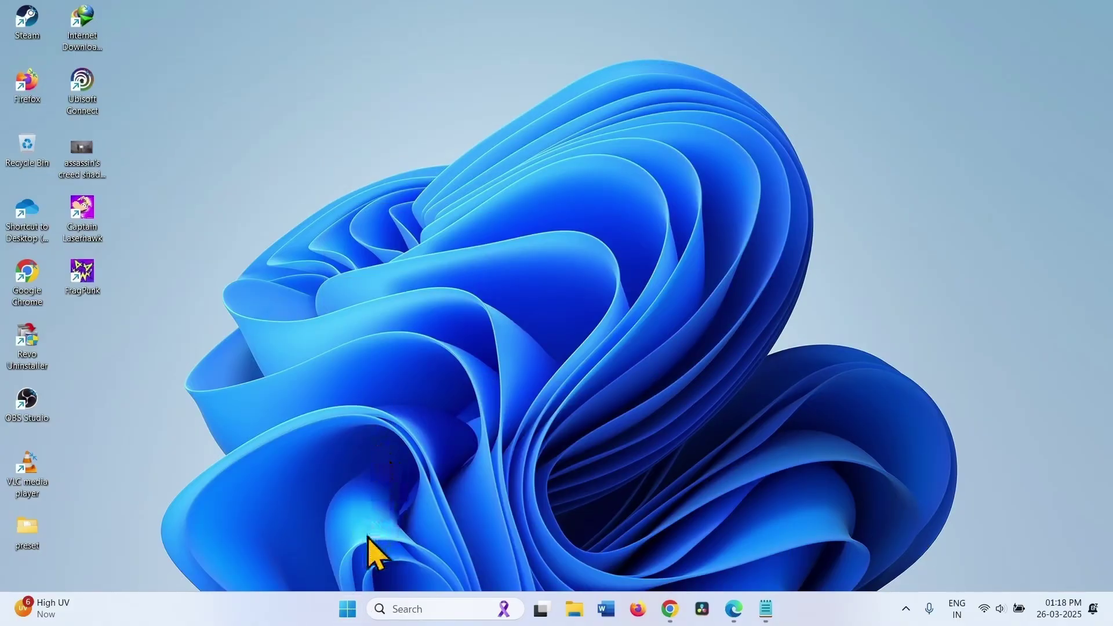
Step: Check for updates again on the Windows Update page of Settings and close Settings
{"action": "left_click", "coordinate": [350, 608]}
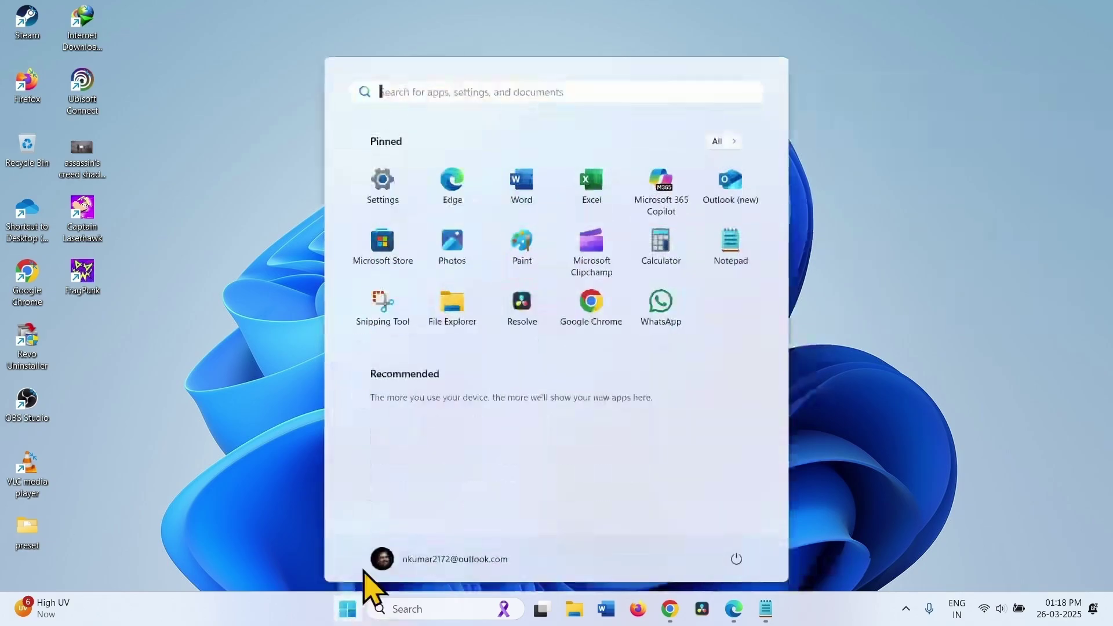
{"action": "left_click", "coordinate": [374, 197]}
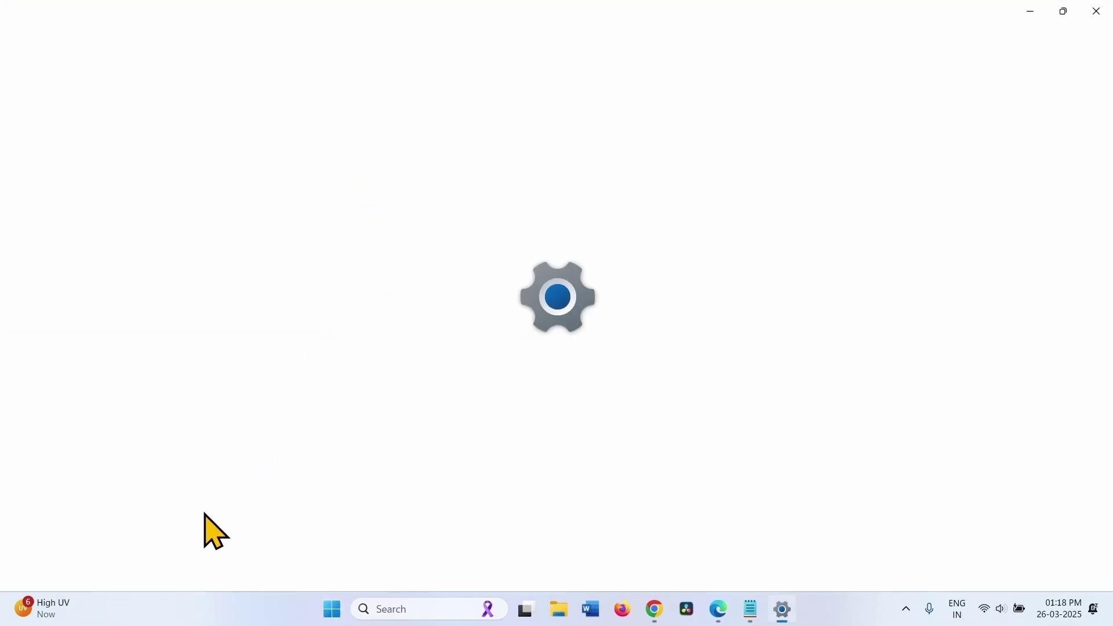
{"action": "left_click", "coordinate": [75, 474]}
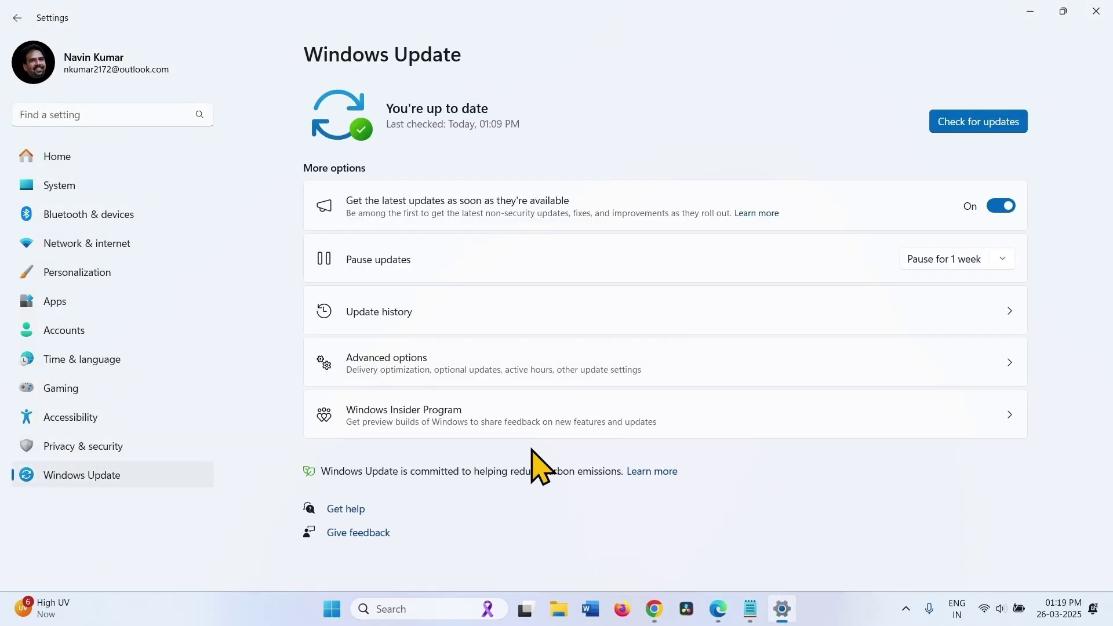
{"action": "left_click", "coordinate": [964, 124]}
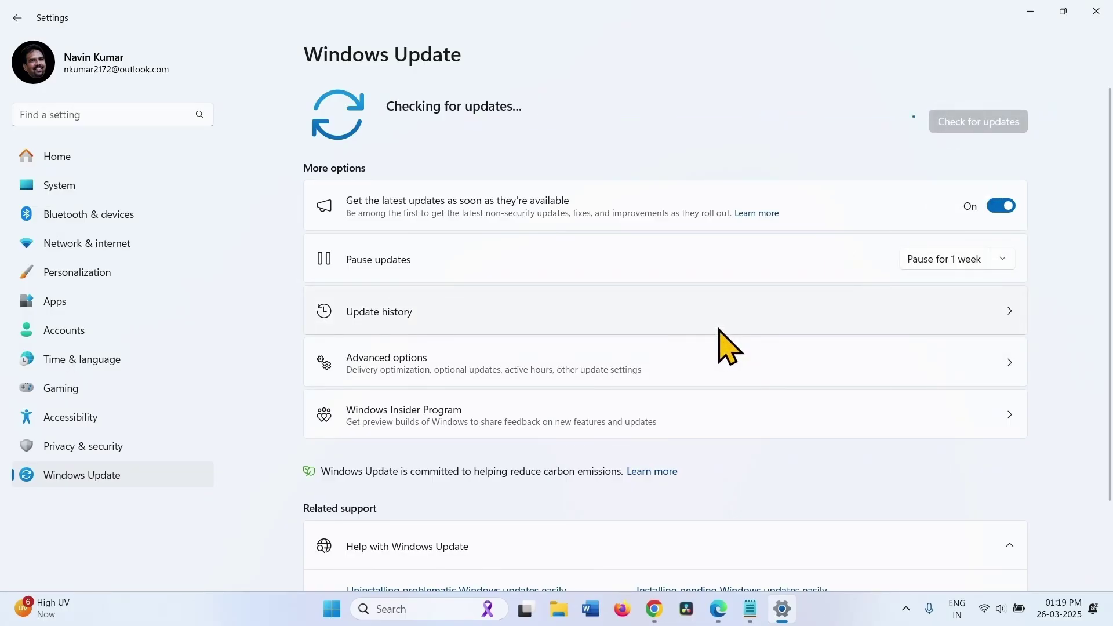
{"action": "key", "text": "alt+F4"}
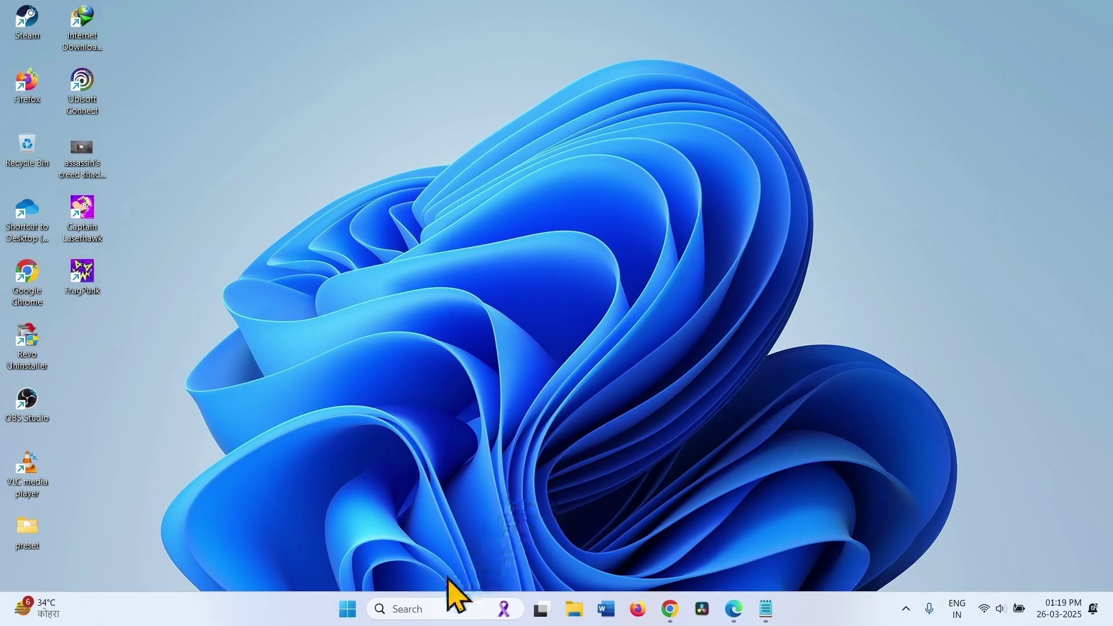
Step: Search Windows for cmd and open Command Prompt as administrator, approving the User Account Control request
{"action": "left_click", "coordinate": [421, 607]}
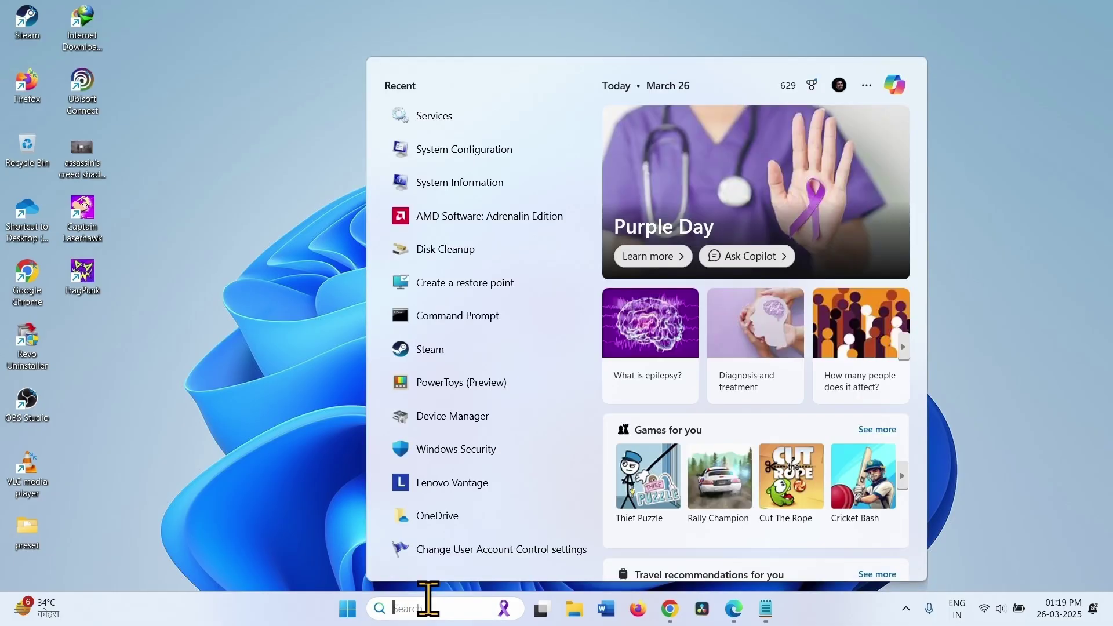
{"action": "type", "text": "cmd"}
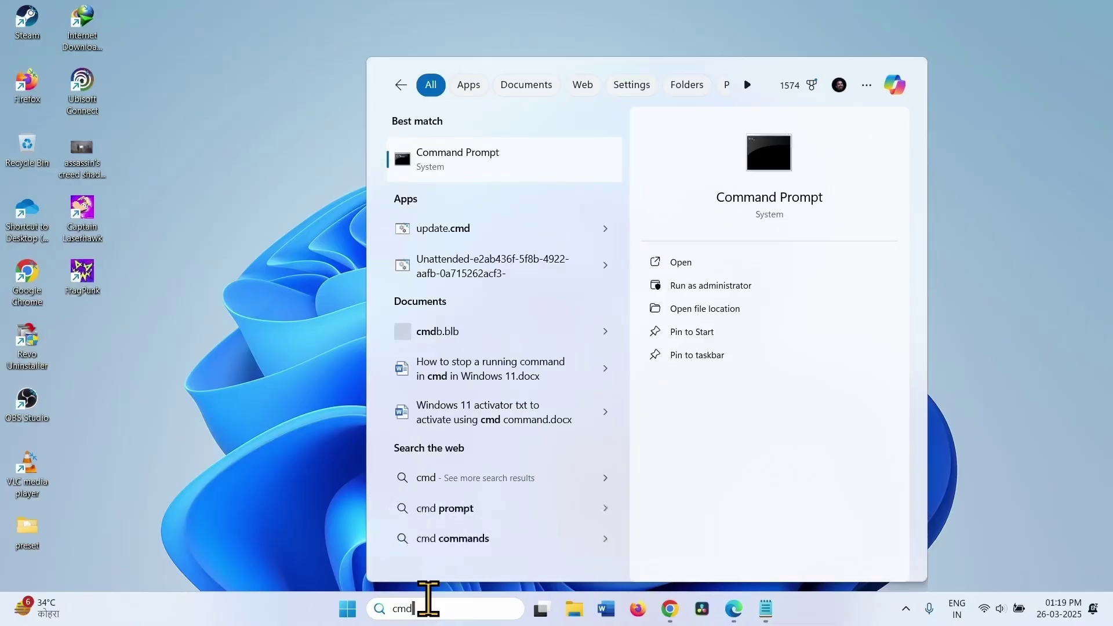
{"action": "left_click", "coordinate": [672, 288]}
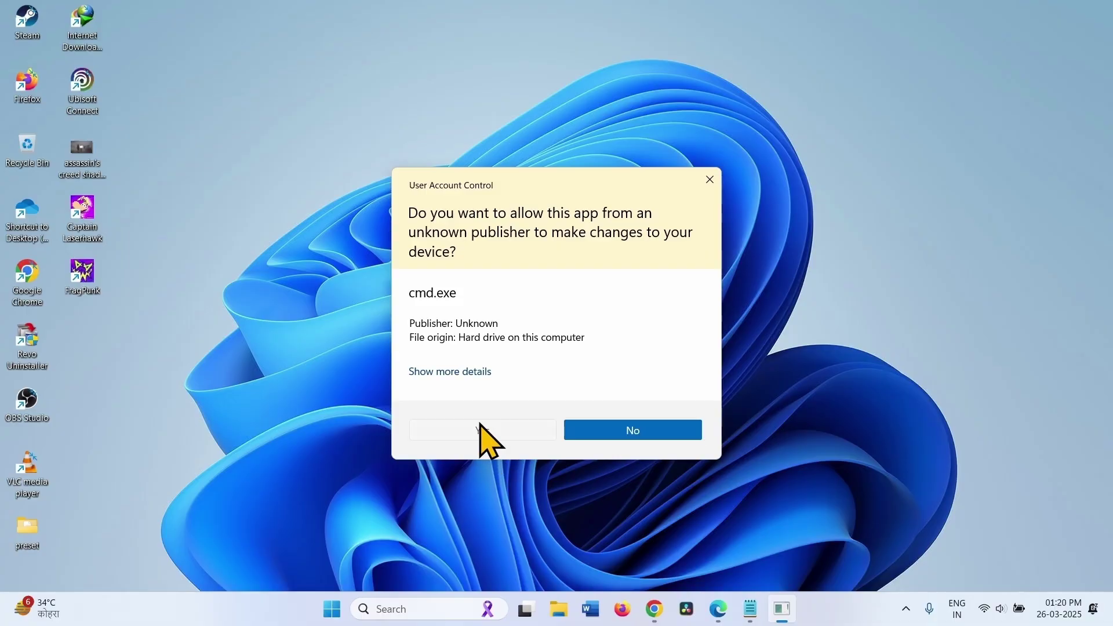
{"action": "left_click", "coordinate": [481, 429]}
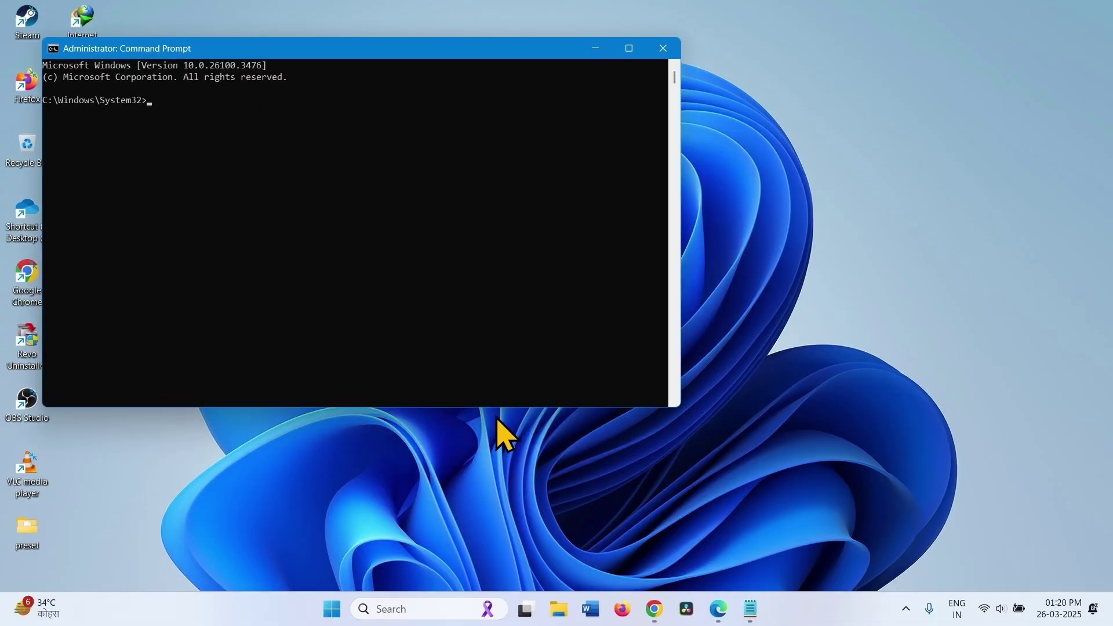
Step: Copy the net stop bits command from the Notepad notes and run it in the administrator Command Prompt
{"action": "left_click", "coordinate": [751, 609]}
{"action": "right_click", "coordinate": [839, 234]}
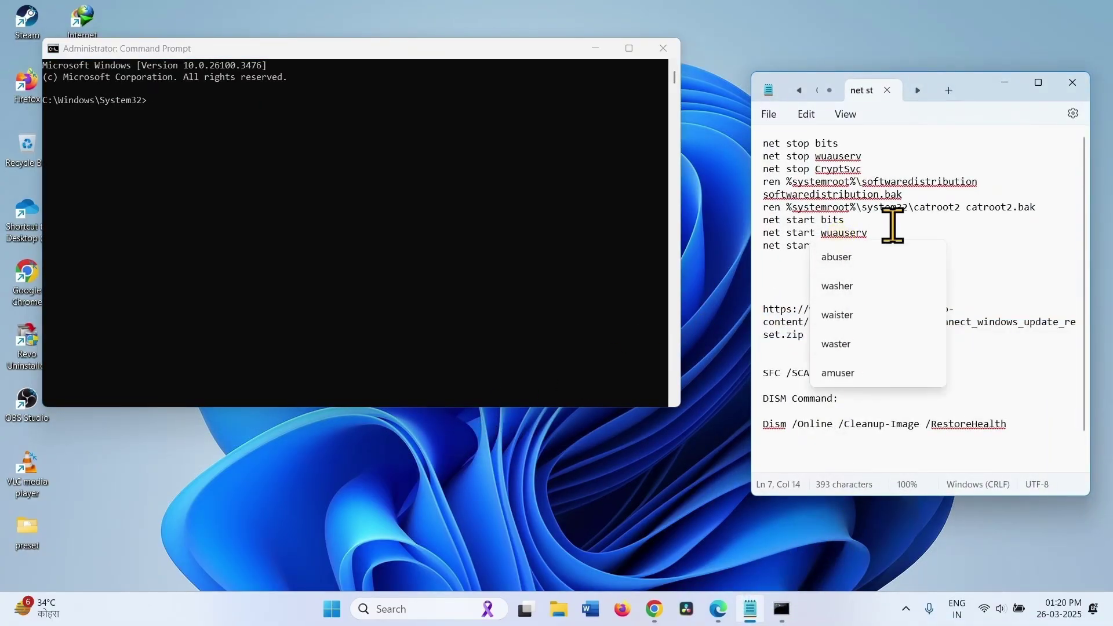
{"action": "key", "text": "Escape"}
{"action": "left_click_drag", "start_coordinate": [762, 143], "coordinate": [868, 246]}
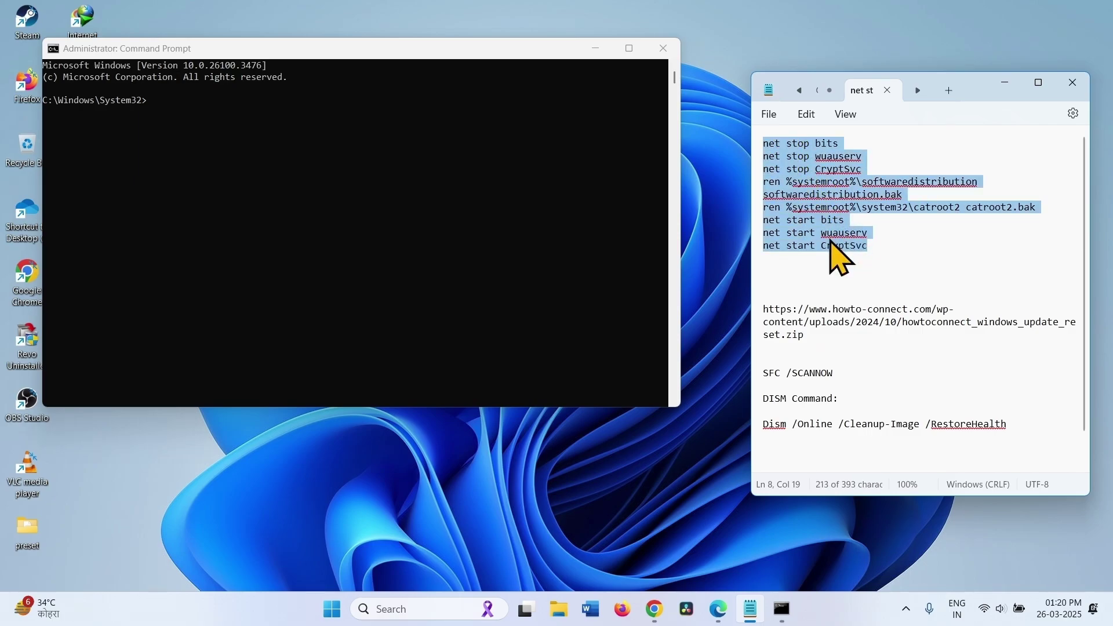
{"action": "left_click", "coordinate": [869, 244]}
{"action": "left_click_drag", "start_coordinate": [845, 143], "coordinate": [746, 143]}
{"action": "right_click", "coordinate": [767, 142]}
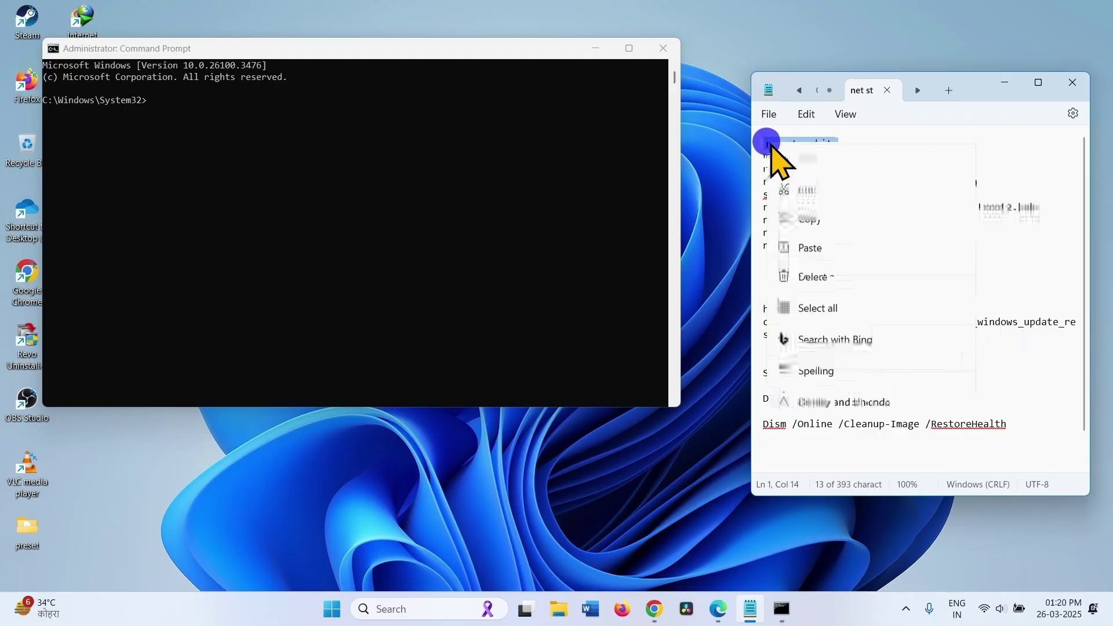
{"action": "left_click", "coordinate": [805, 219]}
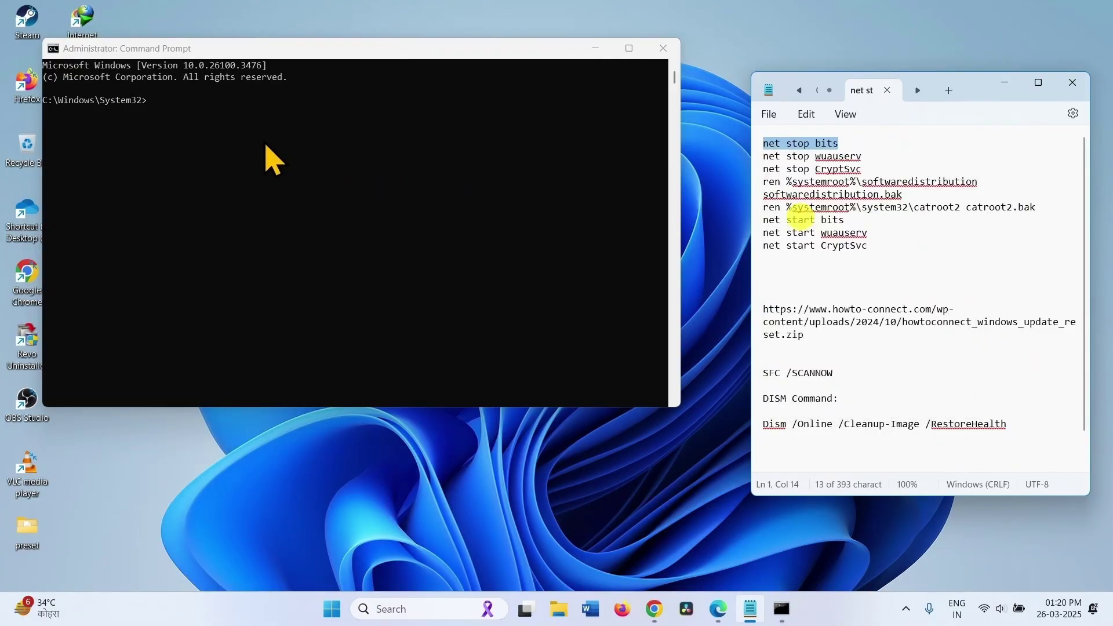
{"action": "left_click", "coordinate": [161, 105]}
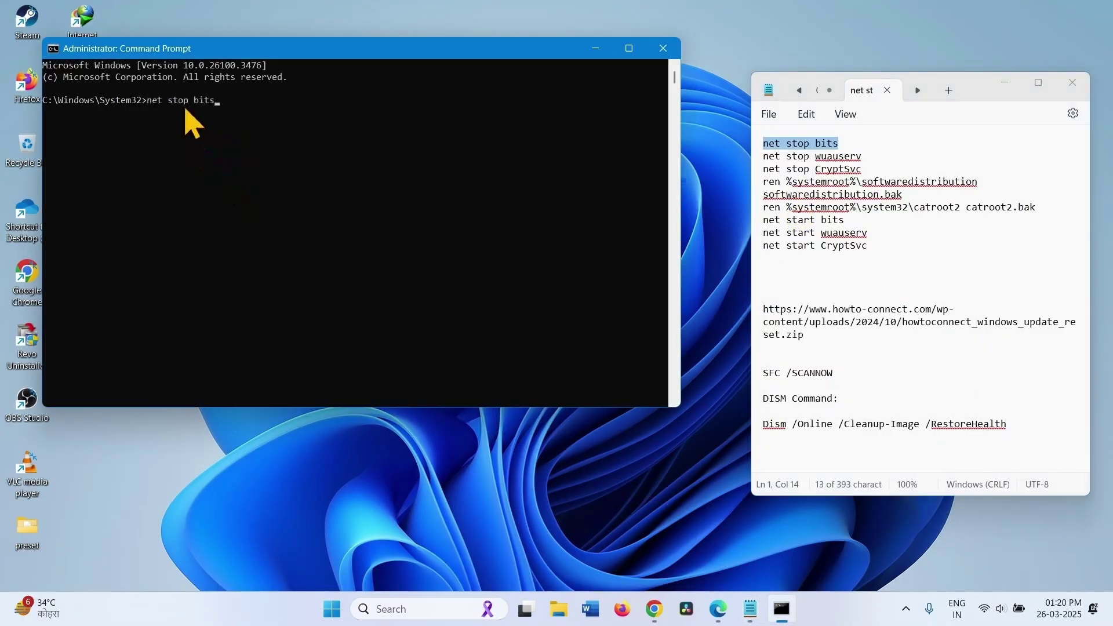
{"action": "key", "text": "Return"}
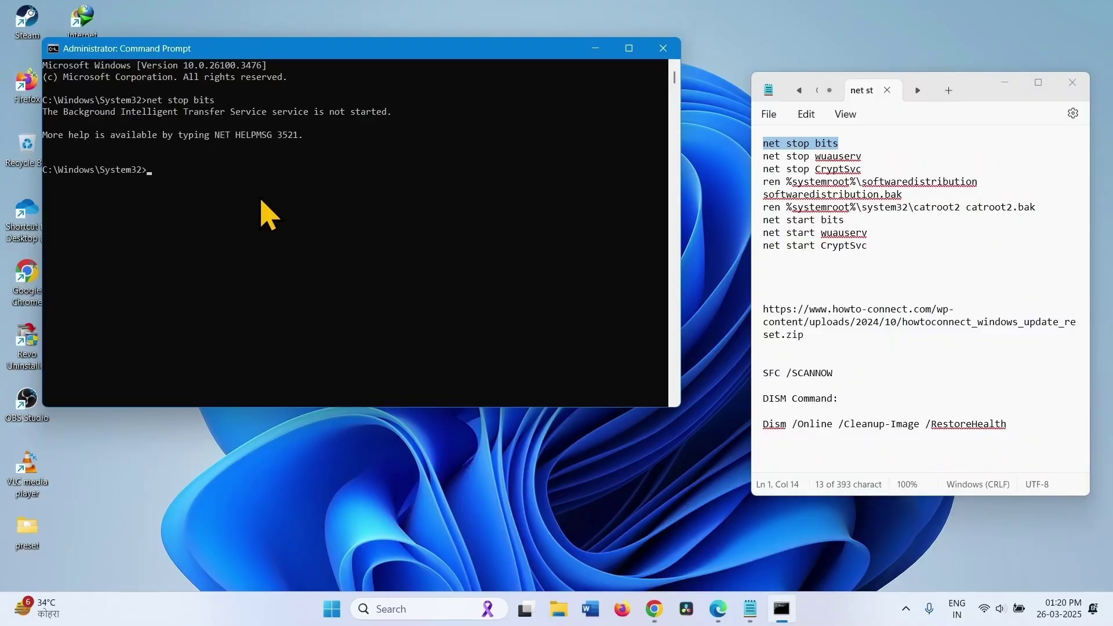
Step: Copy net stop wuauserv from the Notepad notes and run it in Command Prompt
{"action": "left_click_drag", "start_coordinate": [875, 156], "coordinate": [744, 156]}
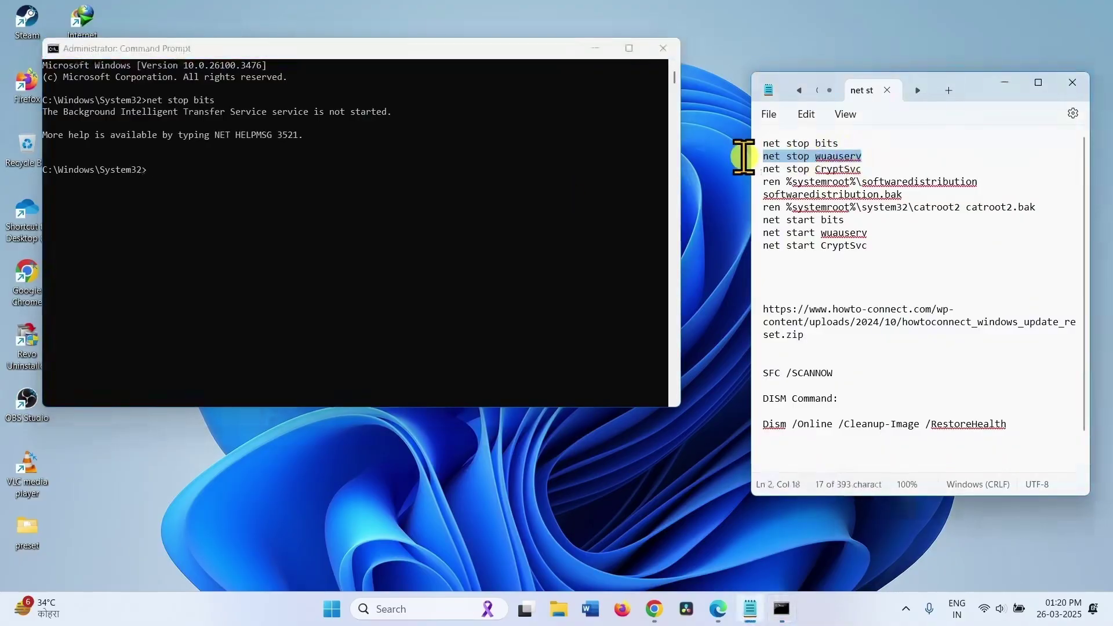
{"action": "right_click", "coordinate": [799, 159]}
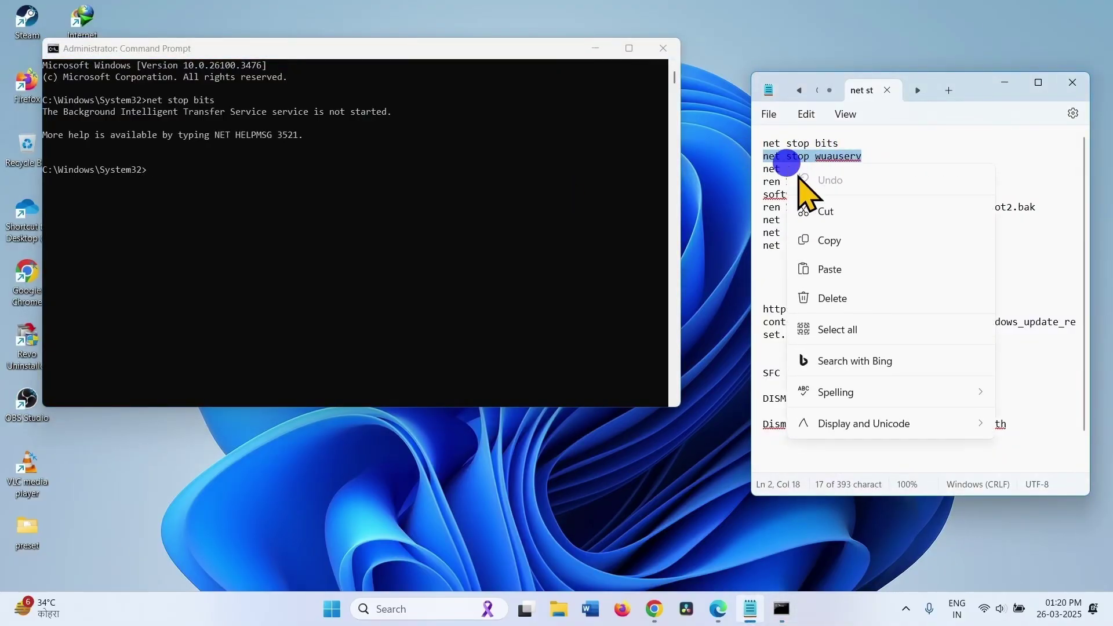
{"action": "left_click", "coordinate": [817, 238]}
{"action": "left_click", "coordinate": [199, 162]}
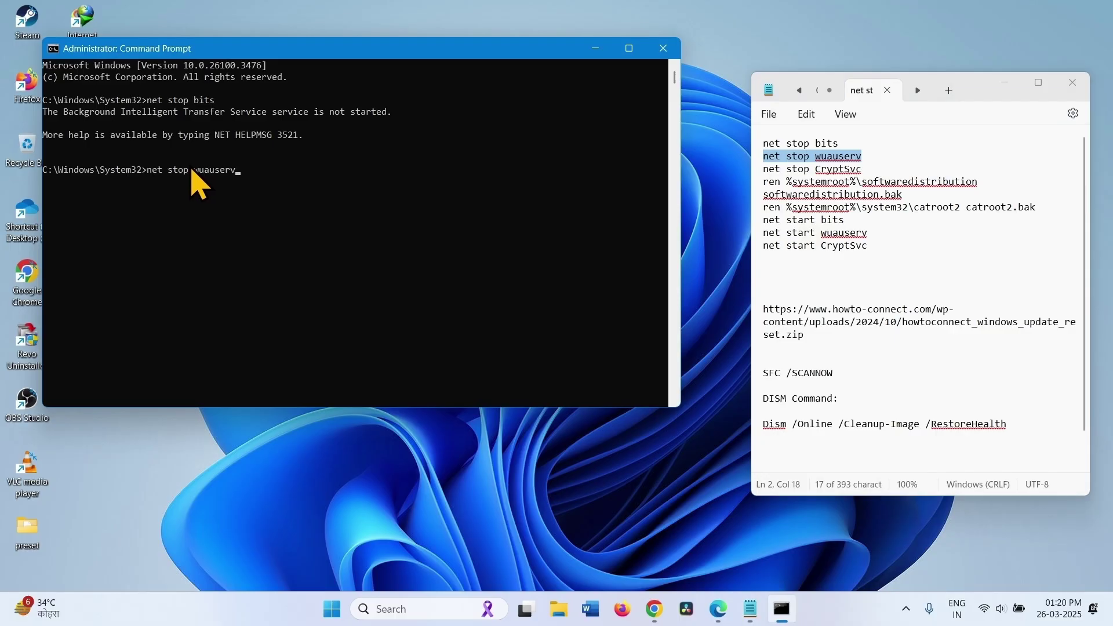
{"action": "key", "text": "Return"}
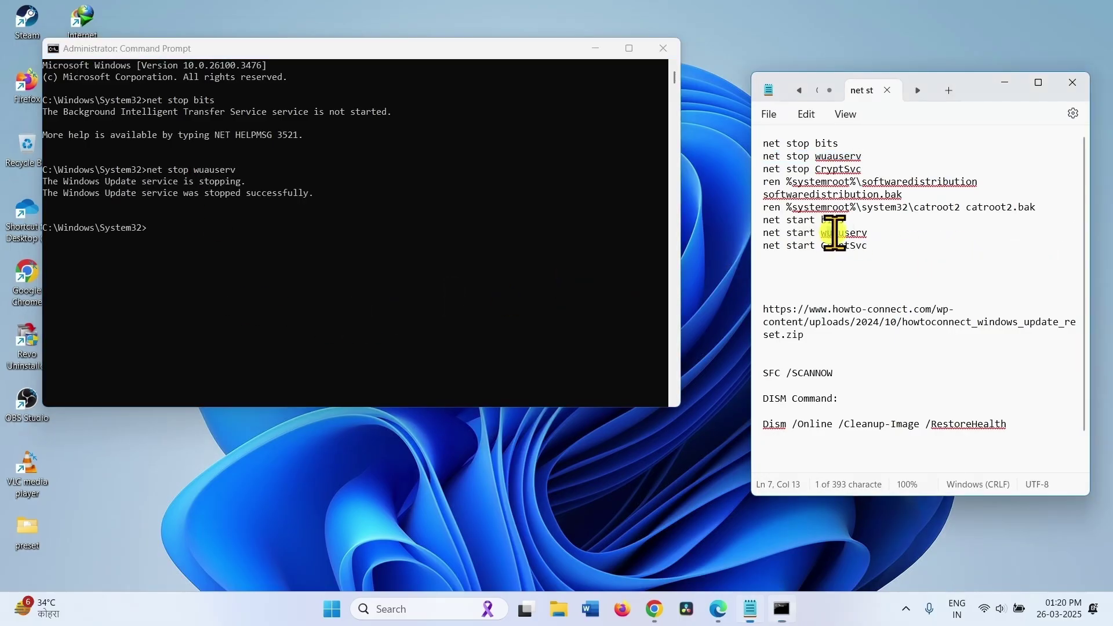
Step: Copy SFC /SCANNOW from the Notepad notes and run the system file scan in Command Prompt
{"action": "left_click", "coordinate": [881, 245]}
{"action": "left_click_drag", "start_coordinate": [874, 243], "coordinate": [739, 137]}
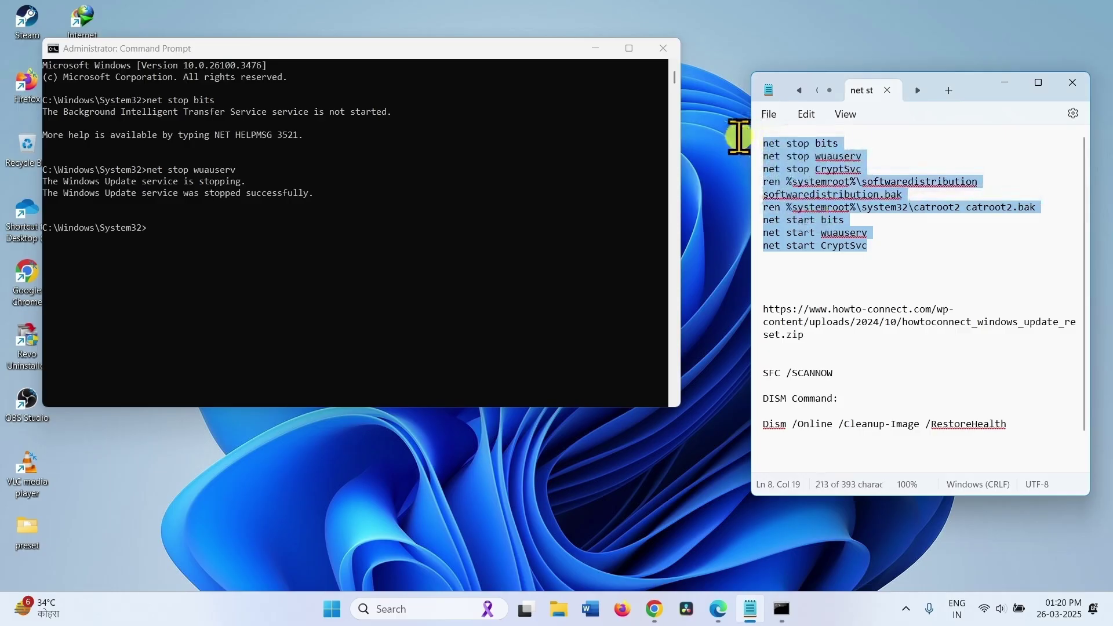
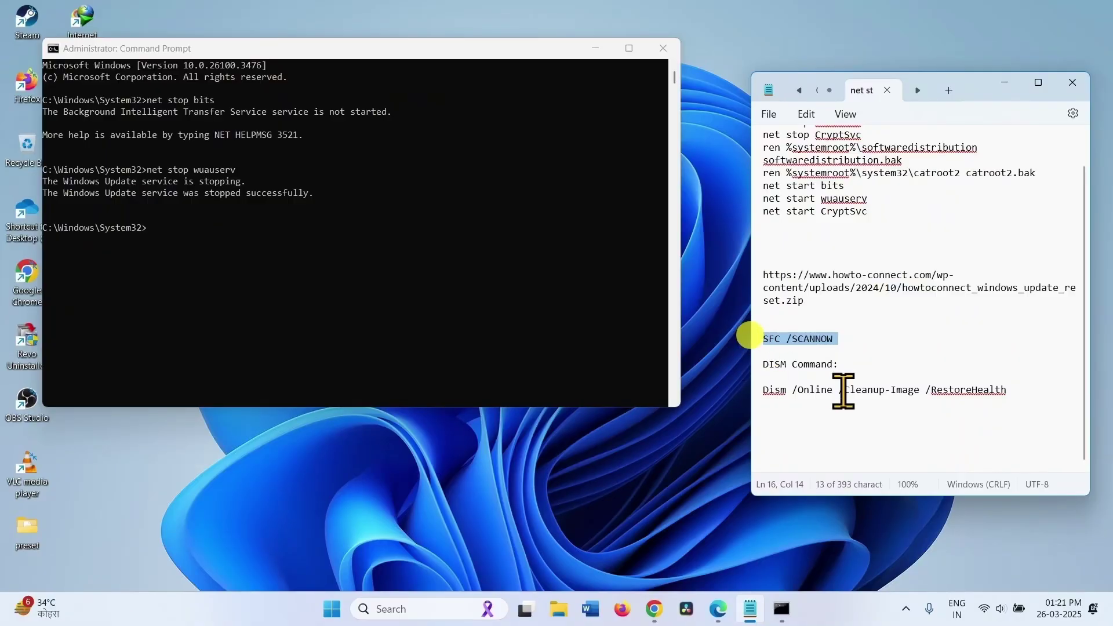
{"action": "left_click_drag", "start_coordinate": [1012, 391], "coordinate": [754, 390]}
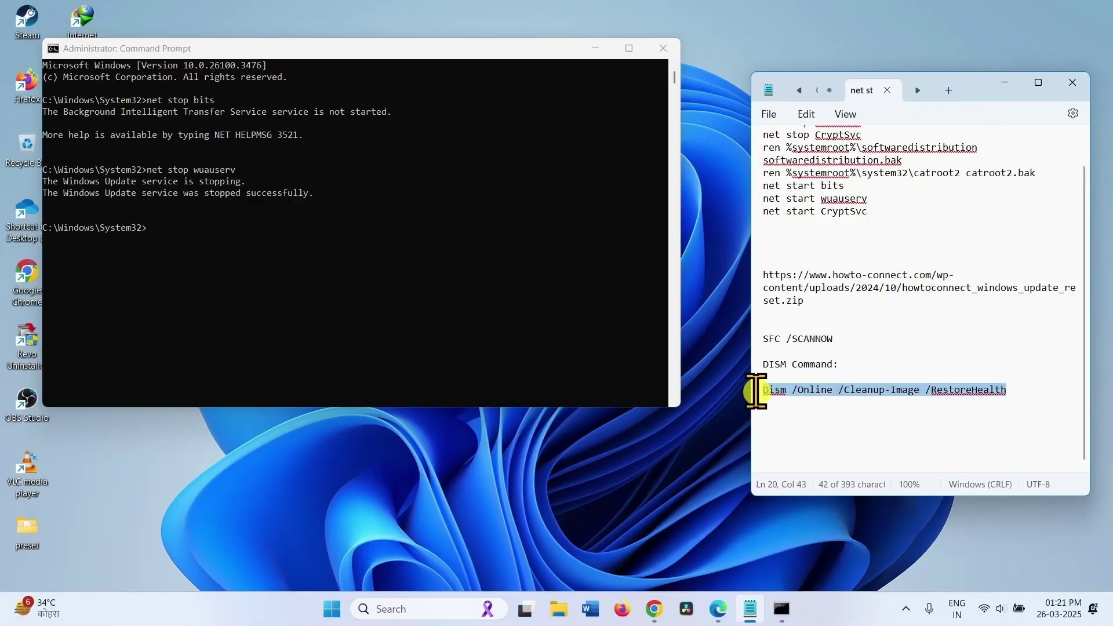
{"action": "left_click", "coordinate": [838, 341]}
{"action": "triple_click", "coordinate": [835, 341]}
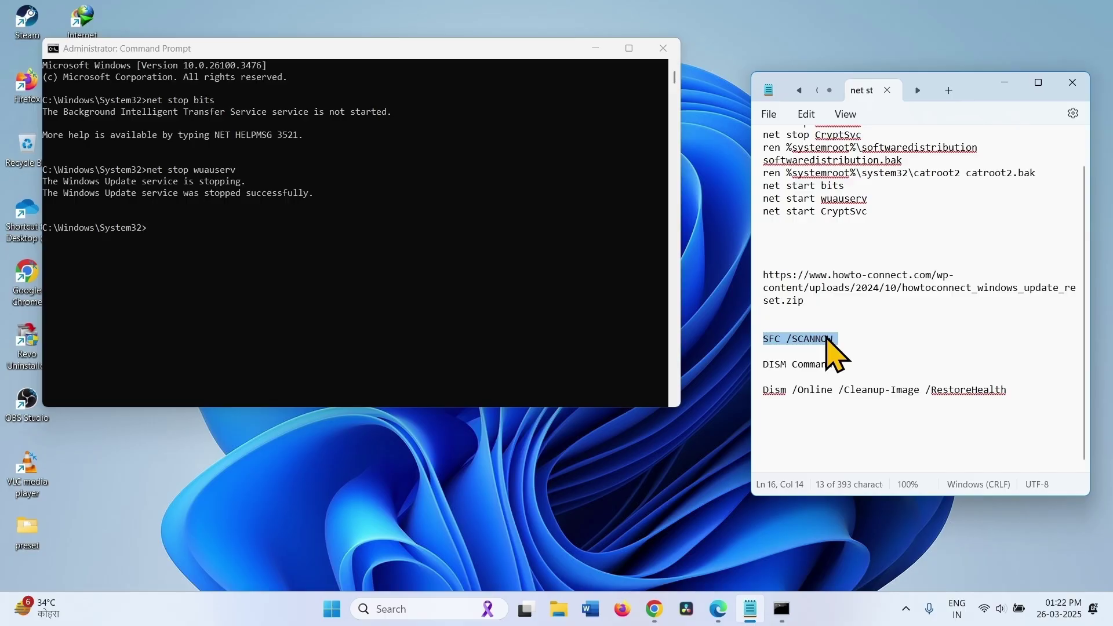
{"action": "right_click", "coordinate": [829, 341]}
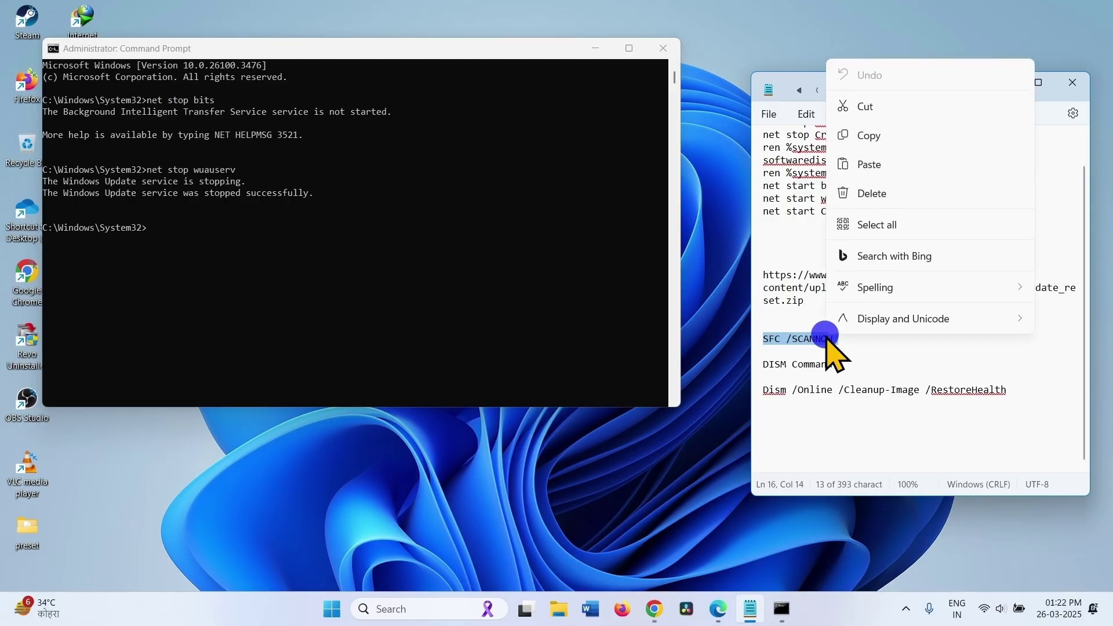
{"action": "left_click", "coordinate": [869, 135]}
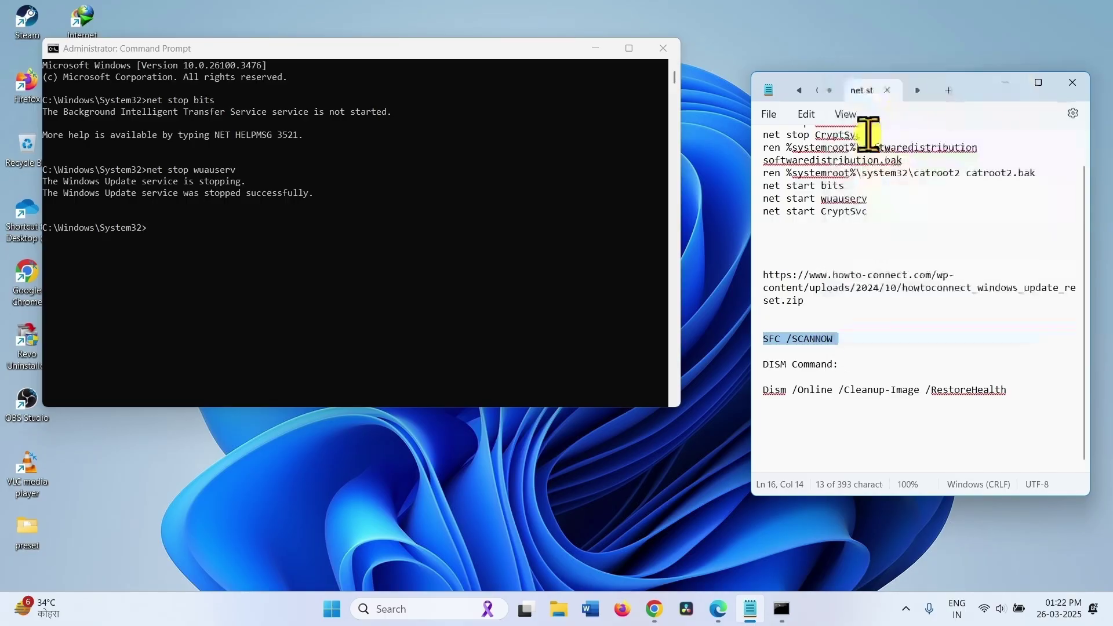
{"action": "left_click", "coordinate": [163, 250]}
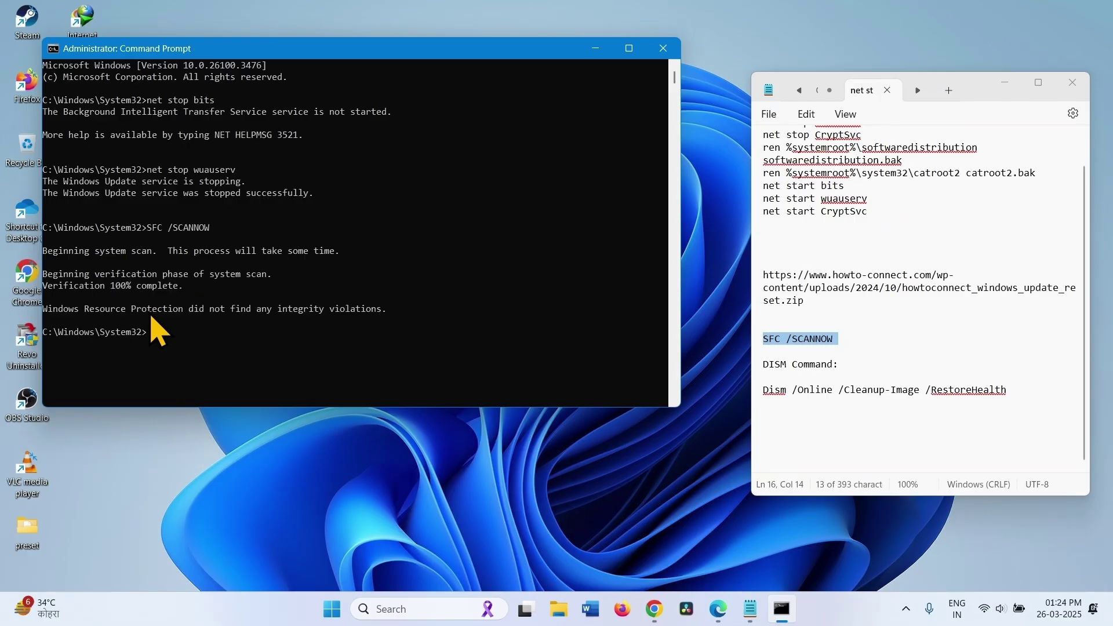
Step: Copy Dism /Online /Cleanup-Image /RestoreHealth from the notes, run it in Command Prompt until it finishes, and close Command Prompt and Notepad
{"action": "left_click_drag", "start_coordinate": [1009, 391], "coordinate": [745, 394]}
{"action": "left_click", "coordinate": [964, 406]}
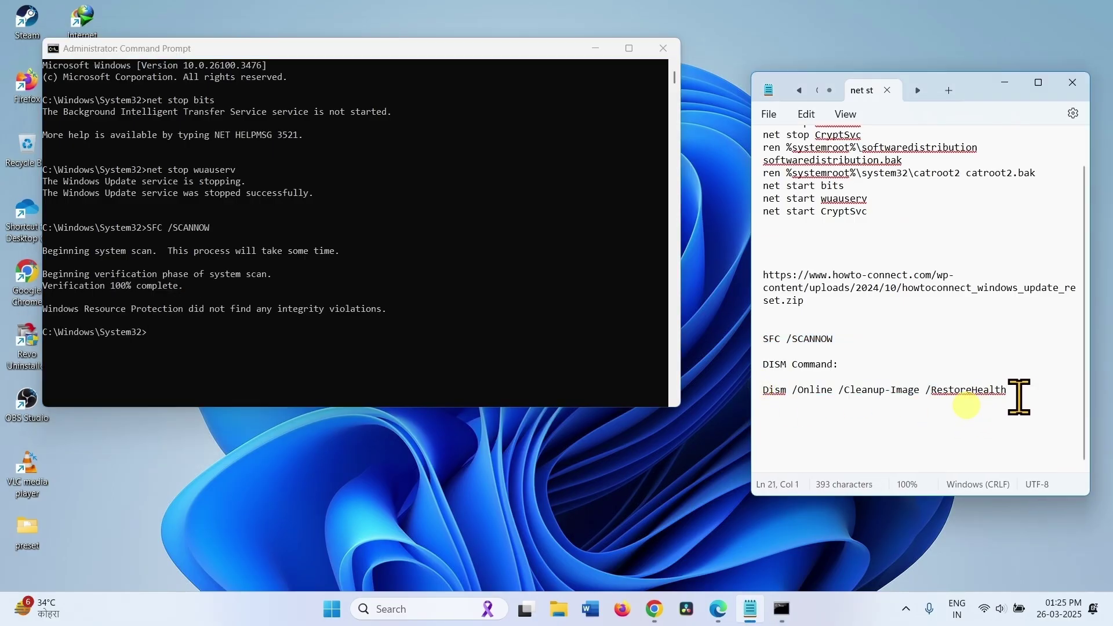
{"action": "left_click_drag", "start_coordinate": [1015, 393], "coordinate": [752, 379]}
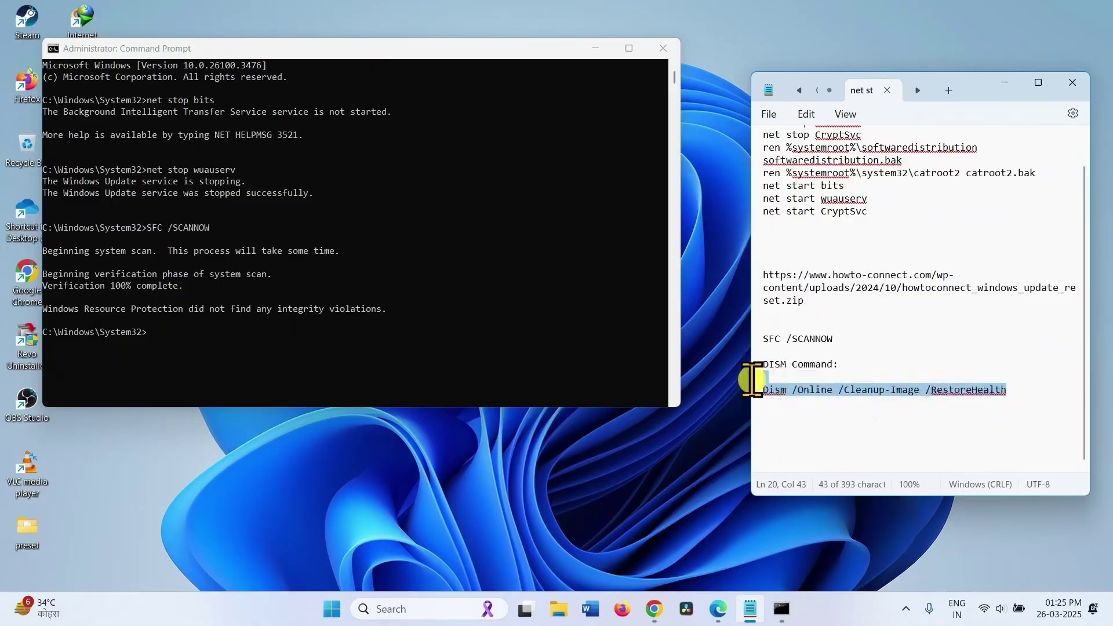
{"action": "right_click", "coordinate": [795, 391]}
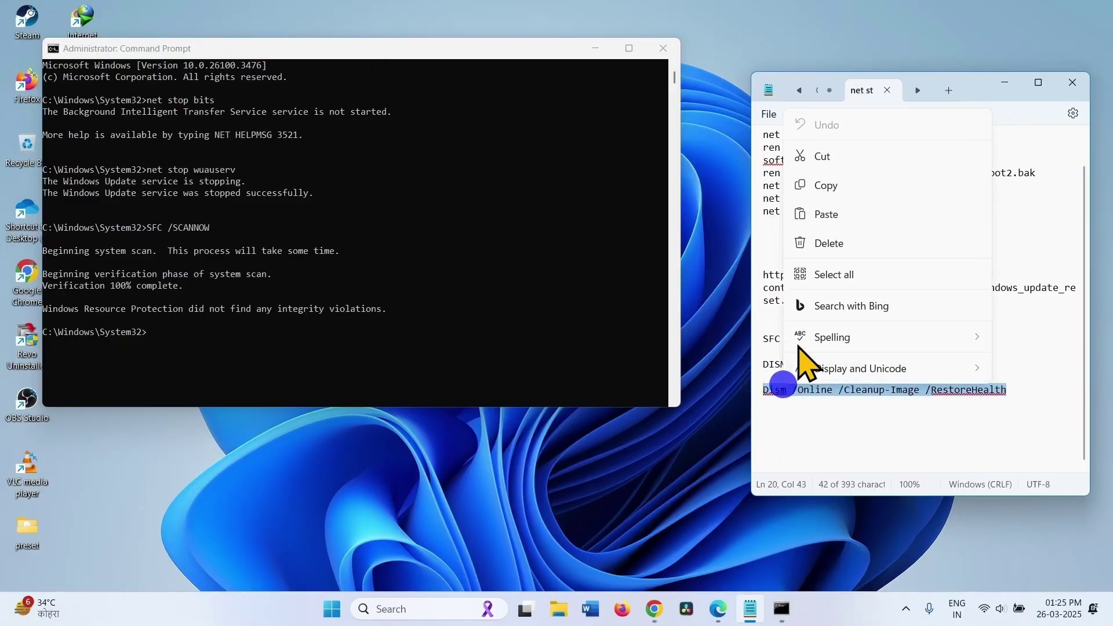
{"action": "left_click", "coordinate": [837, 185]}
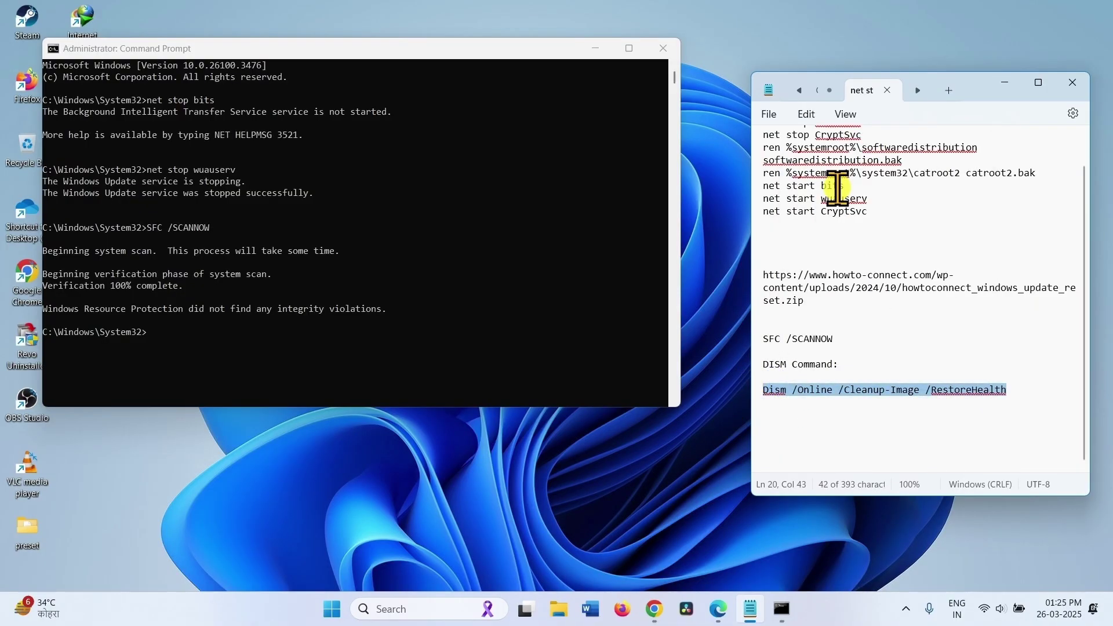
{"action": "left_click", "coordinate": [198, 329]}
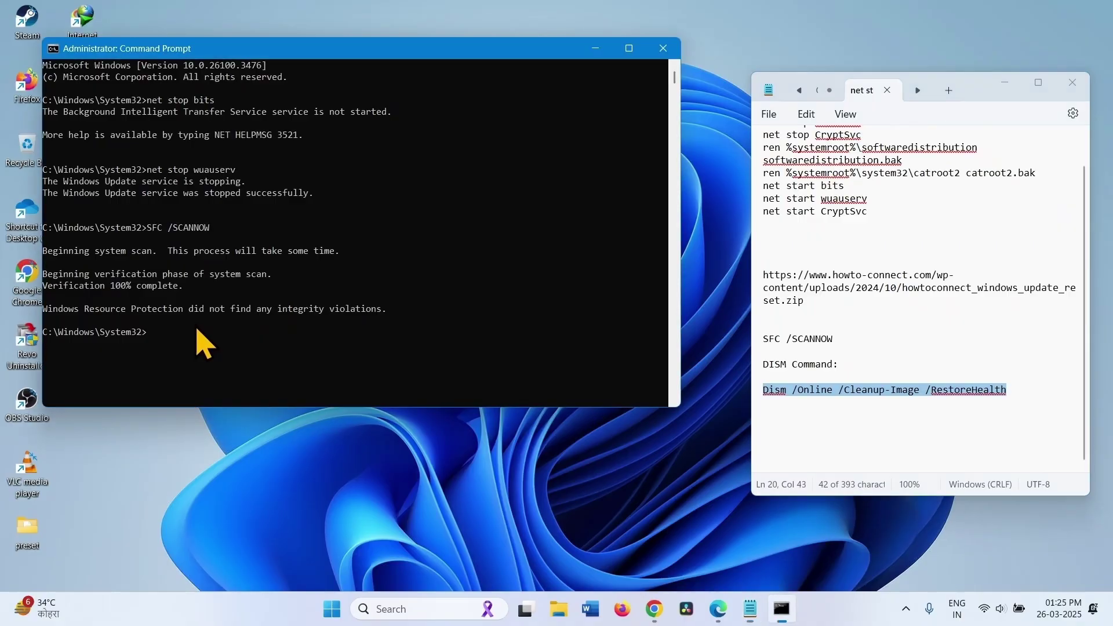
{"action": "right_click", "coordinate": [198, 329]}
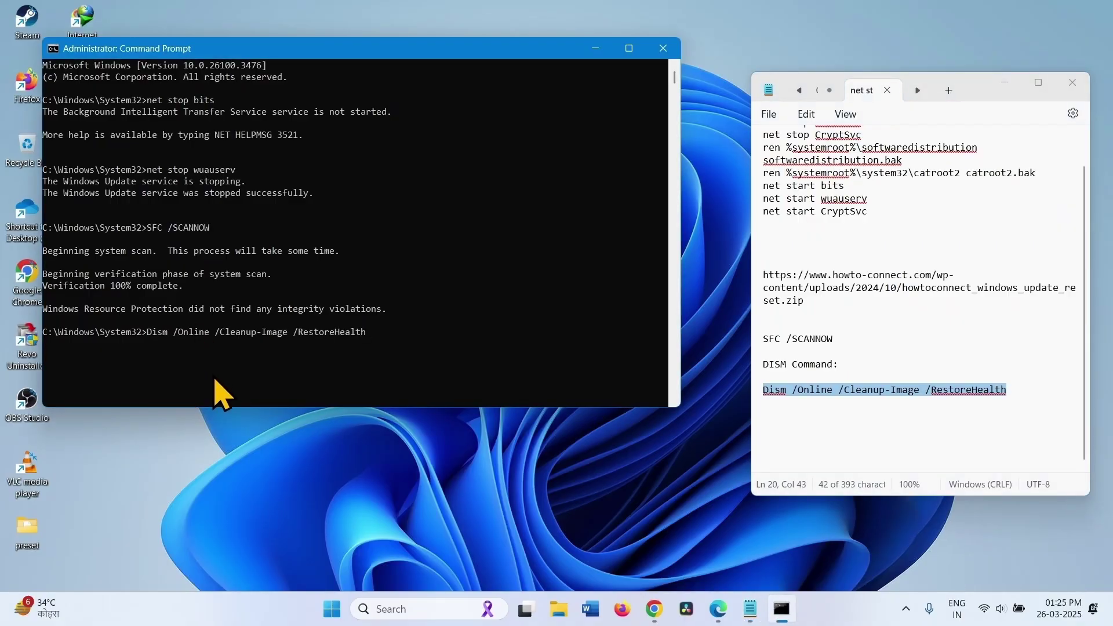
{"action": "key", "text": "Return"}
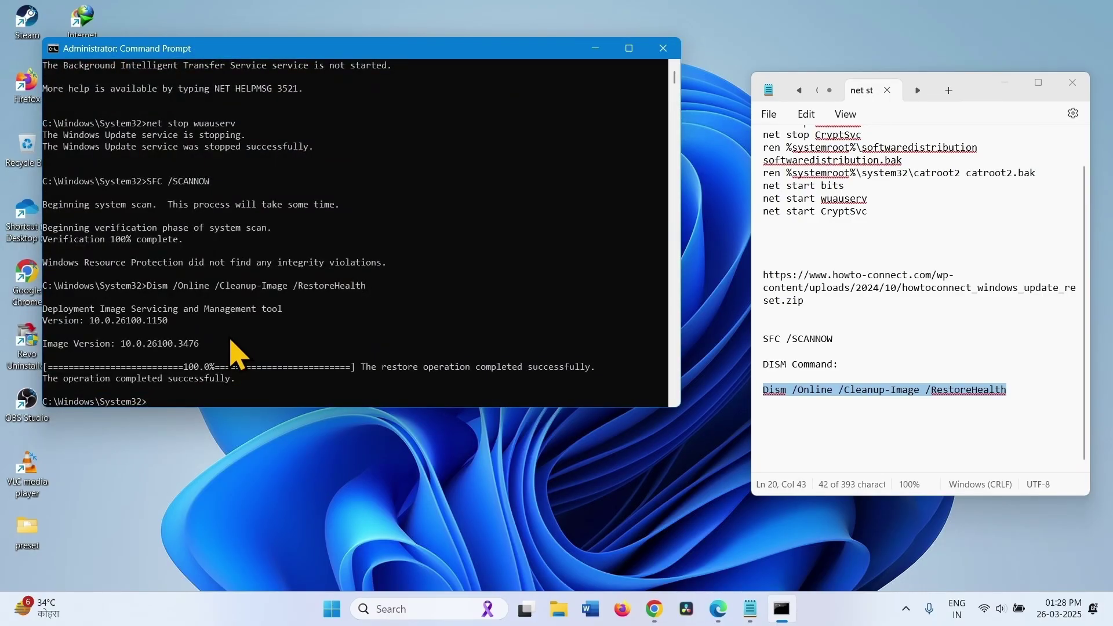
{"action": "left_click", "coordinate": [663, 48]}
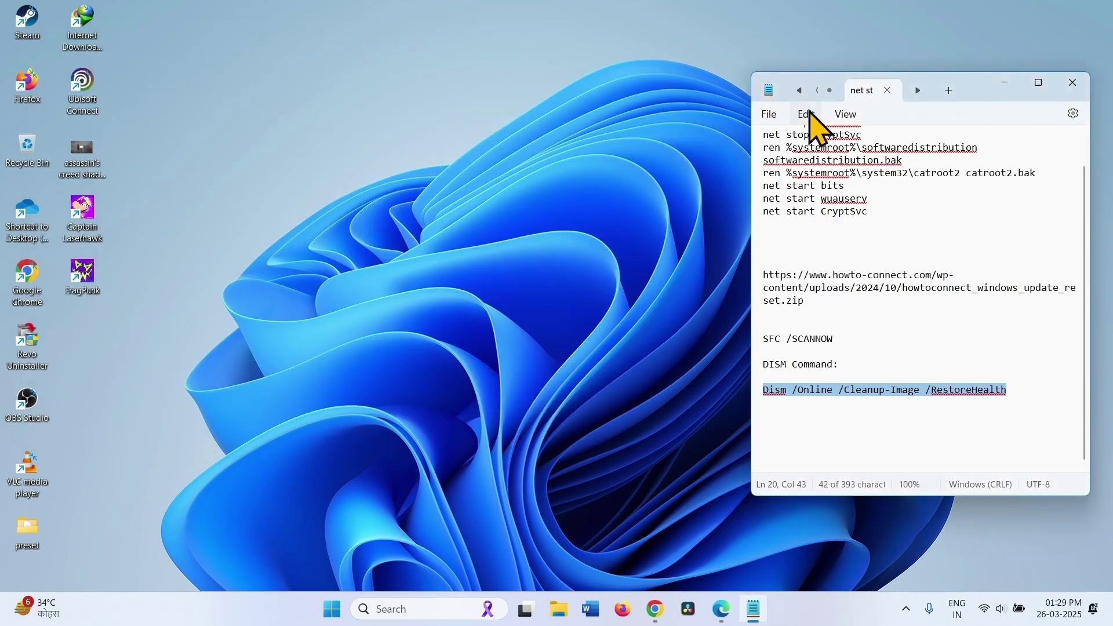
{"action": "left_click", "coordinate": [1072, 84]}
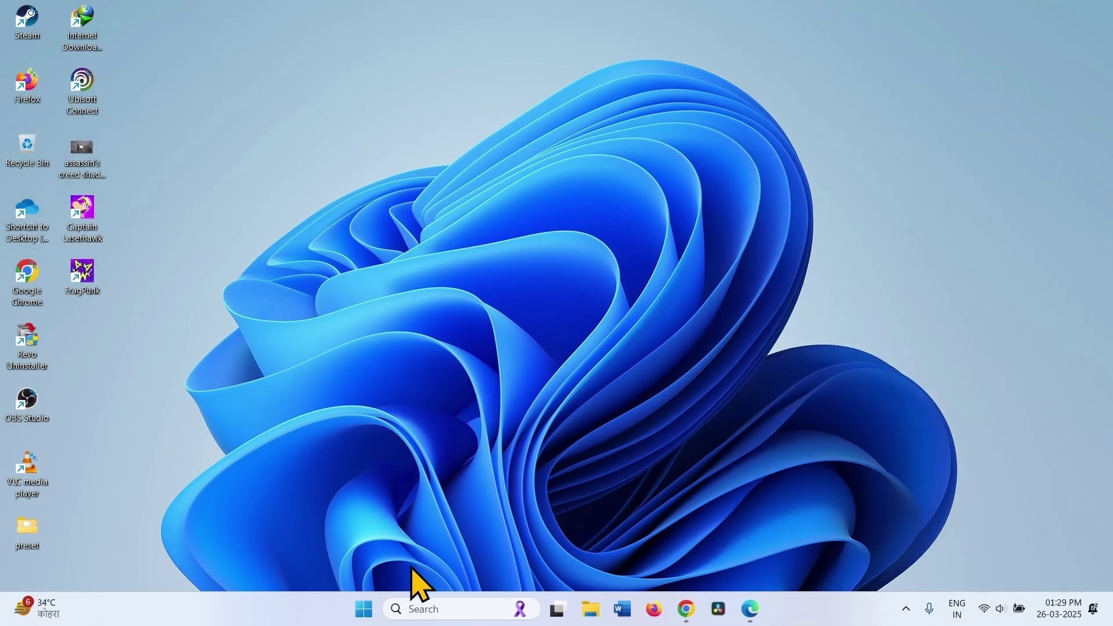
{"action": "left_click", "coordinate": [364, 610]}
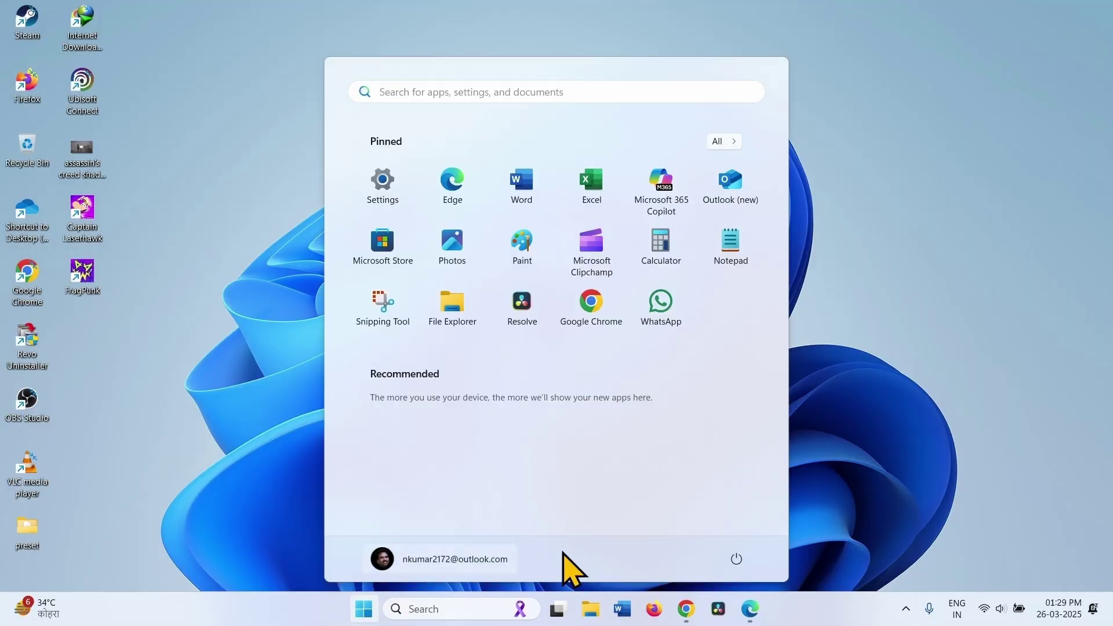
{"action": "left_click", "coordinate": [734, 558]}
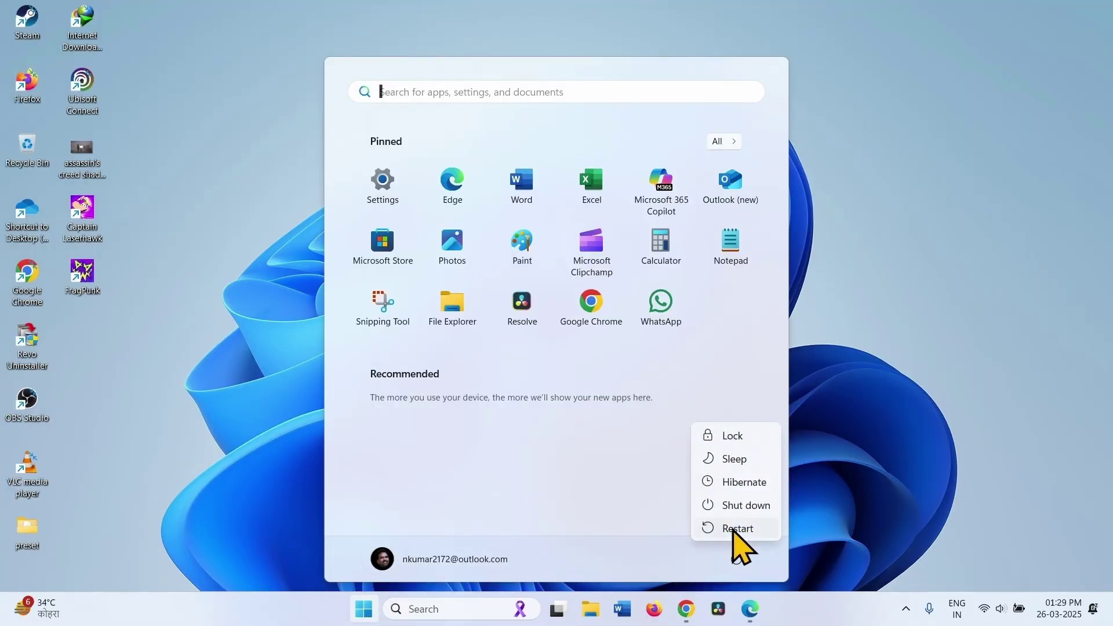
{"action": "left_click", "coordinate": [899, 415]}
{"action": "left_click", "coordinate": [902, 416]}
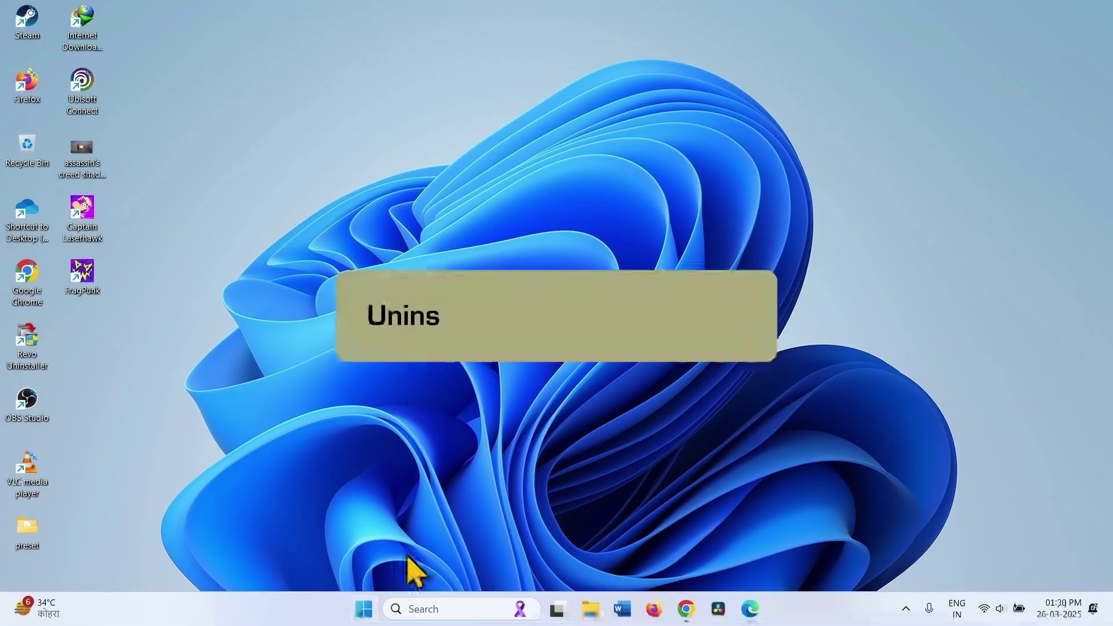
Step: Open the list of installed apps and look through the recently installed third-party programs
{"action": "right_click", "coordinate": [364, 611]}
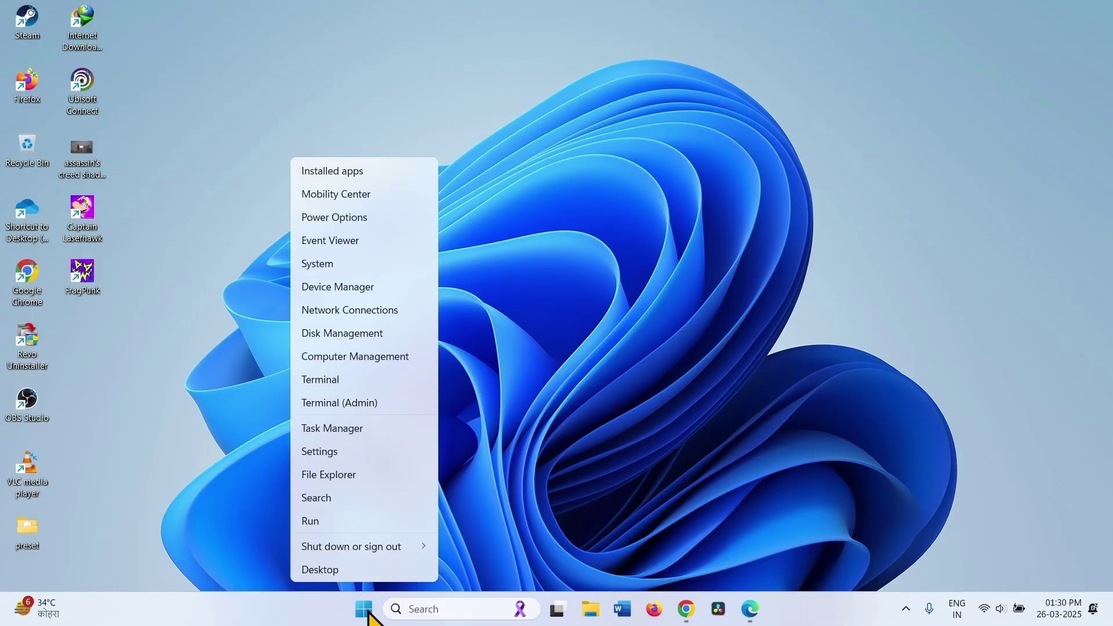
{"action": "left_click", "coordinate": [342, 172]}
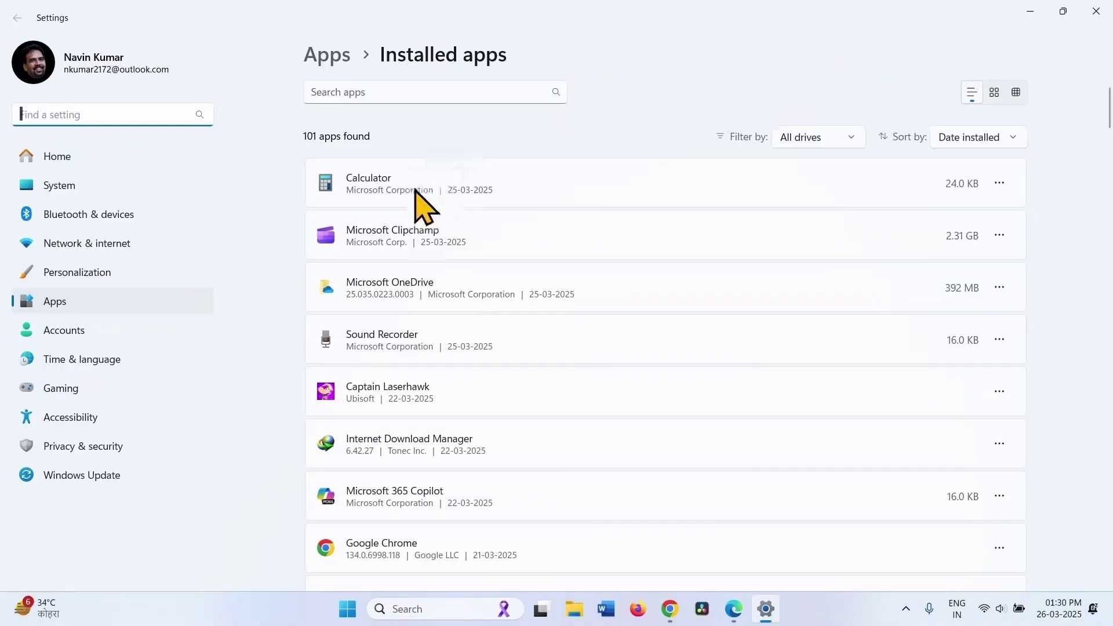
{"action": "scroll", "coordinate": [418, 371], "scroll_direction": "down", "scroll_amount": 5}
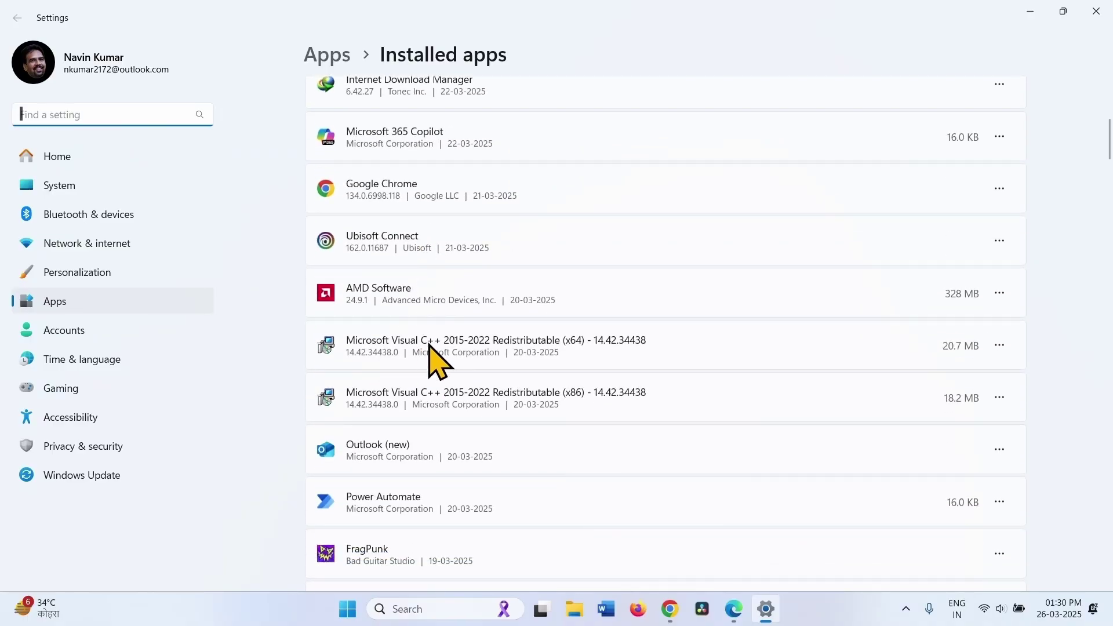
{"action": "scroll", "coordinate": [428, 318], "scroll_direction": "down", "scroll_amount": 7}
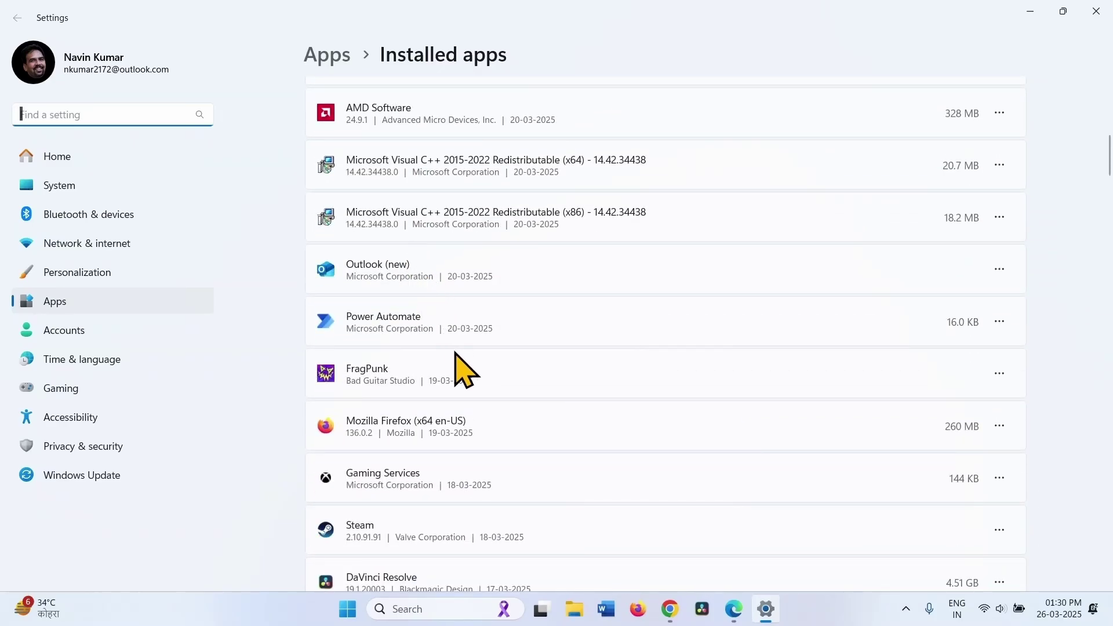
{"action": "scroll", "coordinate": [572, 365], "scroll_direction": "down", "scroll_amount": 5}
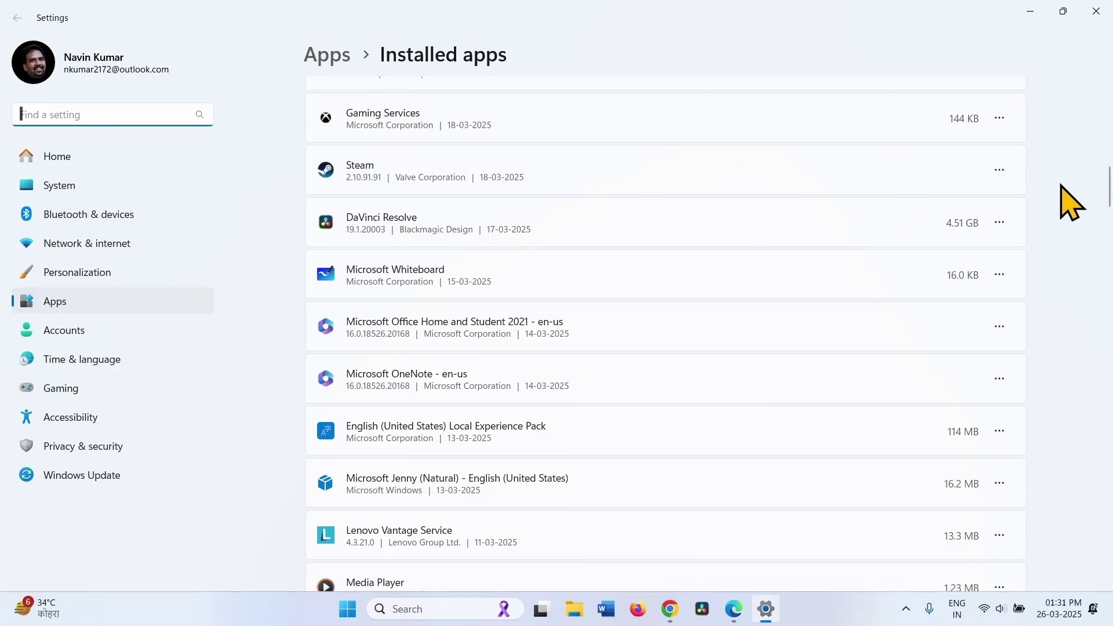
Step: Try to uninstall Steam, allowing its uninstaller to make changes, and close the uninstaller and Settings without removing it
{"action": "left_click", "coordinate": [996, 172]}
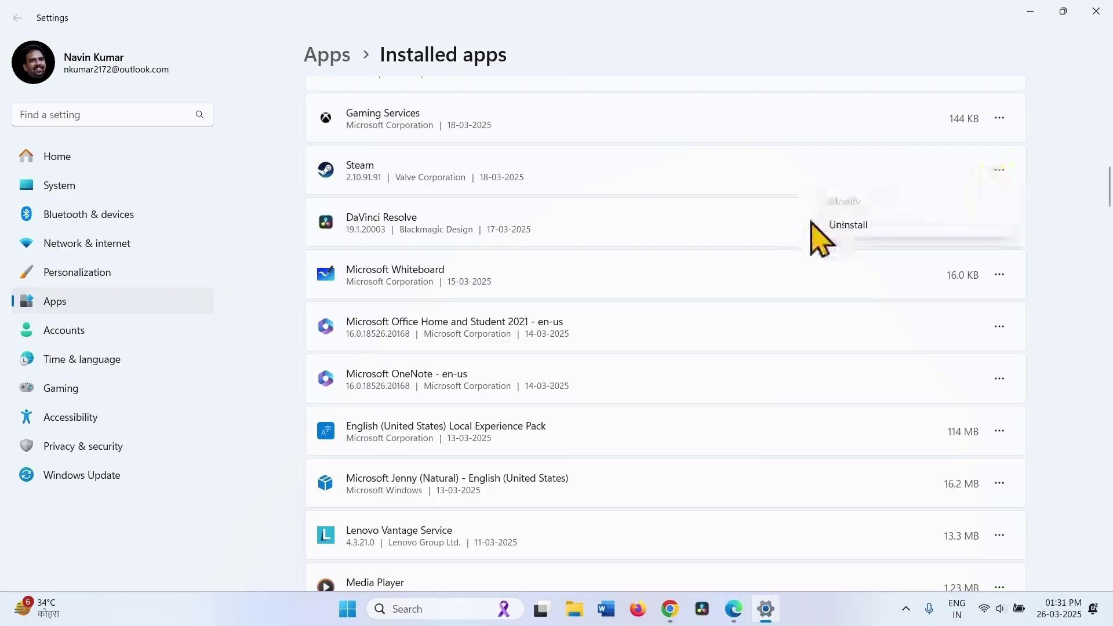
{"action": "left_click", "coordinate": [832, 226]}
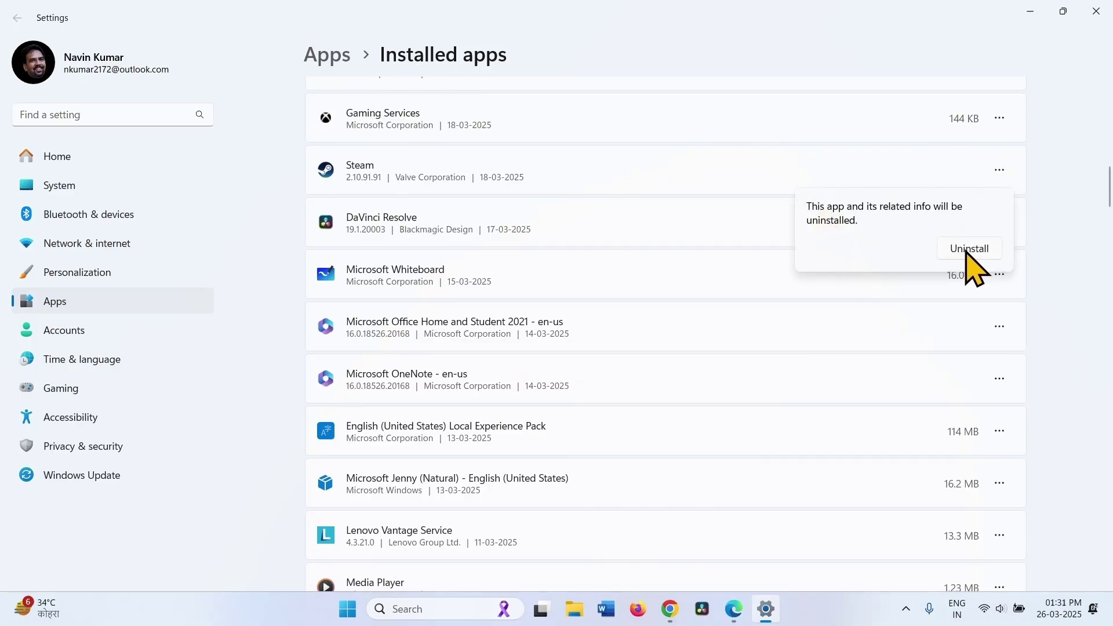
{"action": "left_click", "coordinate": [970, 249]}
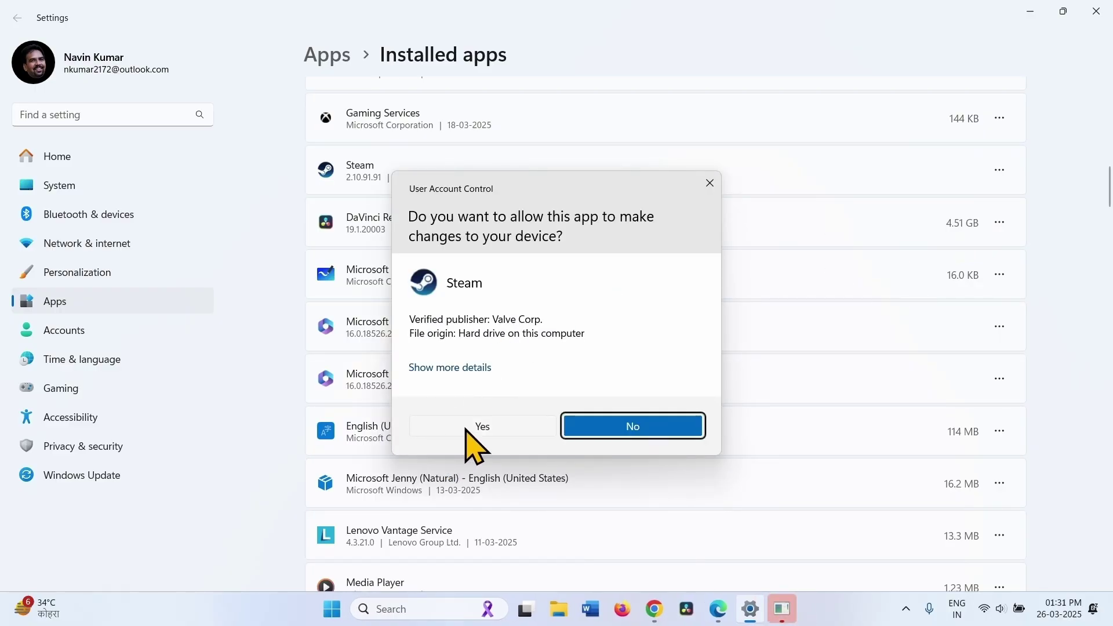
{"action": "left_click", "coordinate": [466, 429]}
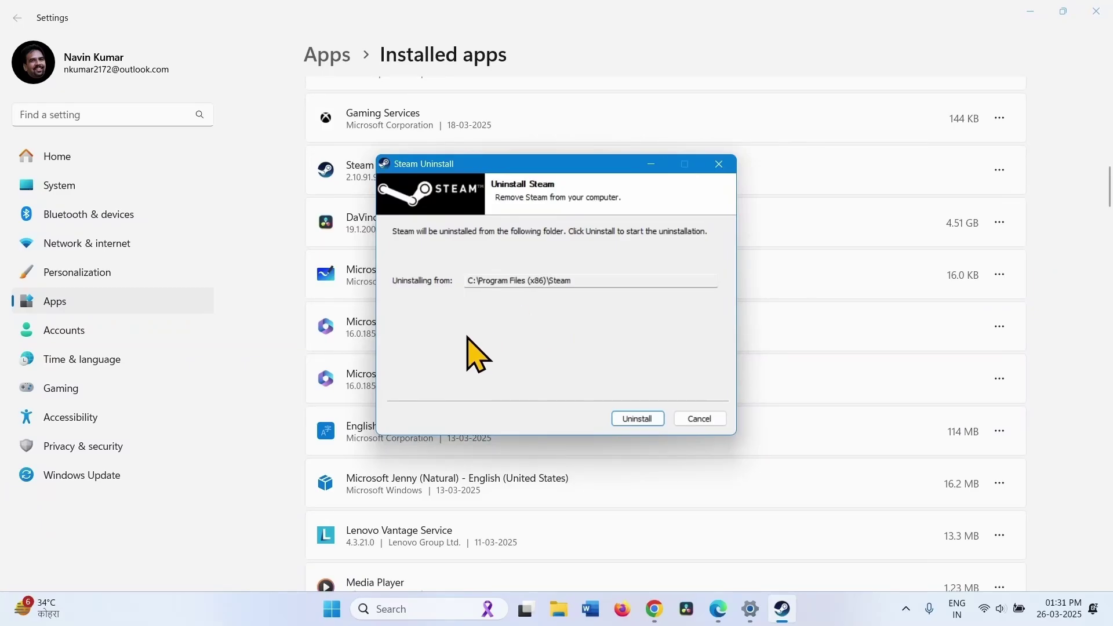
{"action": "left_click", "coordinate": [719, 165]}
{"action": "left_click", "coordinate": [1098, 11]}
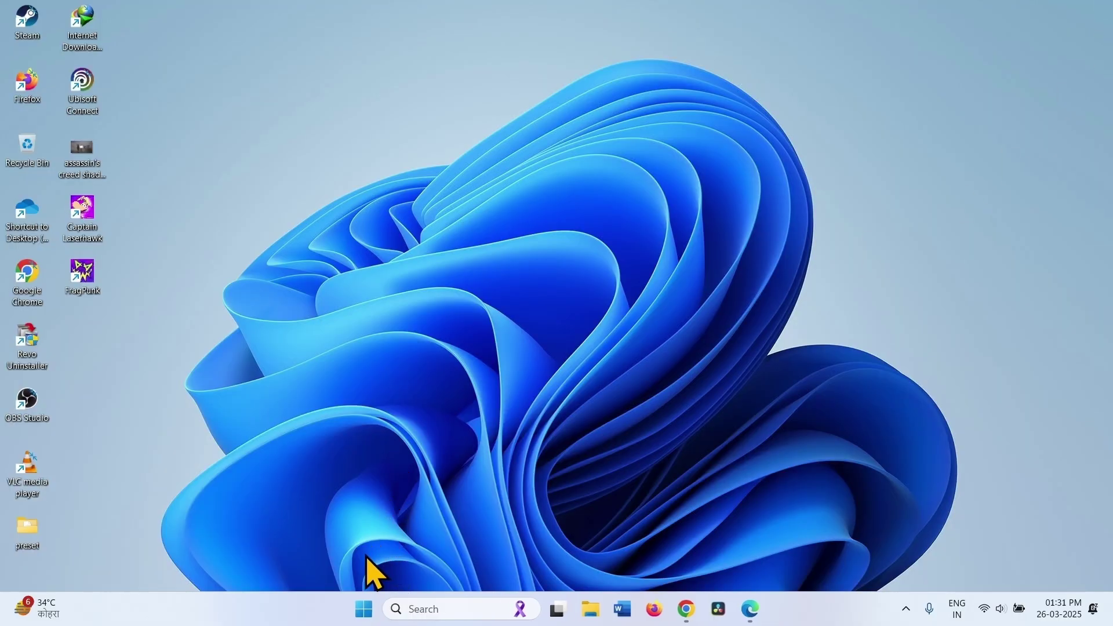
Step: Open Windows Update in Settings and check for updates
{"action": "left_click", "coordinate": [359, 609]}
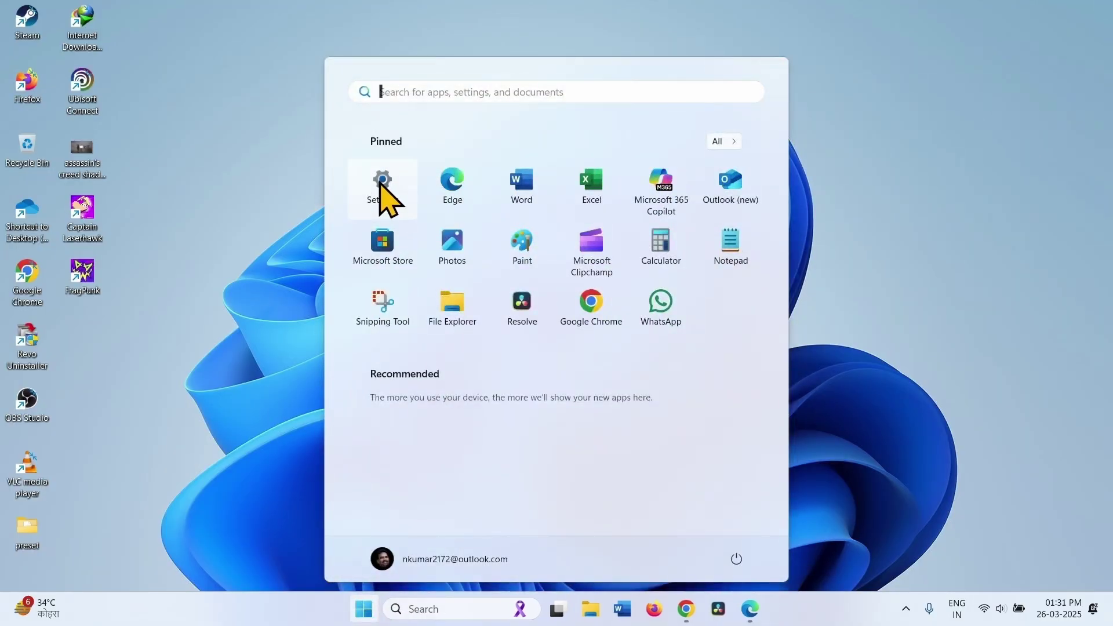
{"action": "left_click", "coordinate": [383, 188]}
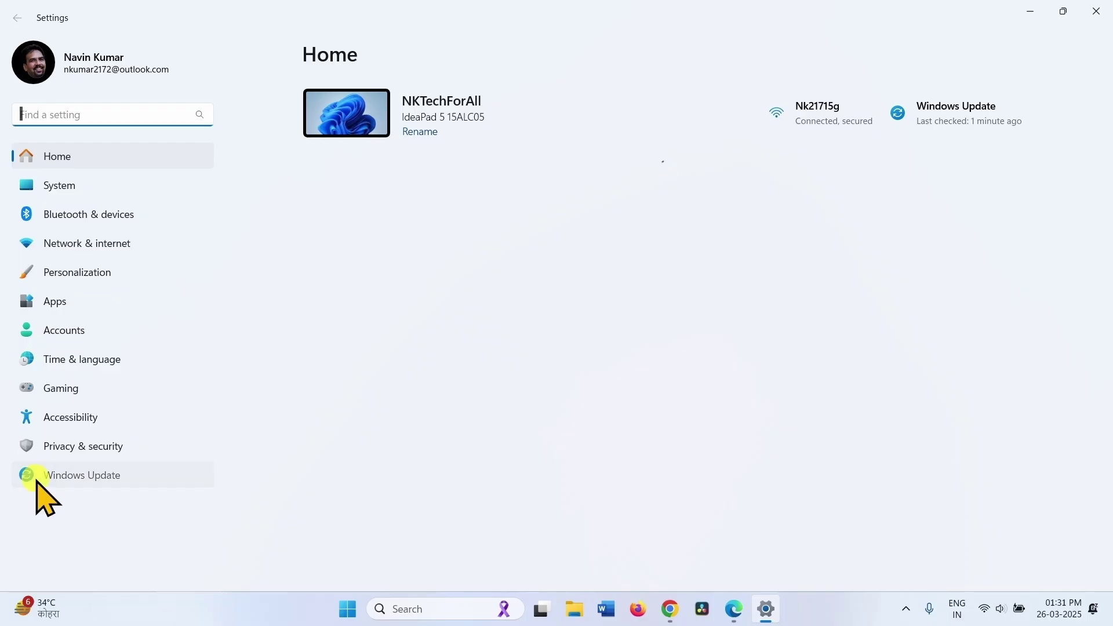
{"action": "left_click", "coordinate": [36, 477]}
{"action": "left_click", "coordinate": [971, 124]}
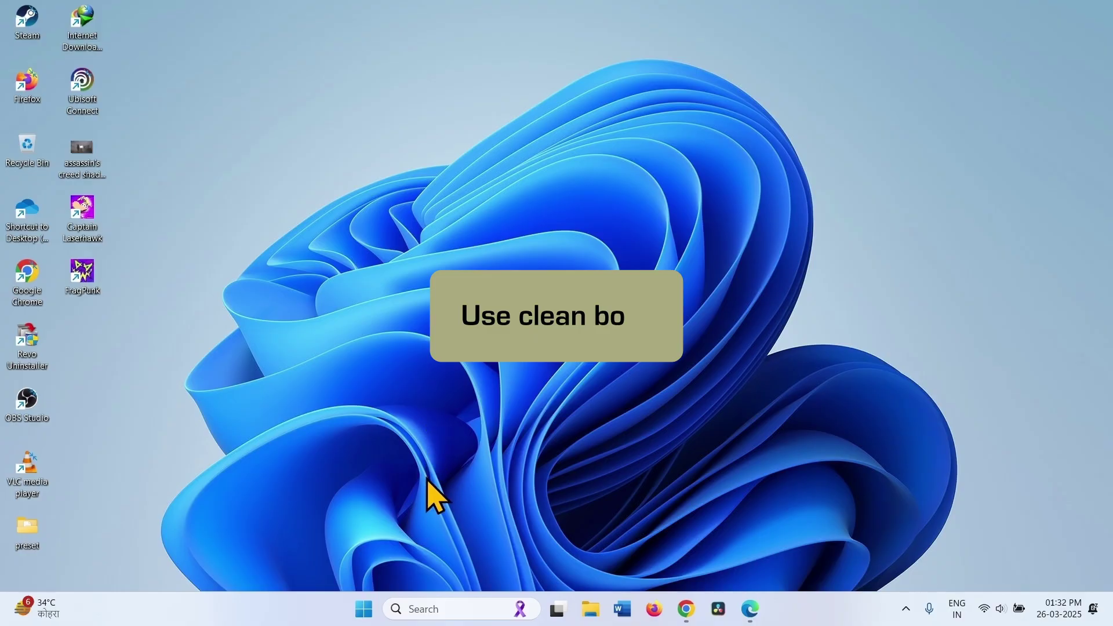
Step: Open System Configuration by searching for msconfig, hide all Microsoft services, and disable all remaining services
{"action": "left_click", "coordinate": [446, 609]}
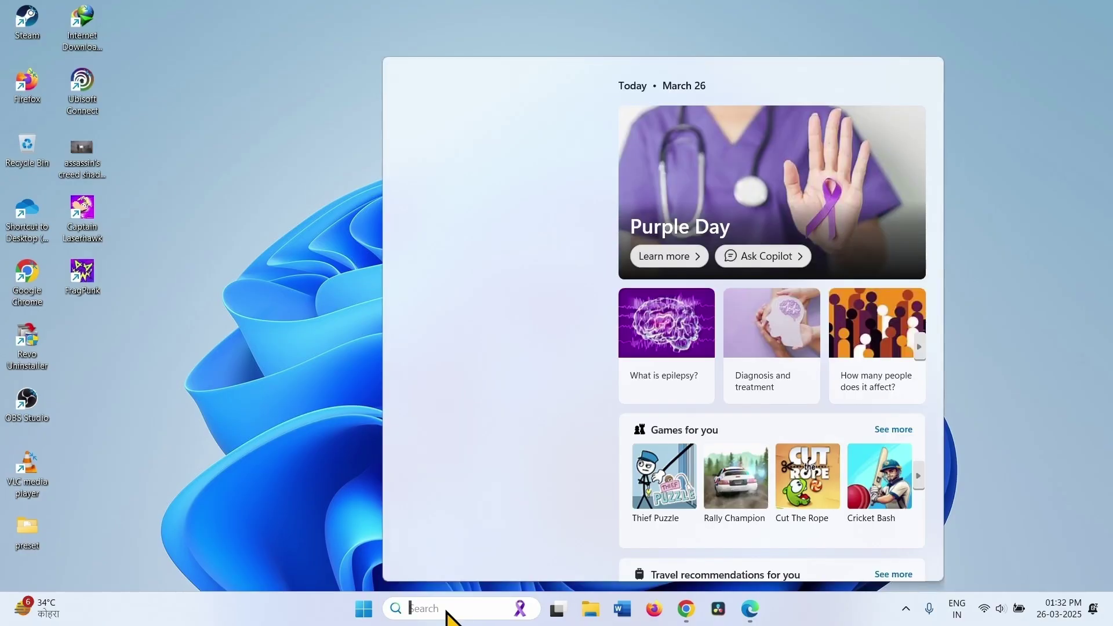
{"action": "type", "text": "msconfig"}
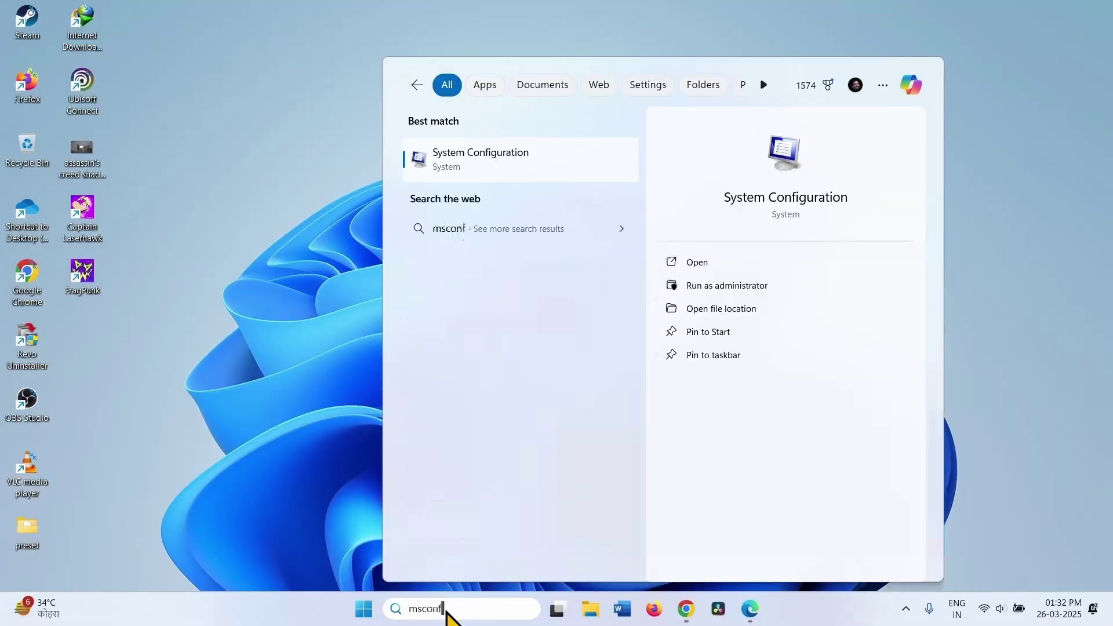
{"action": "left_click", "coordinate": [586, 171]}
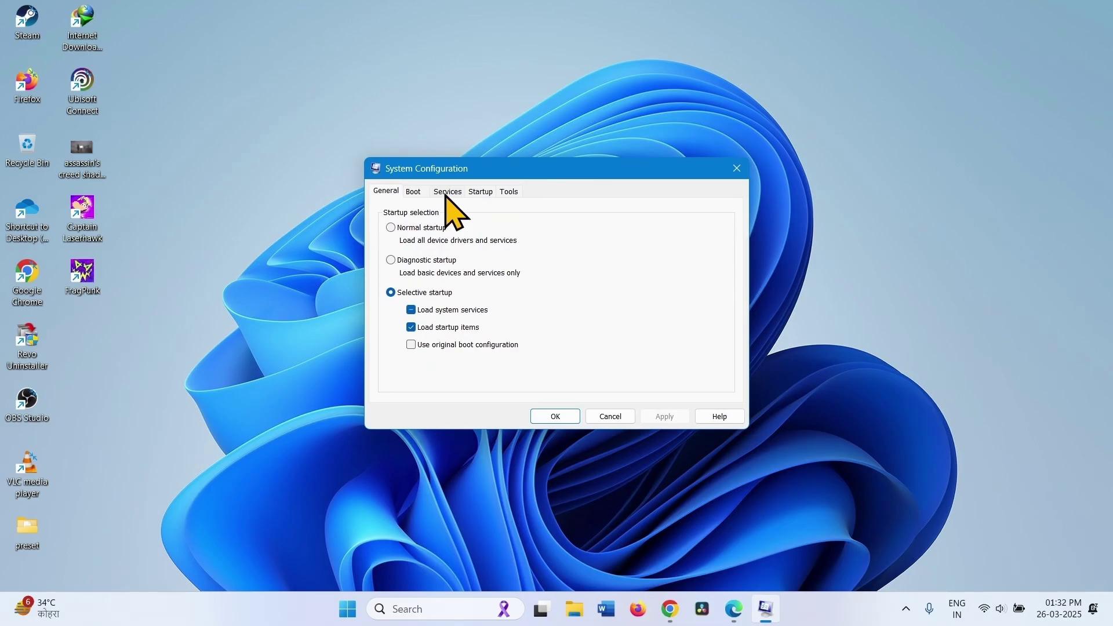
{"action": "left_click", "coordinate": [448, 191]}
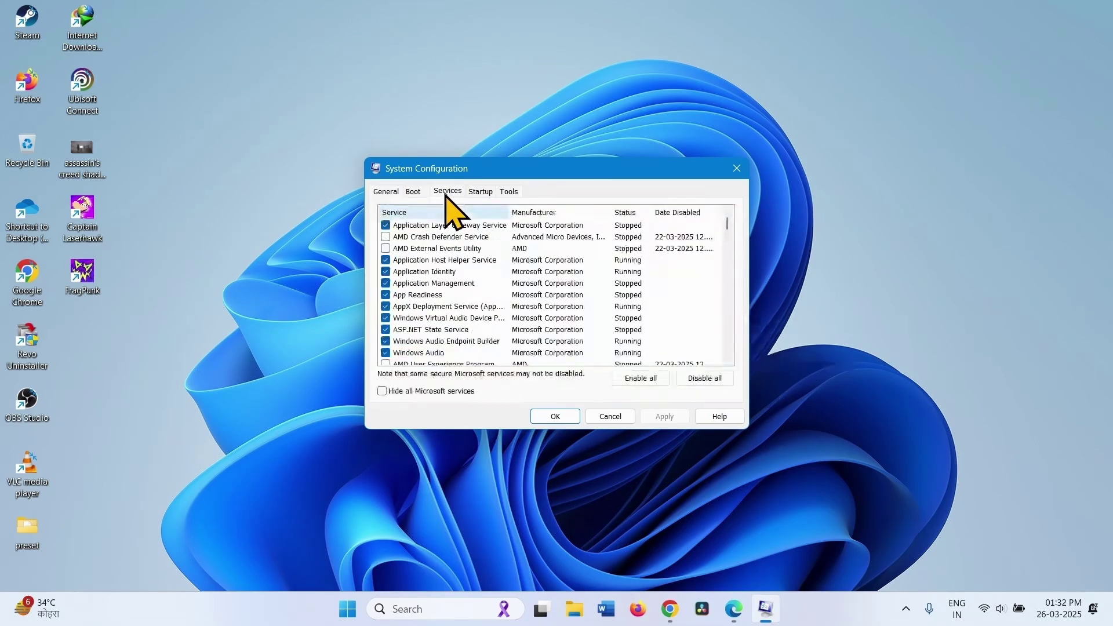
{"action": "left_click", "coordinate": [382, 391]}
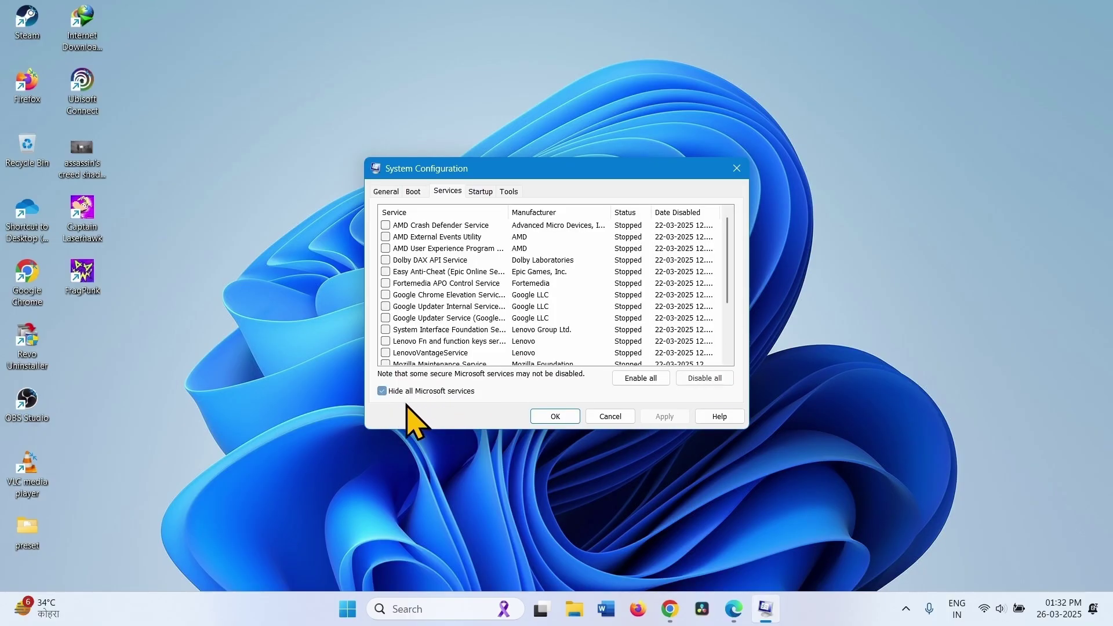
{"action": "left_click", "coordinate": [723, 379]}
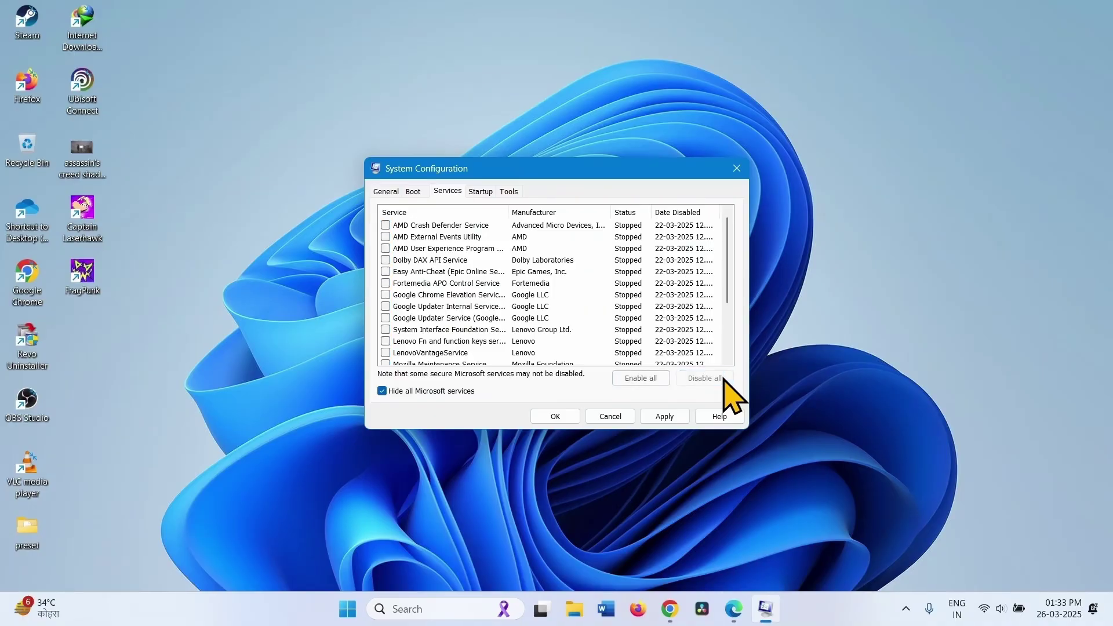
Step: Open the startup apps in Task Manager from System Configuration, disable ONENOTEM.EXE, check the other startup entries, and close Task Manager
{"action": "left_click", "coordinate": [481, 192]}
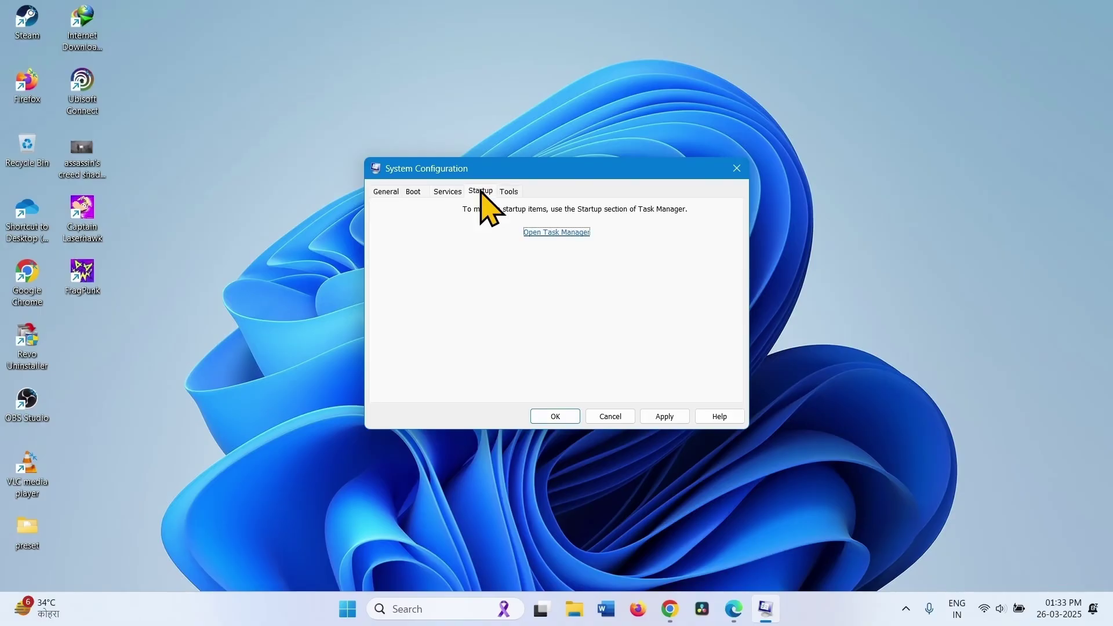
{"action": "left_click", "coordinate": [545, 233]}
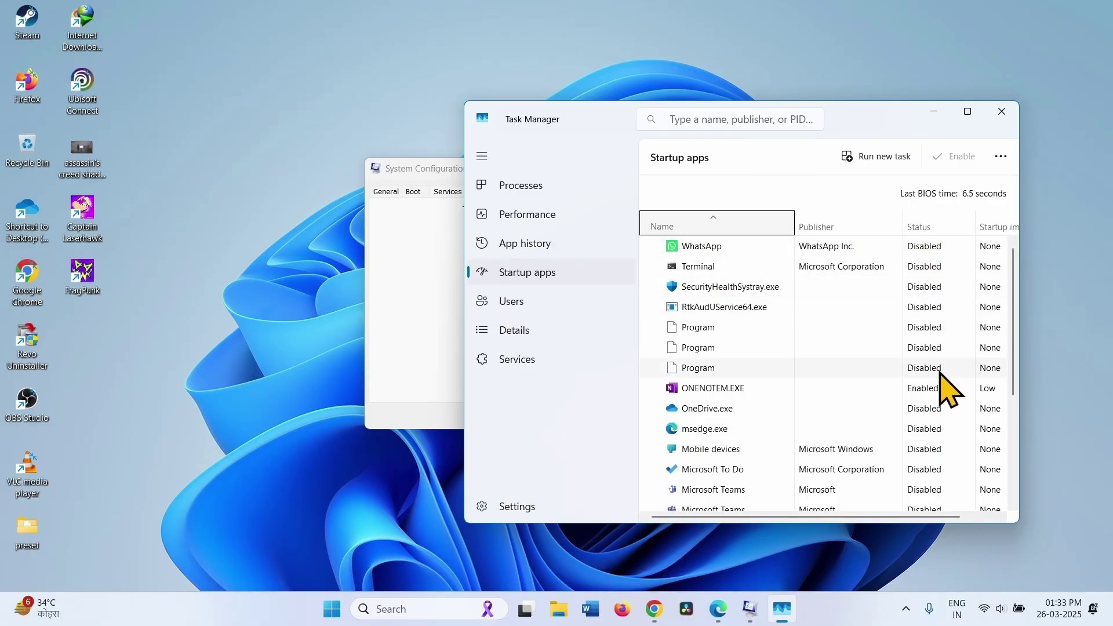
{"action": "scroll", "coordinate": [944, 408], "scroll_direction": "down", "scroll_amount": 3}
{"action": "scroll", "coordinate": [954, 422], "scroll_direction": "up", "scroll_amount": 3}
{"action": "right_click", "coordinate": [705, 388]}
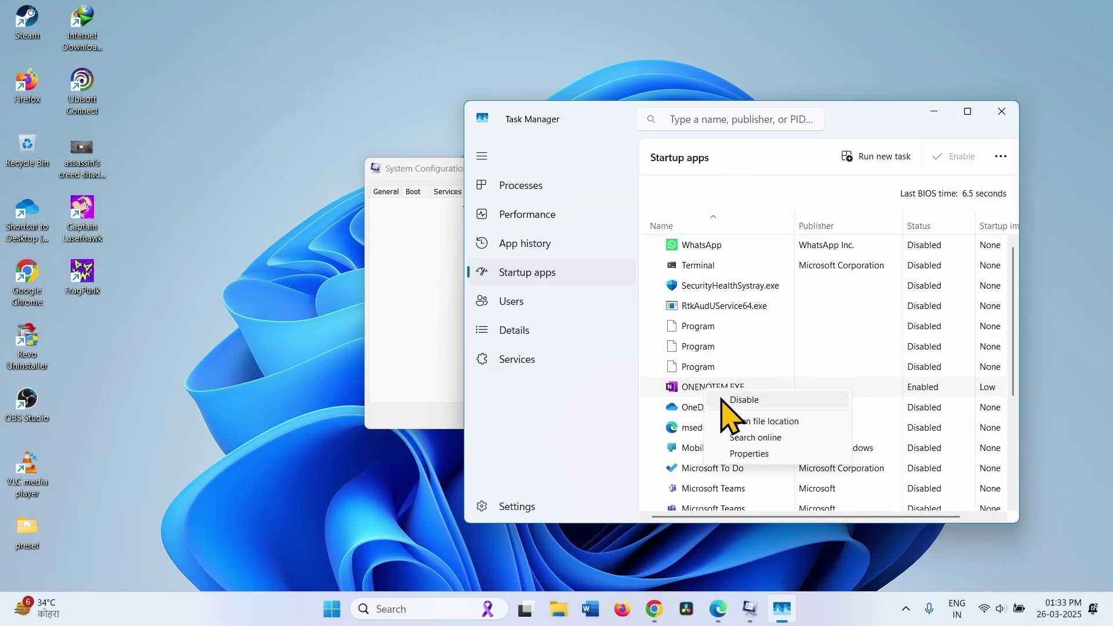
{"action": "left_click", "coordinate": [724, 400]}
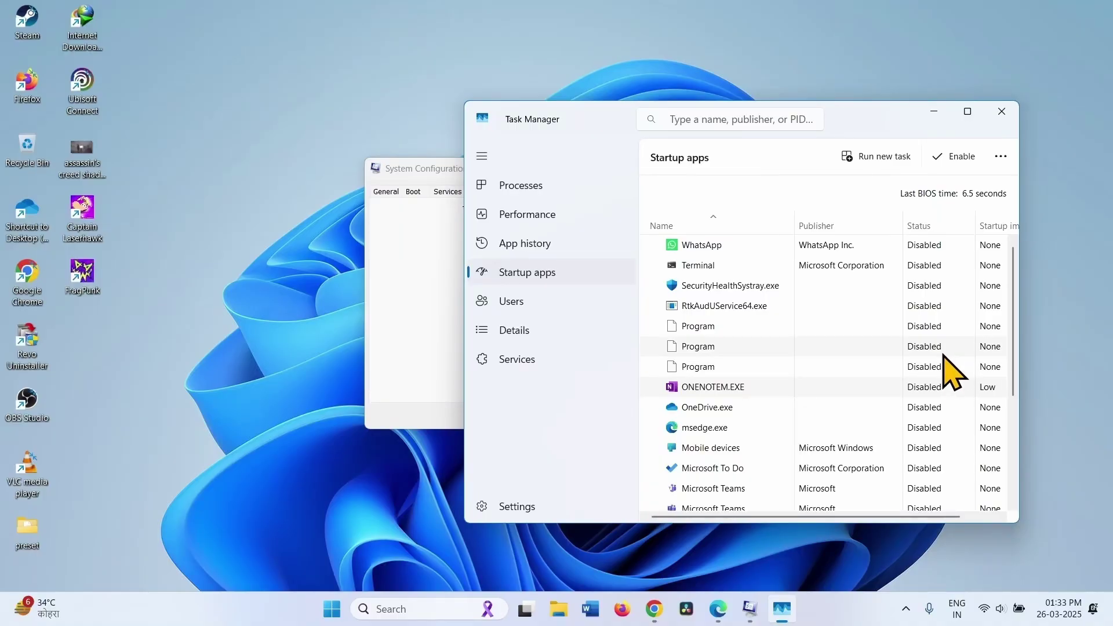
{"action": "scroll", "coordinate": [951, 377], "scroll_direction": "down", "scroll_amount": 2}
{"action": "scroll", "coordinate": [927, 416], "scroll_direction": "down", "scroll_amount": 2}
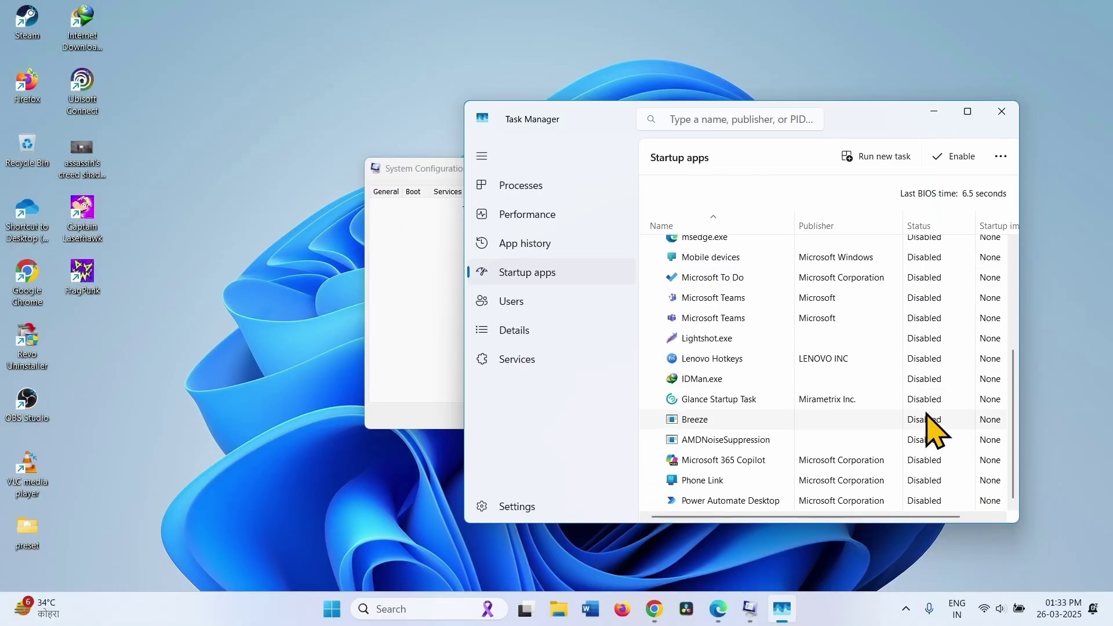
{"action": "scroll", "coordinate": [933, 417], "scroll_direction": "up", "scroll_amount": 3}
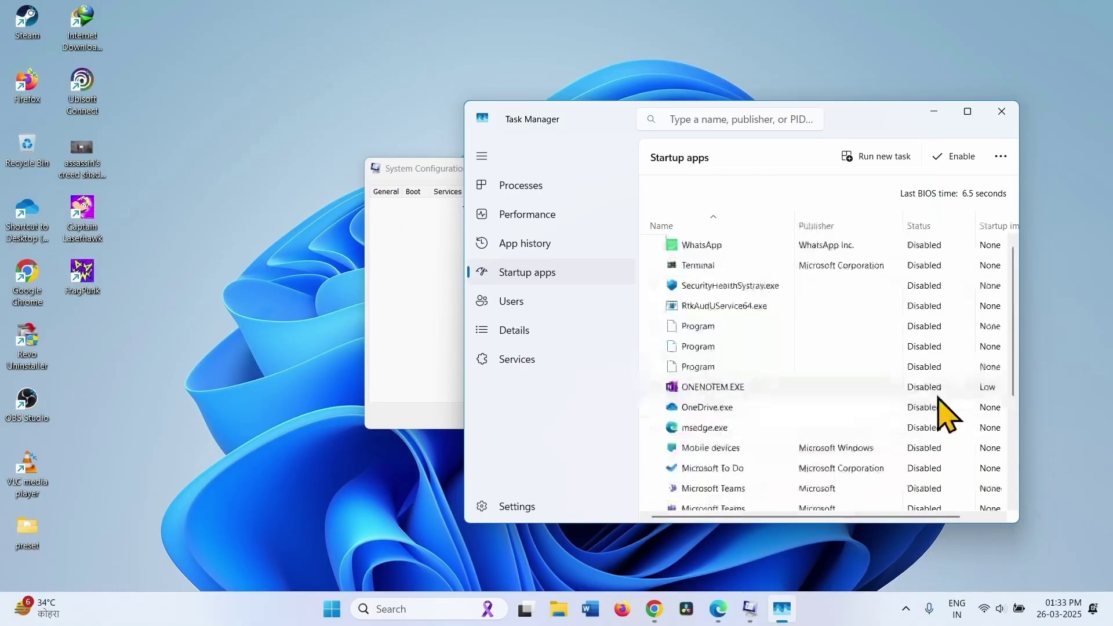
{"action": "left_click", "coordinate": [1001, 112]}
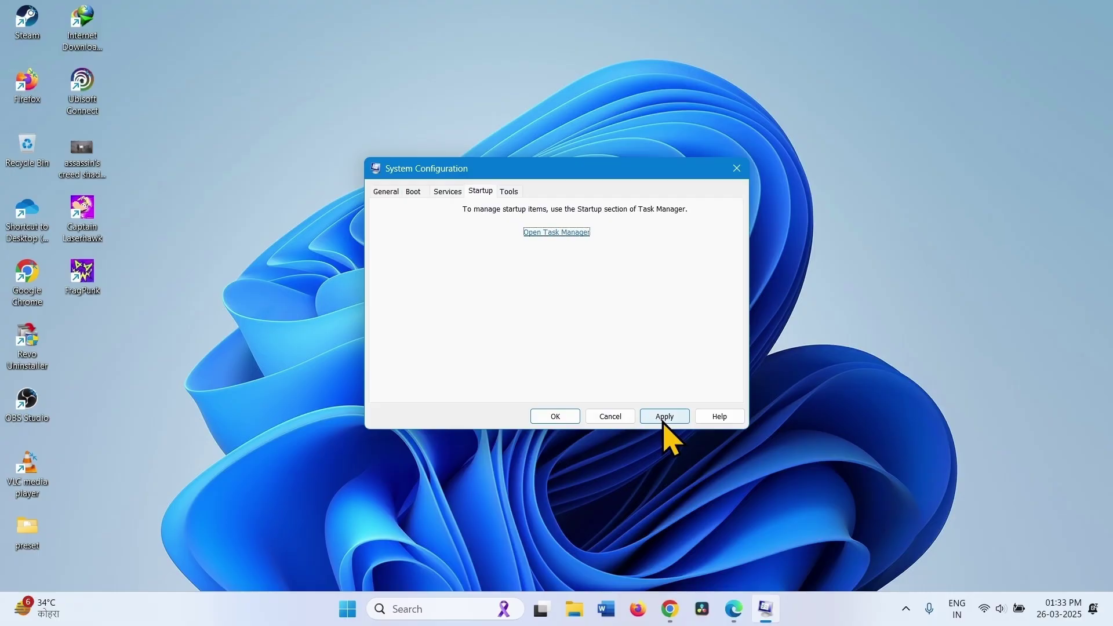
Step: Apply the System Configuration changes and dismiss the restart prompt without restarting
{"action": "left_click", "coordinate": [664, 416]}
{"action": "left_click", "coordinate": [556, 418]}
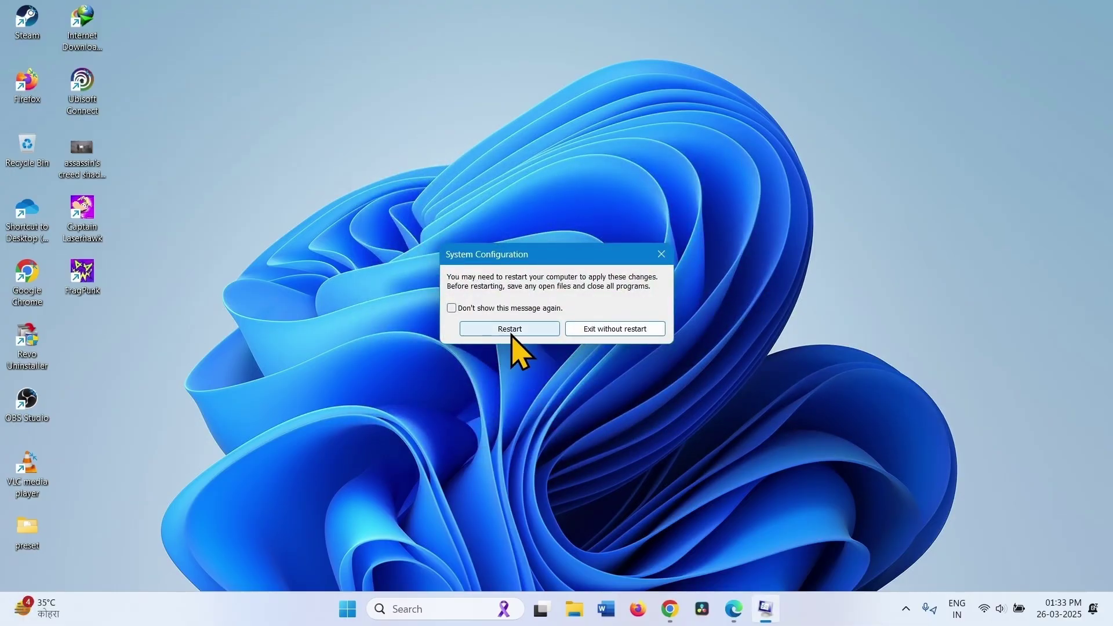
{"action": "left_click", "coordinate": [661, 254]}
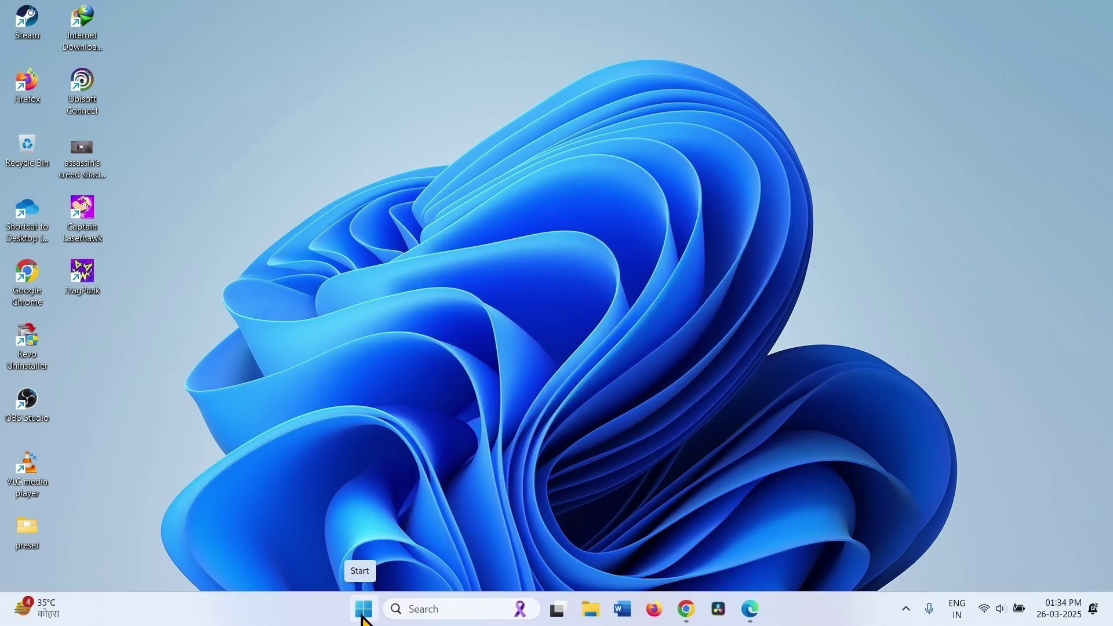
Step: Check for updates again in Windows Update after the clean boot setup and close Settings
{"action": "left_click", "coordinate": [362, 617]}
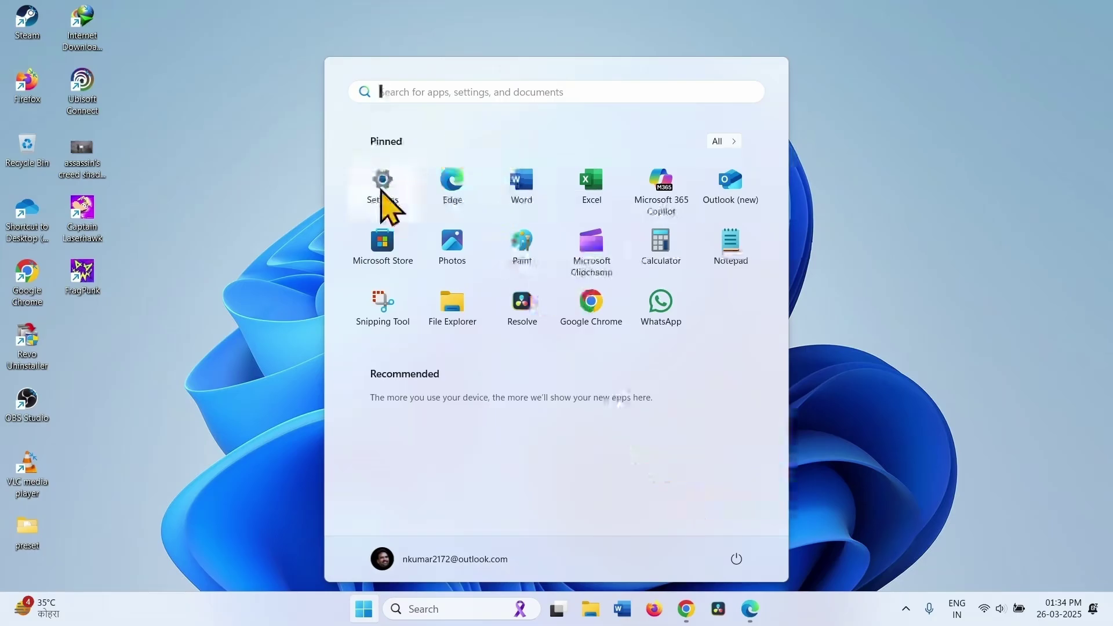
{"action": "left_click", "coordinate": [382, 191]}
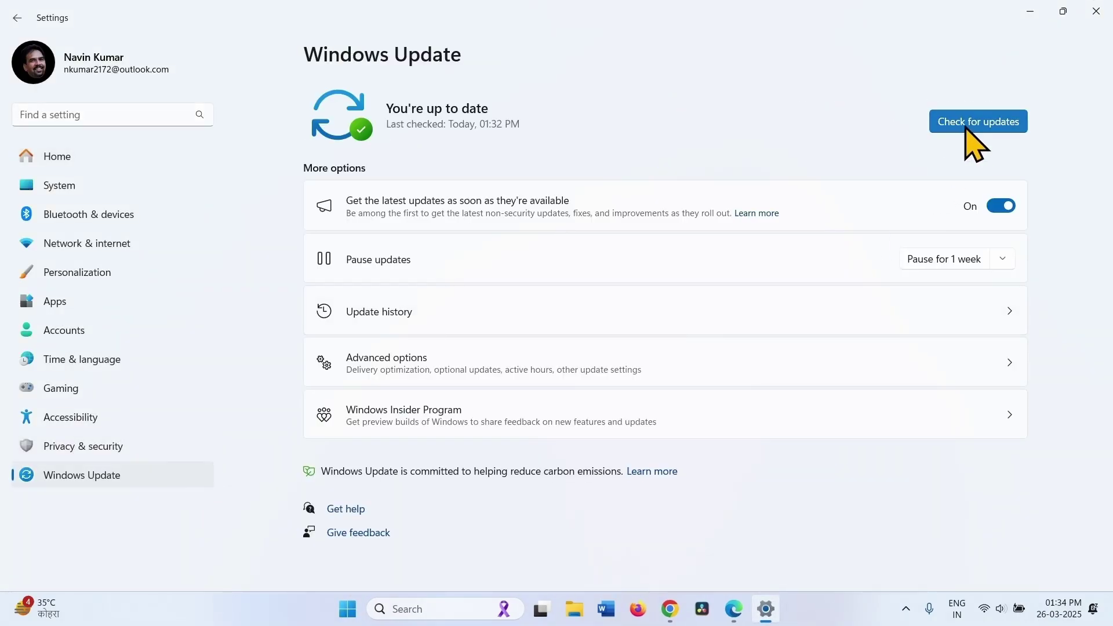
{"action": "left_click", "coordinate": [966, 124]}
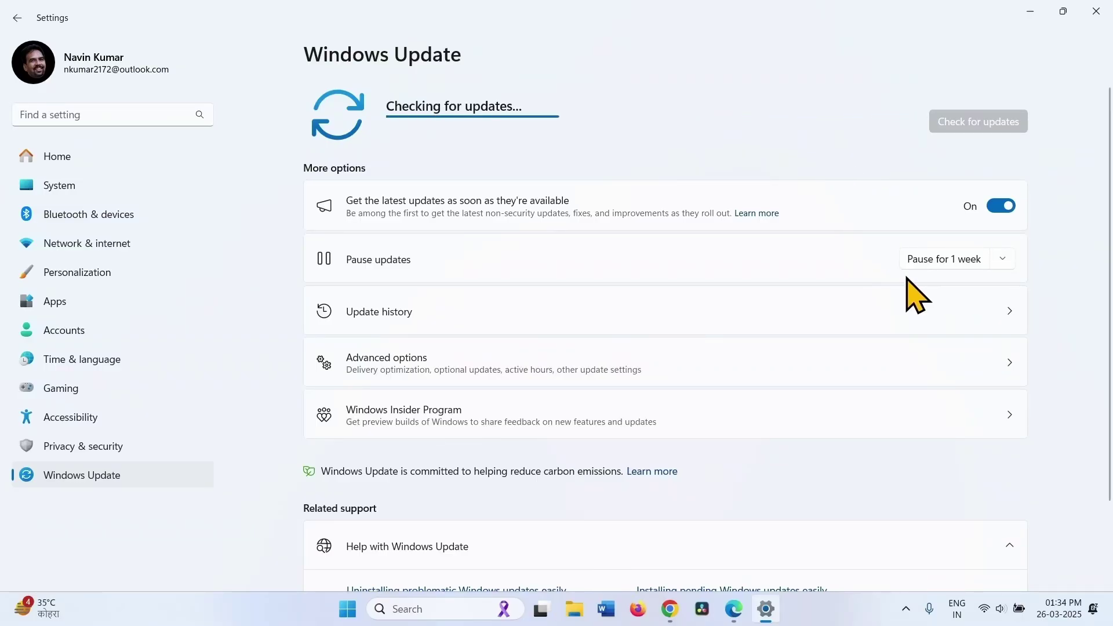
{"action": "key", "text": "alt+F4"}
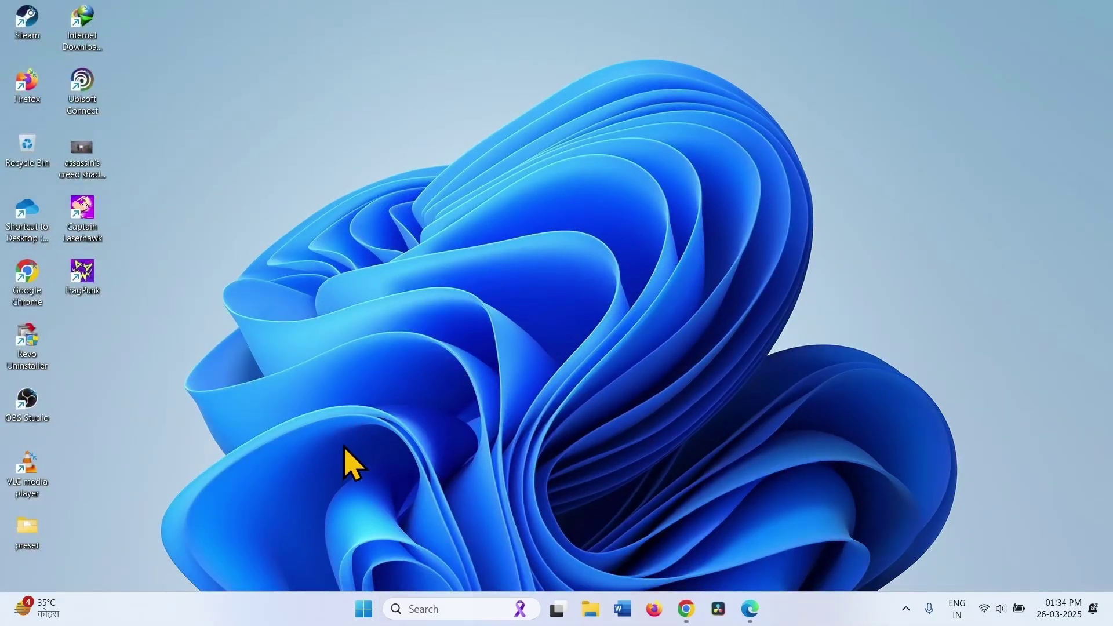